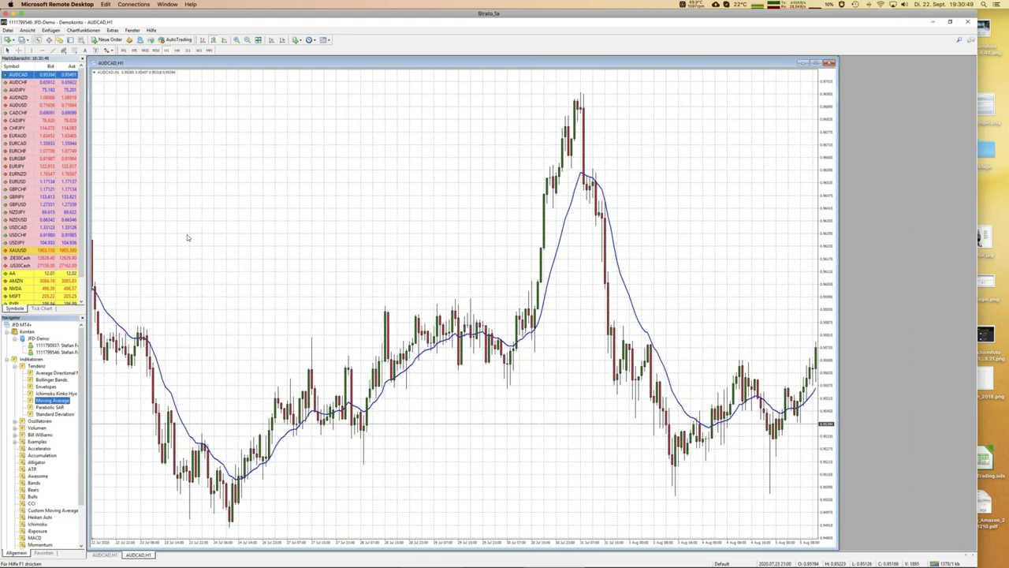
# Step: Switch to the LibreOffice presentation, glance at slides 6 and 5, and bring up the AUDNZD_H1_Quantils.ods spreadsheet
pyautogui.hotkey('ctrl', 'Left')
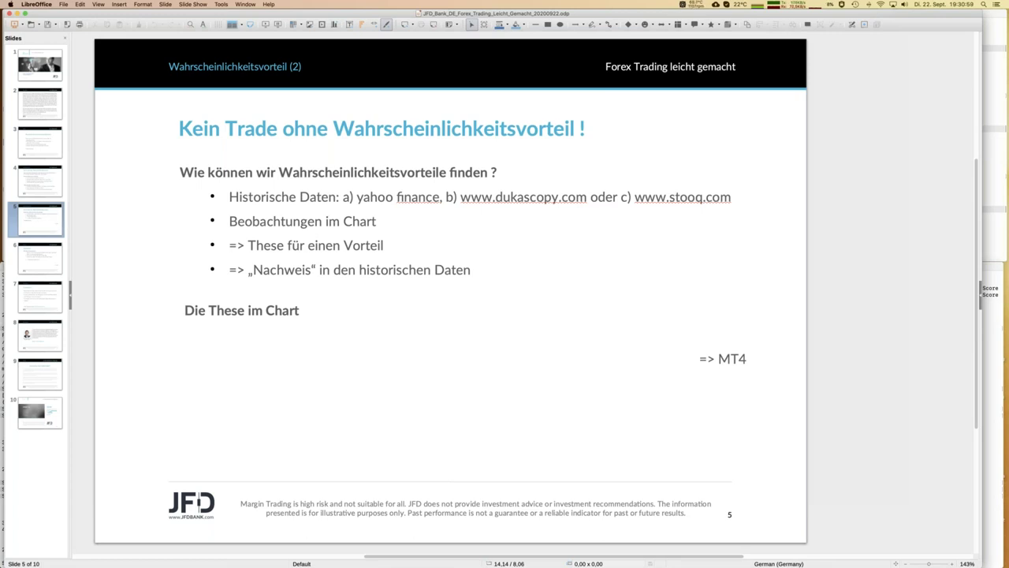
pyautogui.click(39, 254)
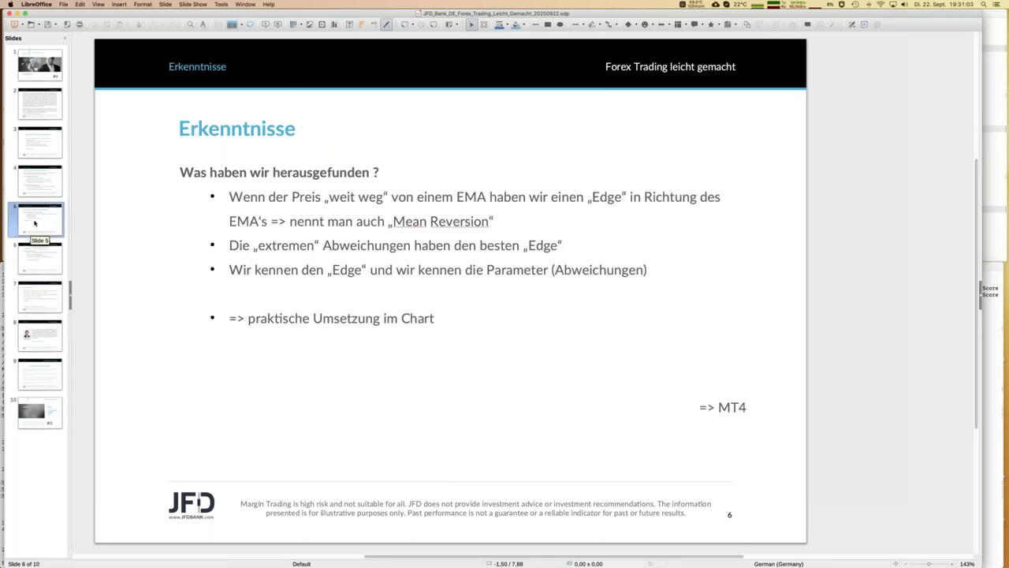
pyautogui.click(34, 223)
pyautogui.click(244, 4)
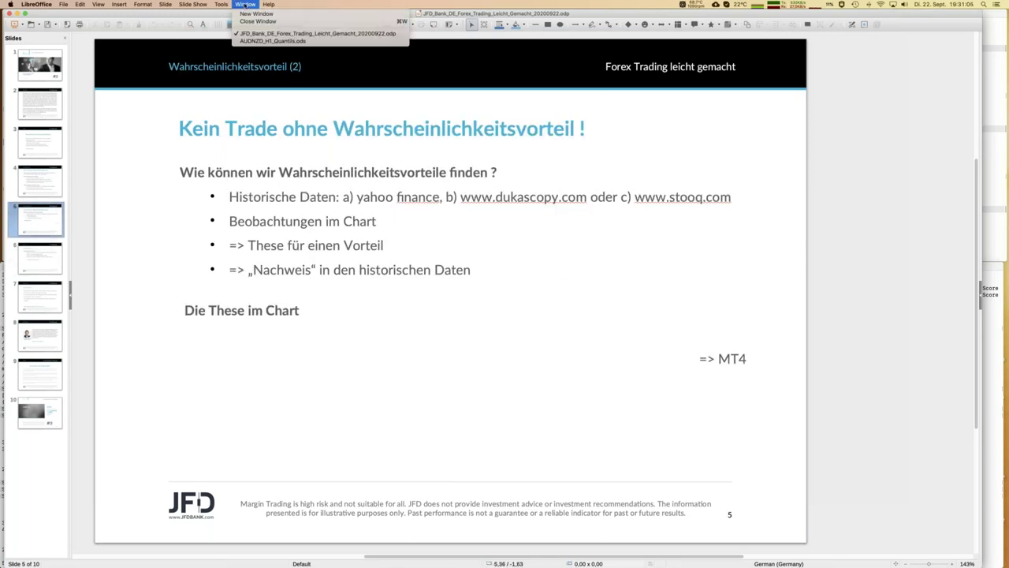
pyautogui.click(258, 41)
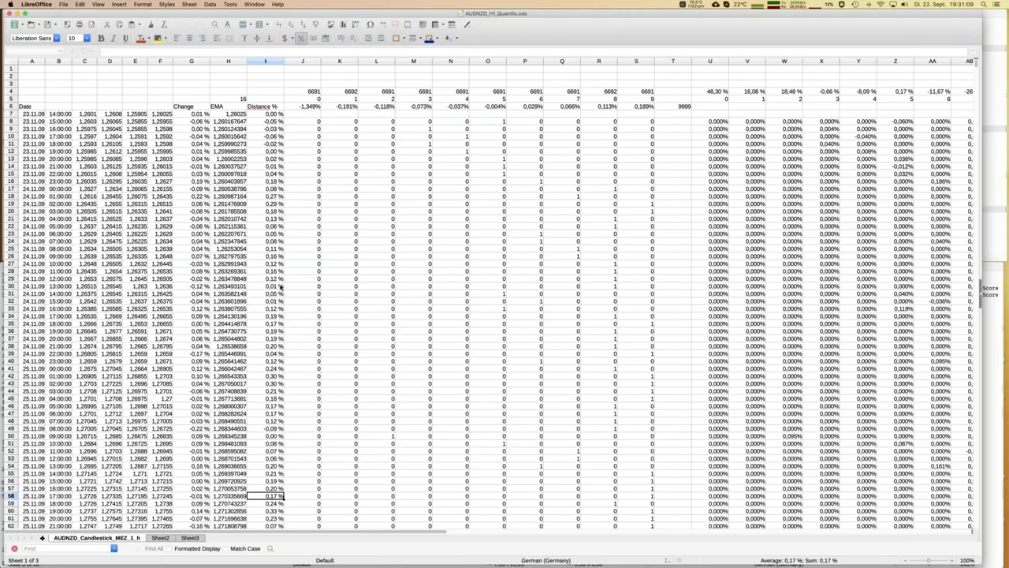
# Step: Highlight the first rows of date, time and price data in the range A7:F12
pyautogui.click(952, 561)
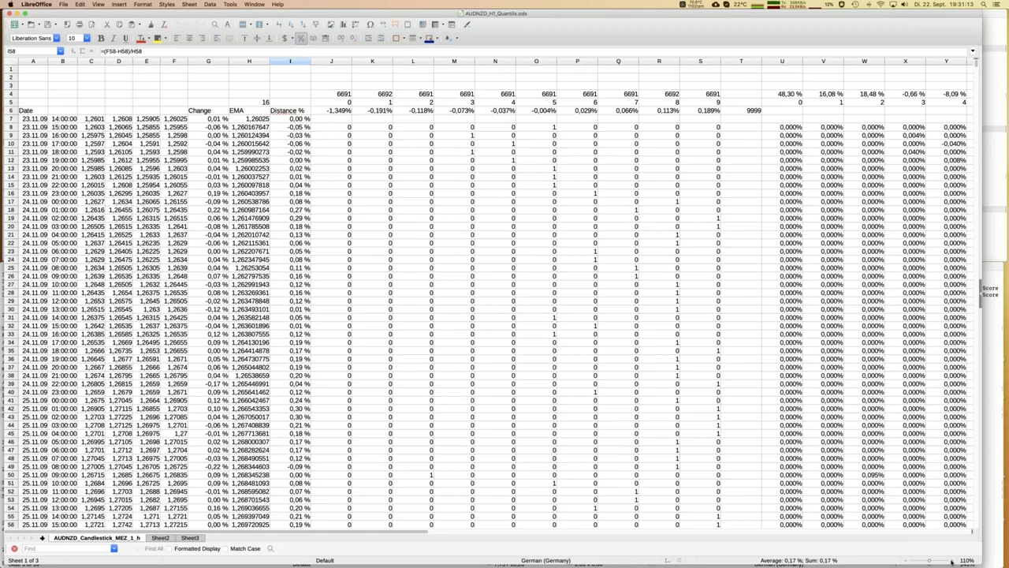
pyautogui.click(952, 561)
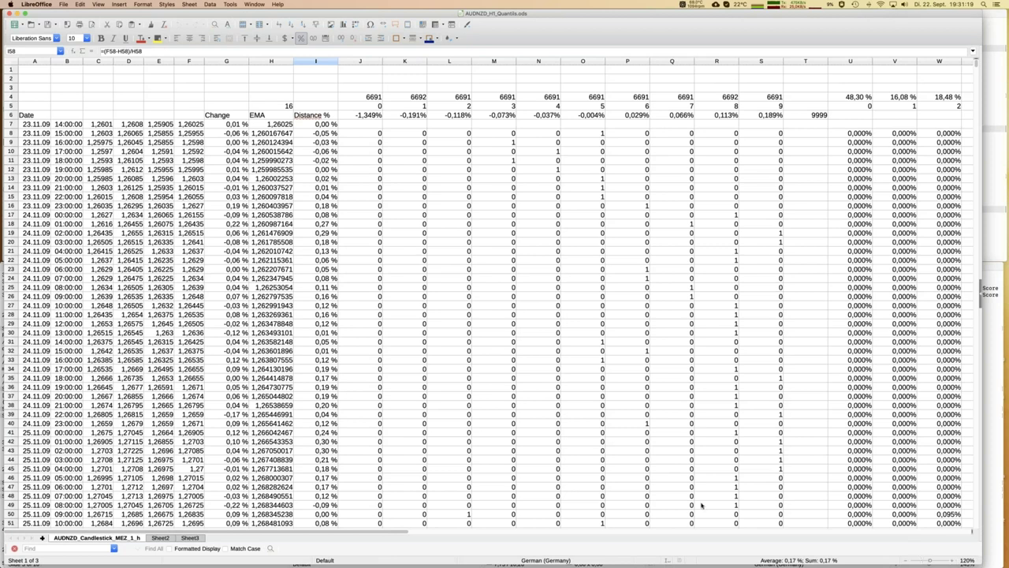
pyautogui.click(37, 126)
pyautogui.hotkey('shift', 'Right')
pyautogui.hotkey('shift', 'Right')
pyautogui.hotkey('shift', 'Right')
pyautogui.hotkey('shift', 'Right')
pyautogui.hotkey('shift', 'Right')
pyautogui.hotkey('shift', 'Down')
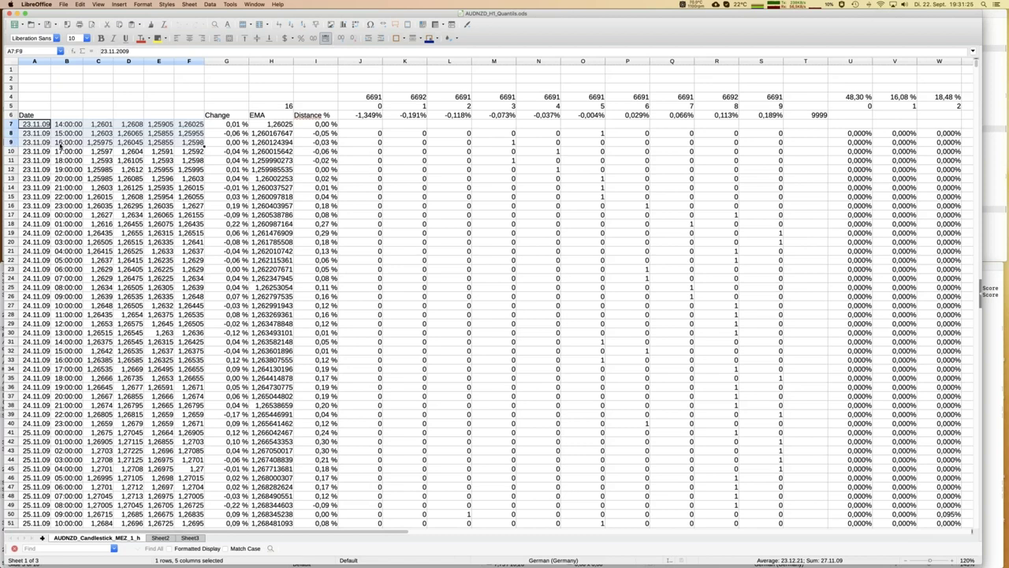
pyautogui.hotkey('shift', 'Down')
pyautogui.hotkey('shift', 'Down')
pyautogui.hotkey('shift', 'Down')
pyautogui.hotkey('shift', 'Down')
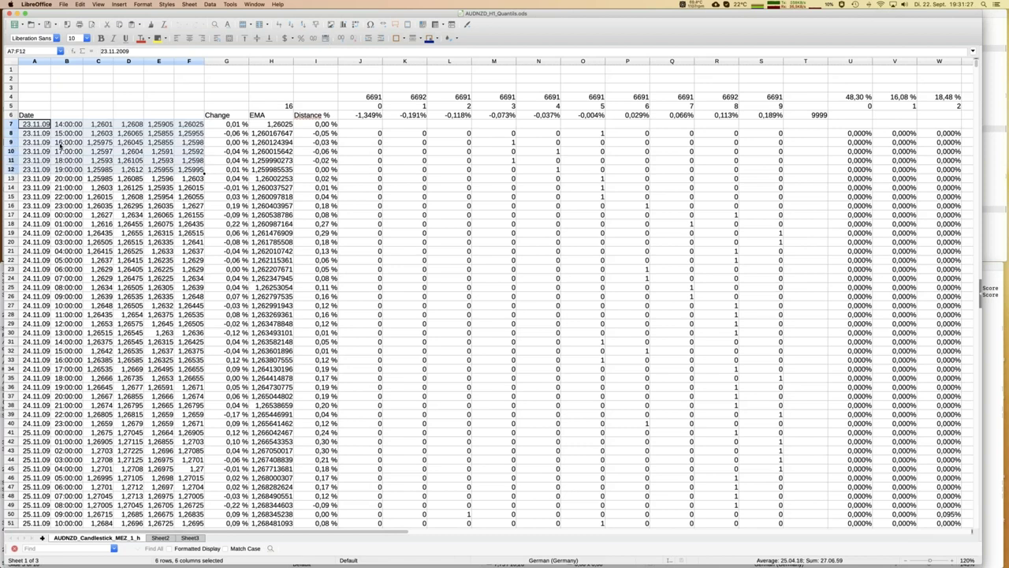
# Step: Label the four price columns in C6:F6 with the headings Open, High, Low and Close
pyautogui.click(952, 561)
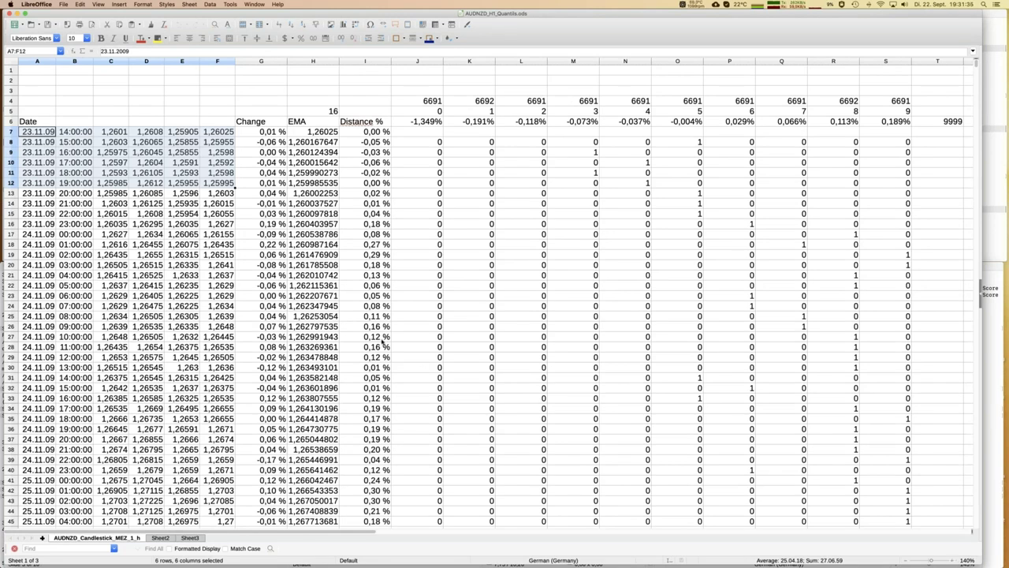
pyautogui.click(109, 122)
pyautogui.write('Open')
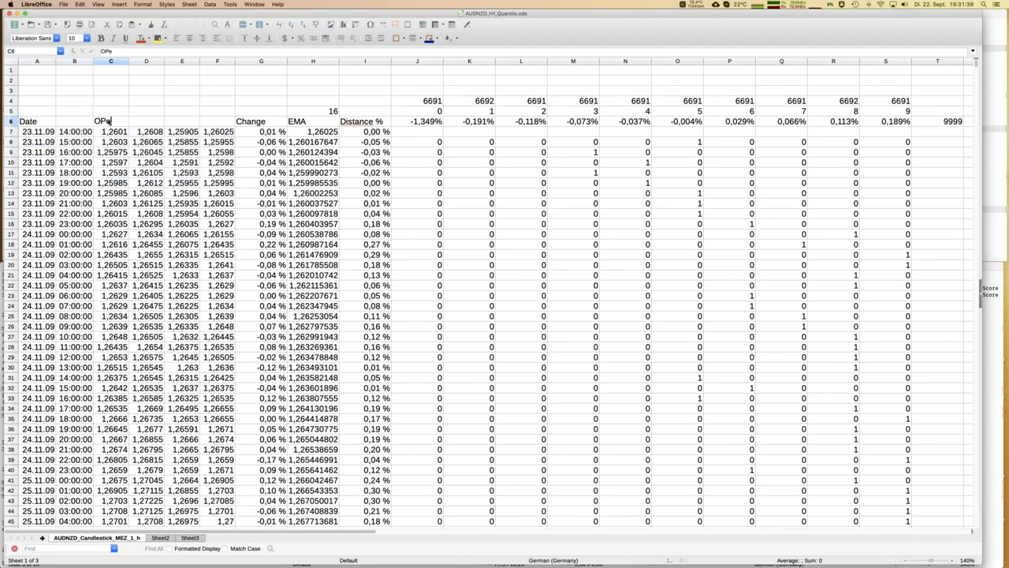
pyautogui.press('Tab')
pyautogui.write('High')
pyautogui.press('Tab')
pyautogui.write('Low')
pyautogui.press('Tab')
pyautogui.write('Clos')
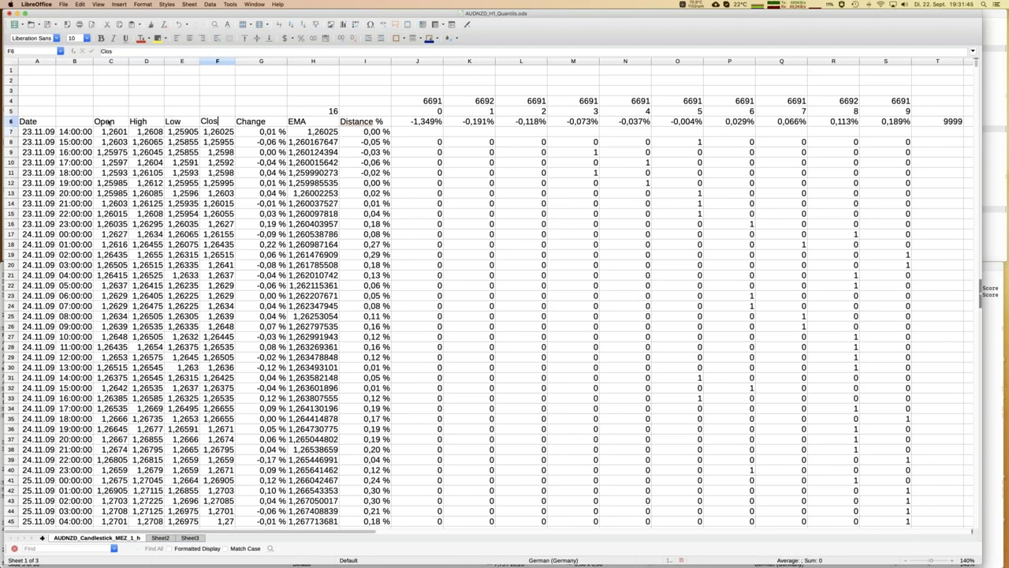
pyautogui.write('e')
pyautogui.press('Return')
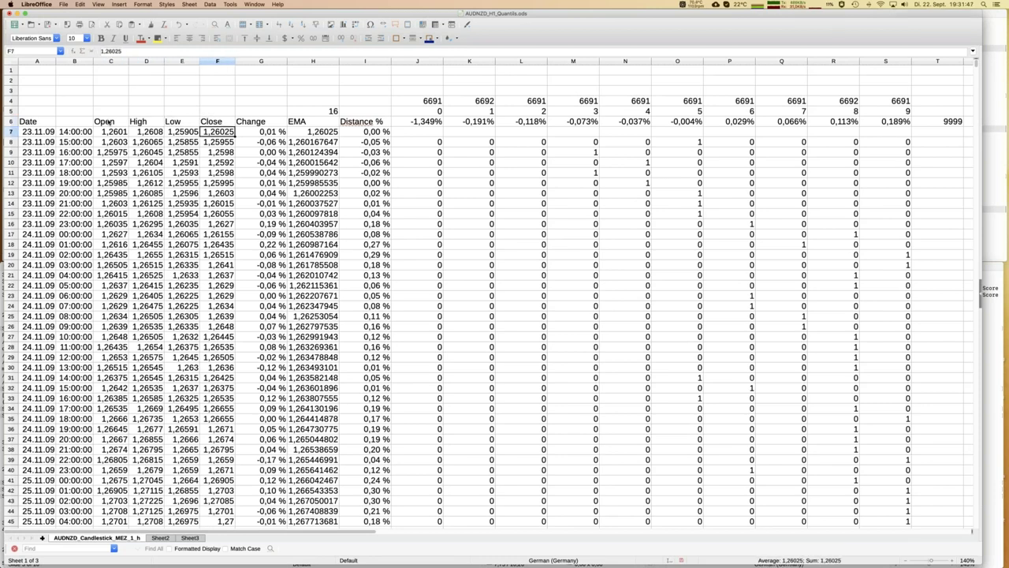
# Step: Examine the Change formula in G7 with its referenced cells, and check the formulas in the rows below
pyautogui.click(264, 132)
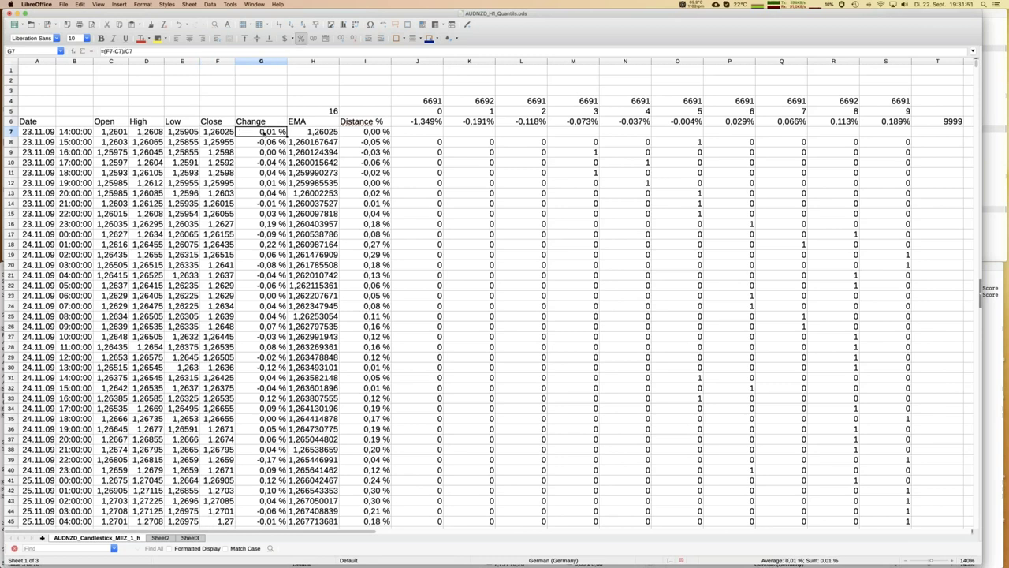
pyautogui.click(157, 51)
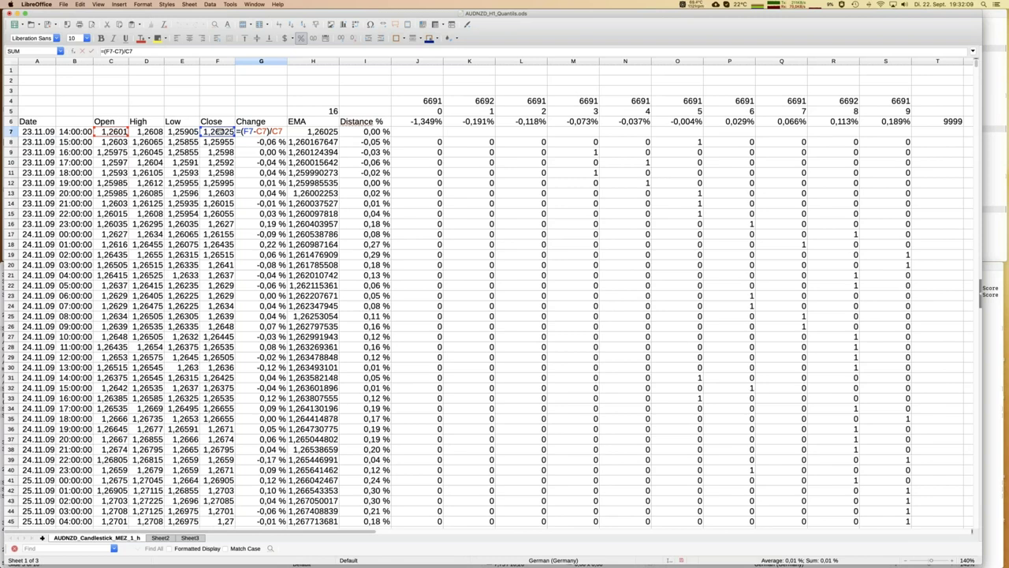
pyautogui.press('Return')
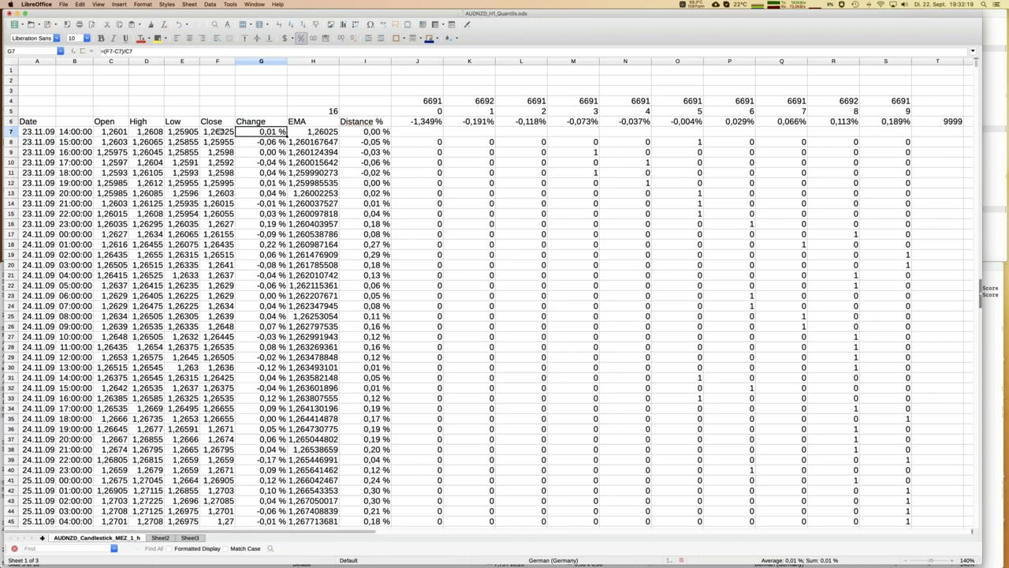
pyautogui.press('Down')
pyautogui.press('Down')
pyautogui.press('Down')
pyautogui.press('Down')
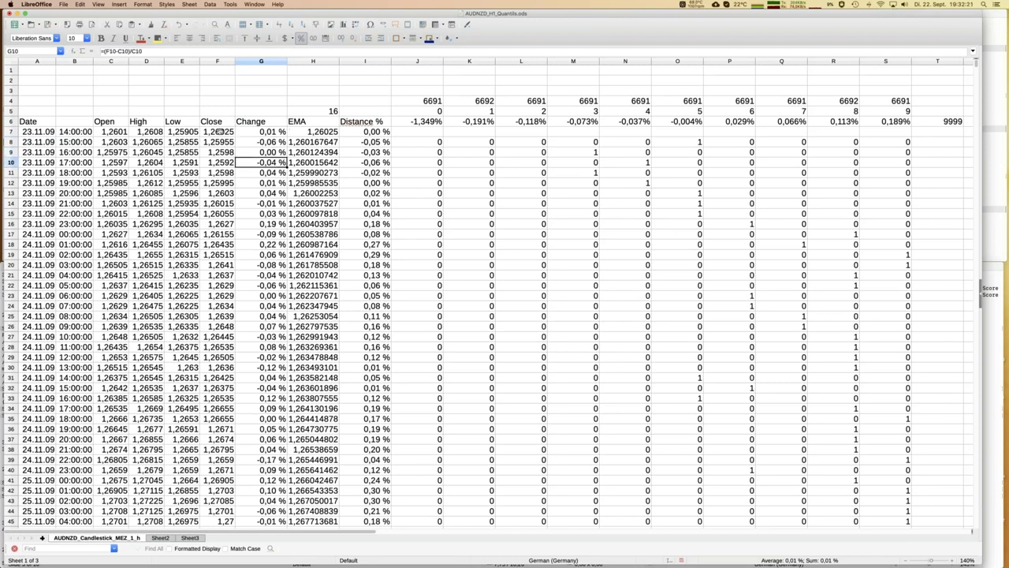
pyautogui.press('Up')
pyautogui.press('Up')
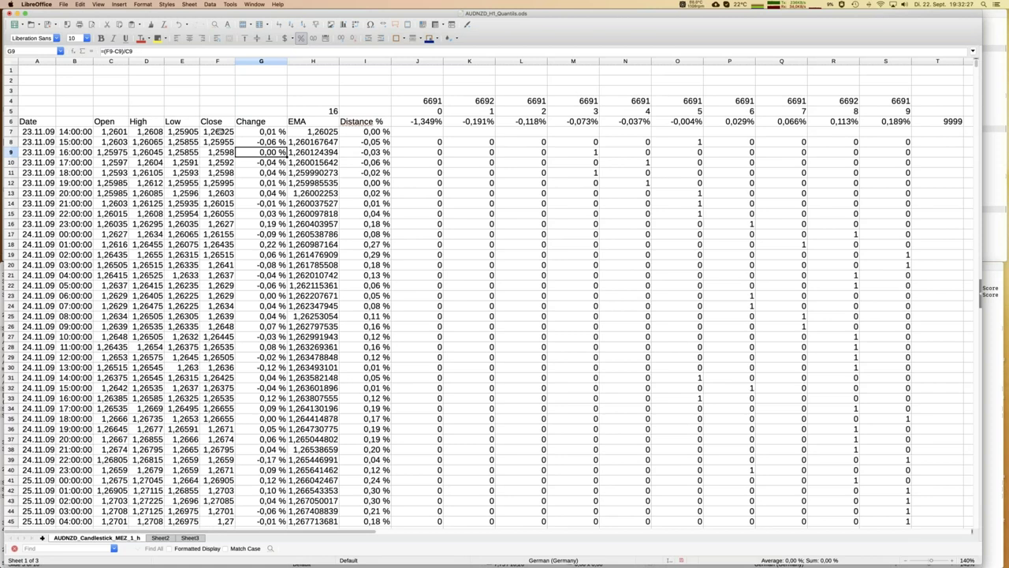
pyautogui.press('Up')
pyautogui.press('Up')
# Step: Examine the EMA start value in H7, the recursive EMA formula in H8 and the period in H5
pyautogui.press('Right')
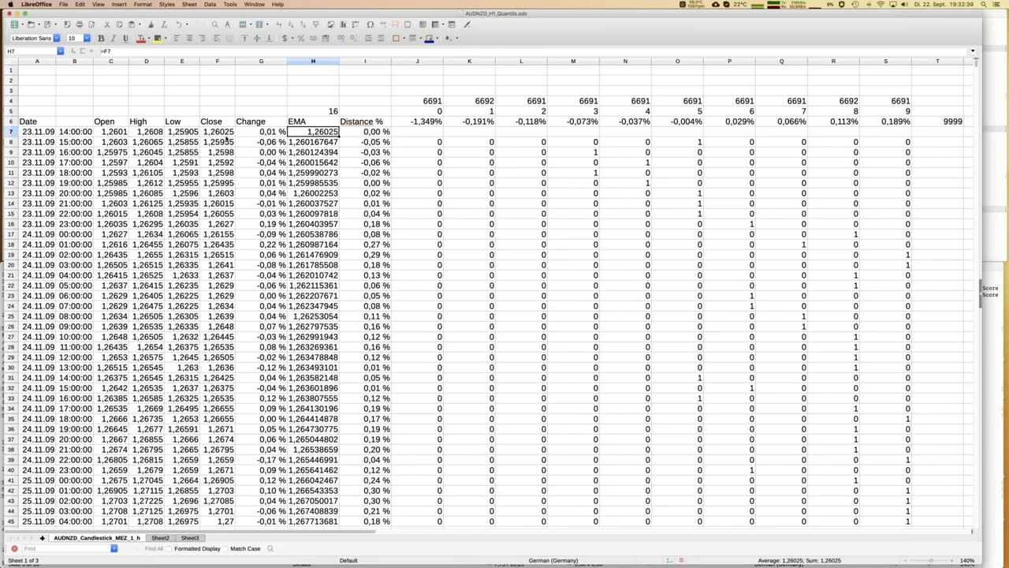
pyautogui.click(313, 145)
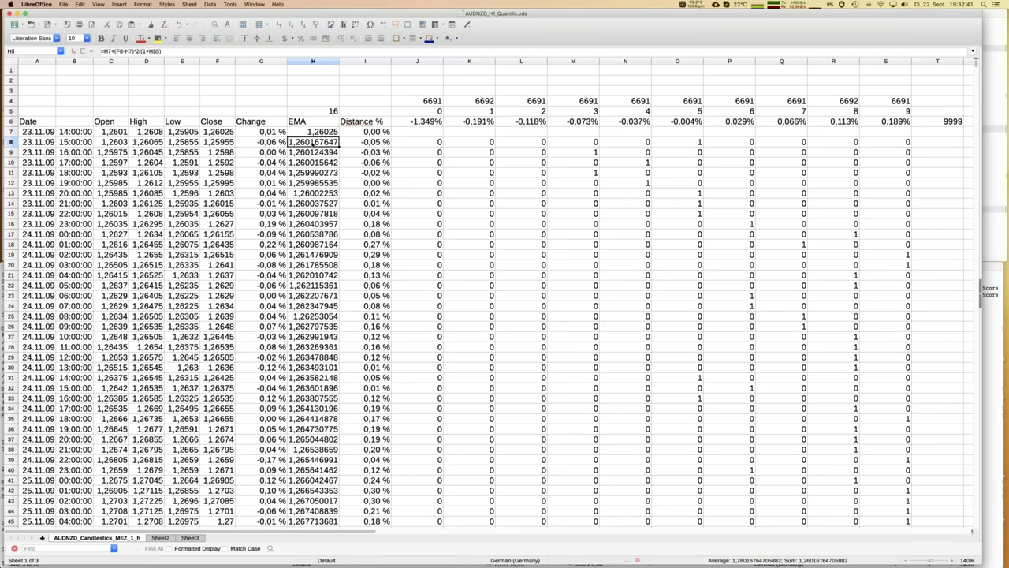
pyautogui.click(178, 50)
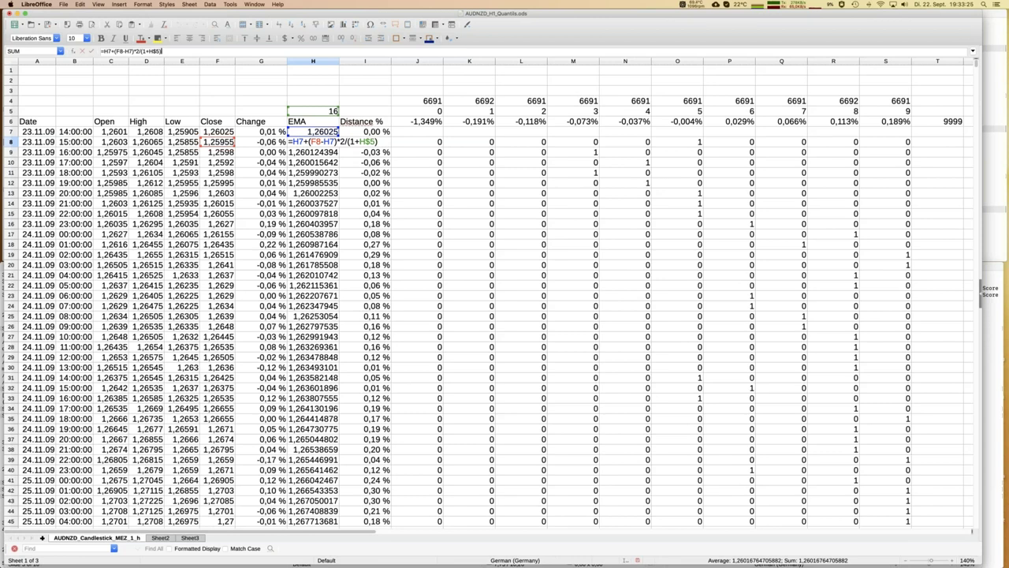
pyautogui.press('Return')
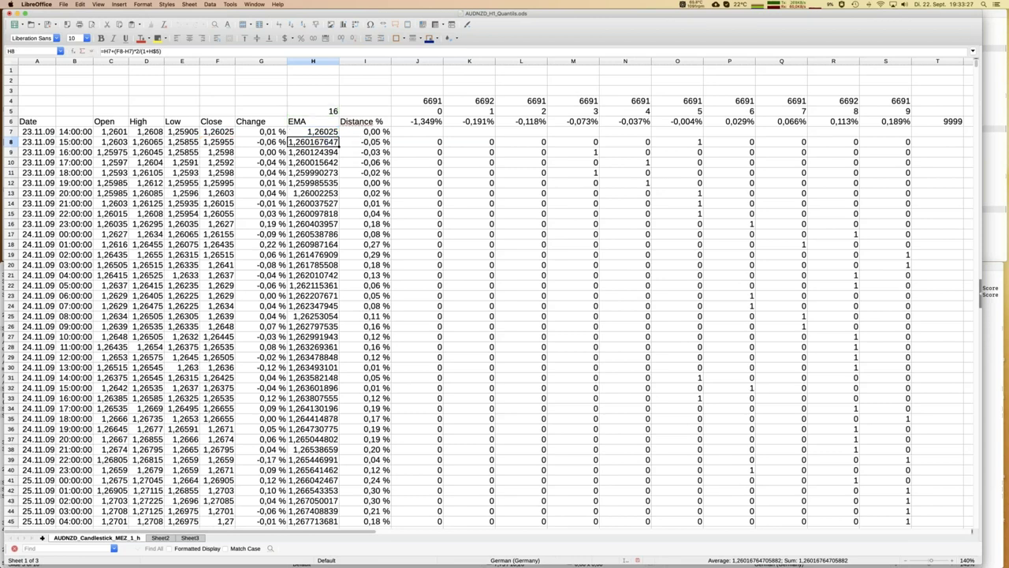
pyautogui.click(333, 111)
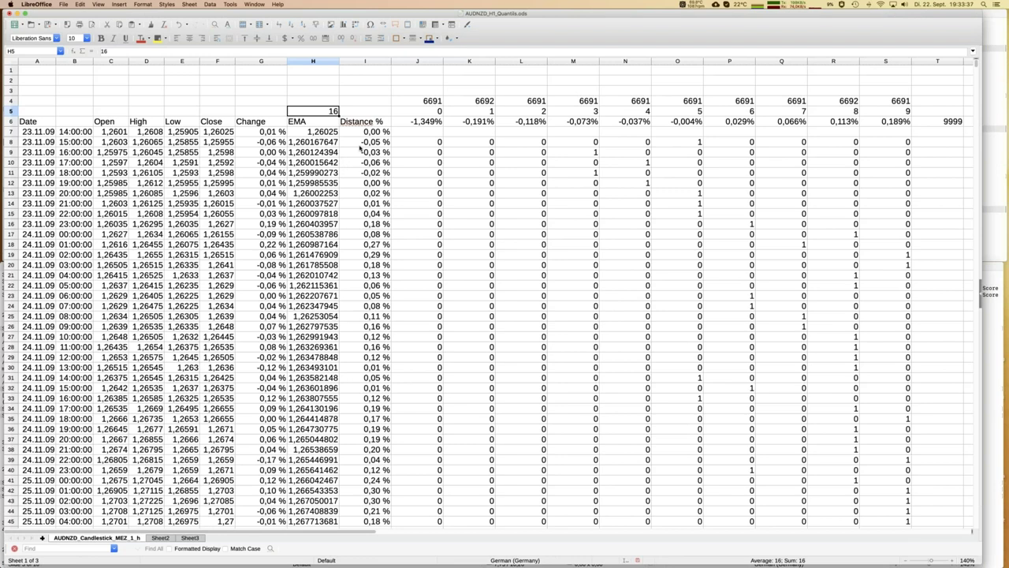
# Step: Examine the Distance % formula in I8 and the Close and EMA cells it references
pyautogui.click(361, 143)
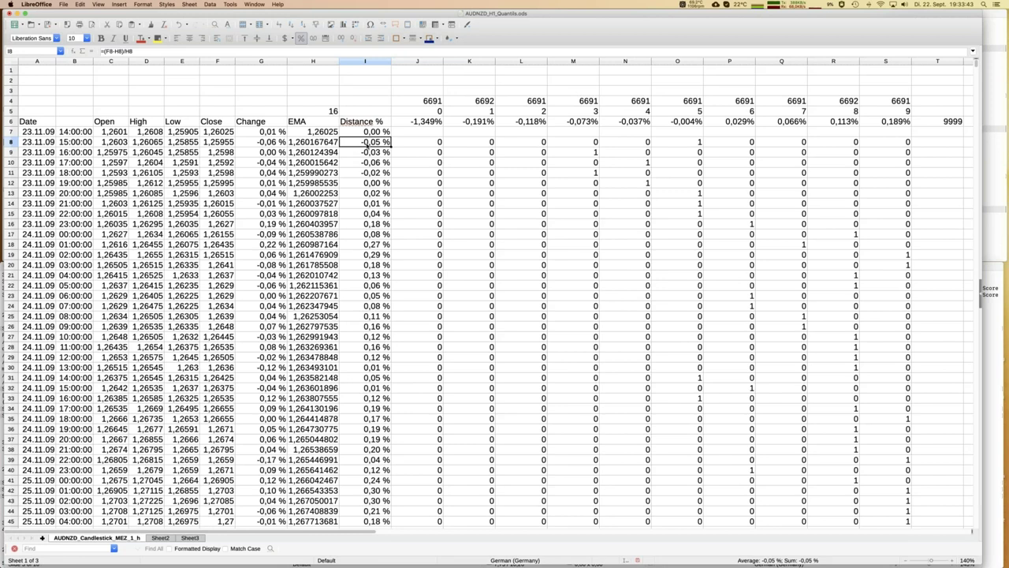
pyautogui.click(172, 50)
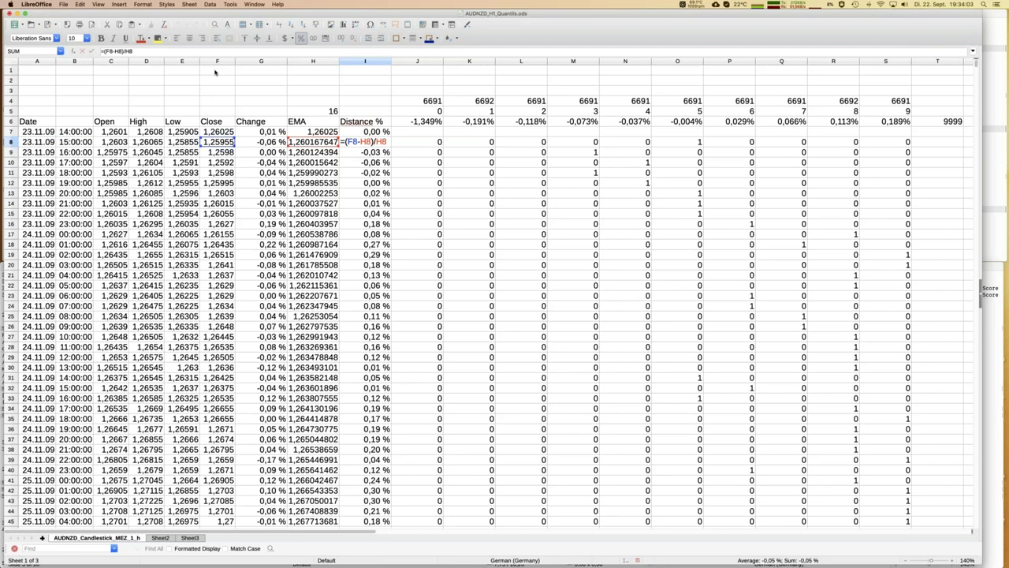
pyautogui.press('Return')
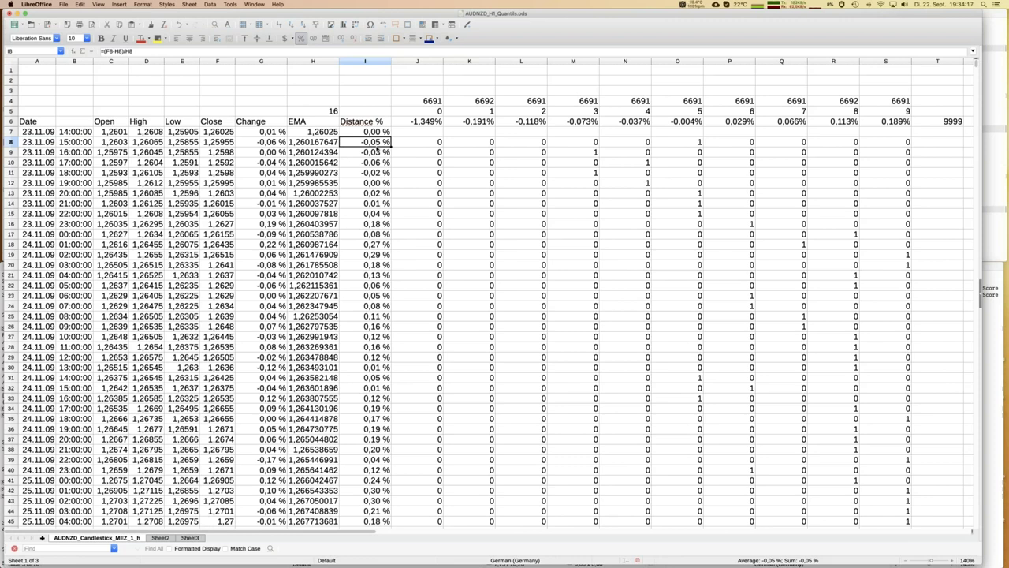
# Step: Look through the Distance % values further down column I, and return to the column heading
pyautogui.press('Down')
pyautogui.press('Down')
pyautogui.press('Down')
pyautogui.press('Down')
pyautogui.press('Down')
pyautogui.press('Down')
pyautogui.press('Down')
pyautogui.press('Down')
pyautogui.press('Down')
pyautogui.press('Down')
pyautogui.press('Down')
pyautogui.press('Down')
pyautogui.press('Down')
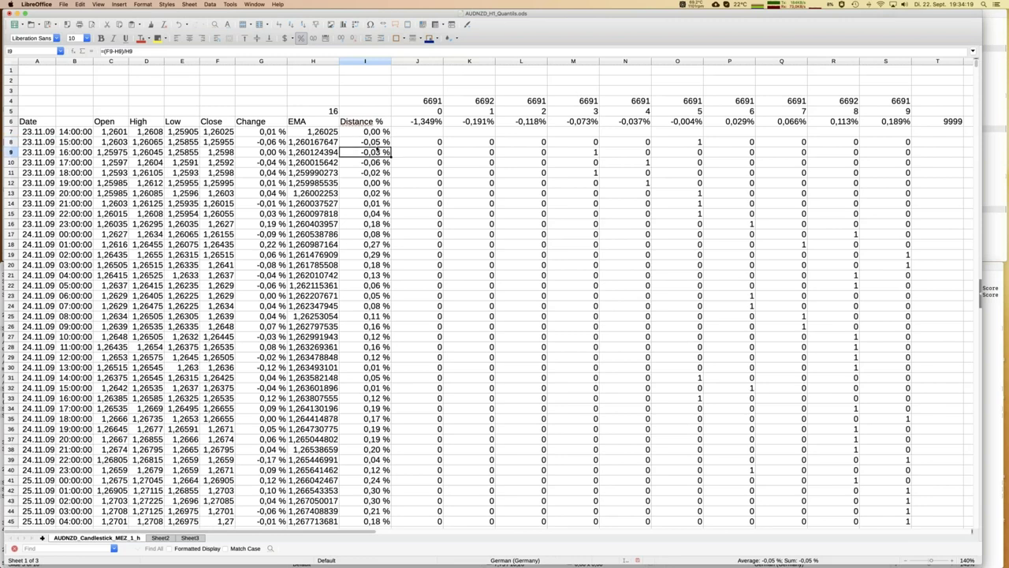
pyautogui.press('Up')
pyautogui.press('Up')
pyautogui.press('Up')
pyautogui.press('Up')
pyautogui.press('Up')
pyautogui.press('Down')
pyautogui.press('Down')
pyautogui.press('Down')
pyautogui.press('Down')
pyautogui.press('Up')
pyautogui.press('Up')
pyautogui.press('Up')
pyautogui.press('Up')
pyautogui.press('Down')
pyautogui.press('Down')
pyautogui.press('Down')
pyautogui.press('Down')
pyautogui.press('Down')
pyautogui.press('Down')
pyautogui.press('Down')
pyautogui.press('Down')
pyautogui.press('Down')
pyautogui.press('Down')
pyautogui.press('Down')
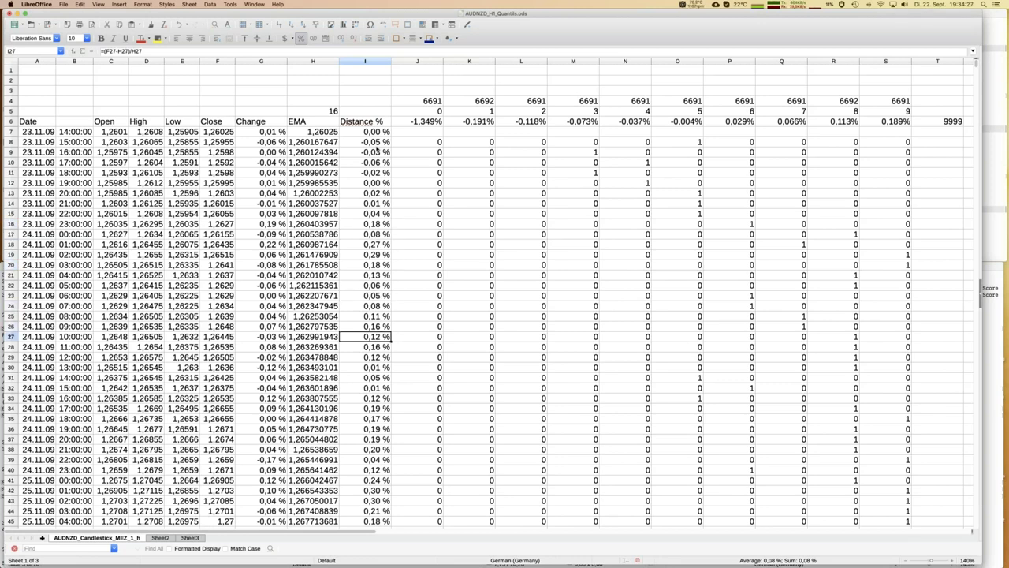
pyautogui.press('pagedown')
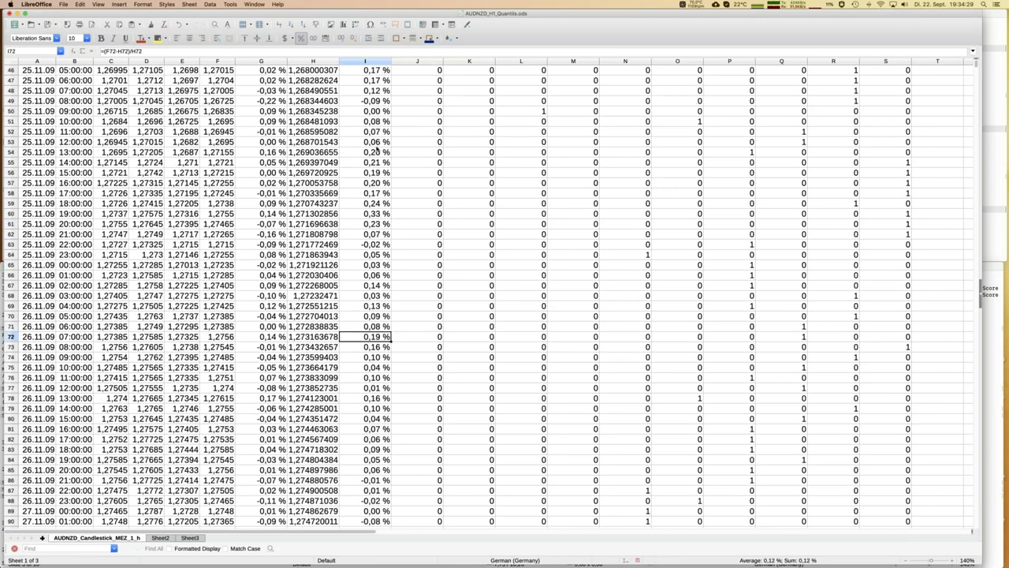
pyautogui.press('pagedown')
pyautogui.press('pagedown')
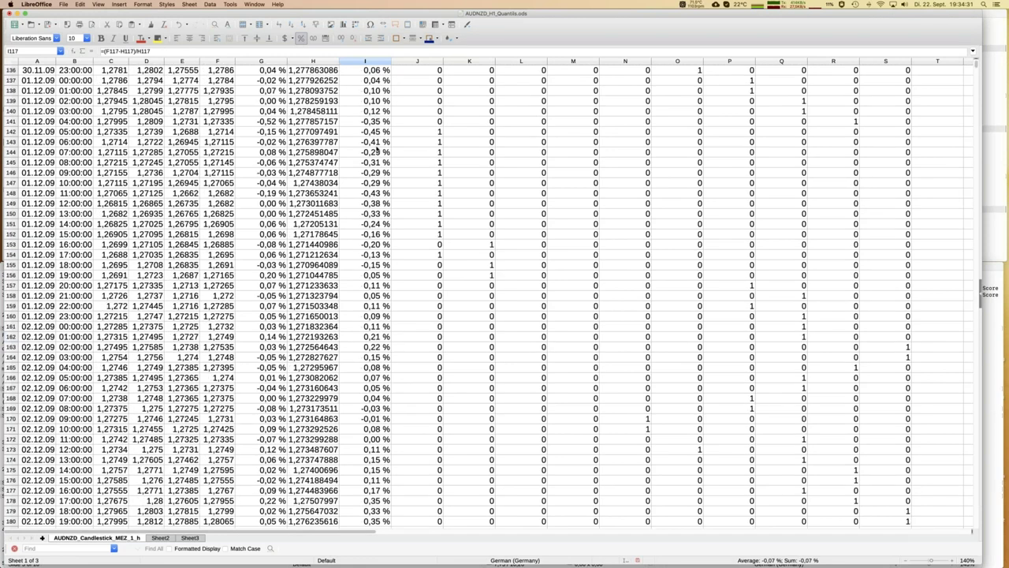
pyautogui.press('super+Up')
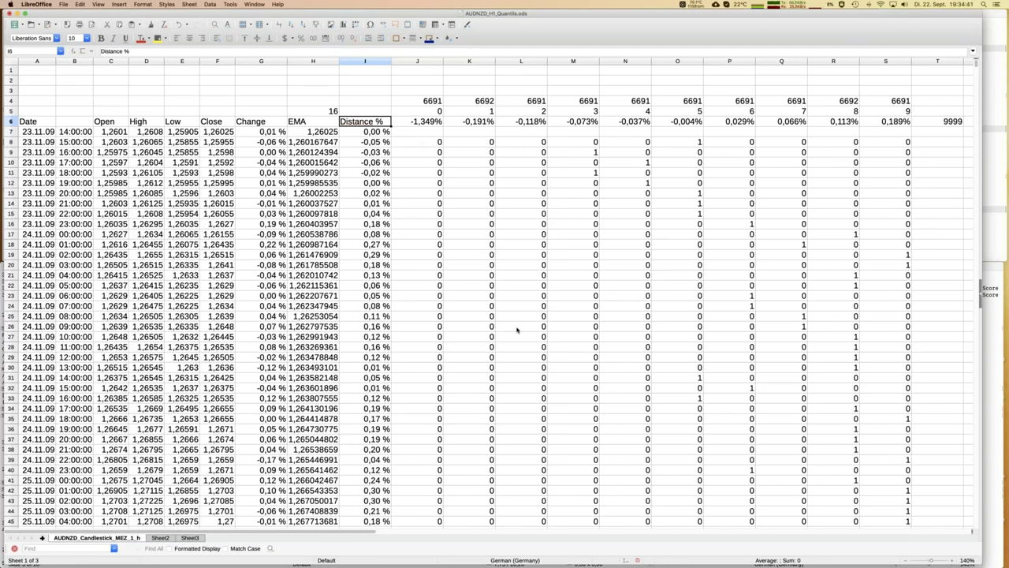
# Step: Highlight the quantile numbers 0 to 9 in J5:S5 above the quantile columns
pyautogui.click(904, 561)
pyautogui.click(904, 561)
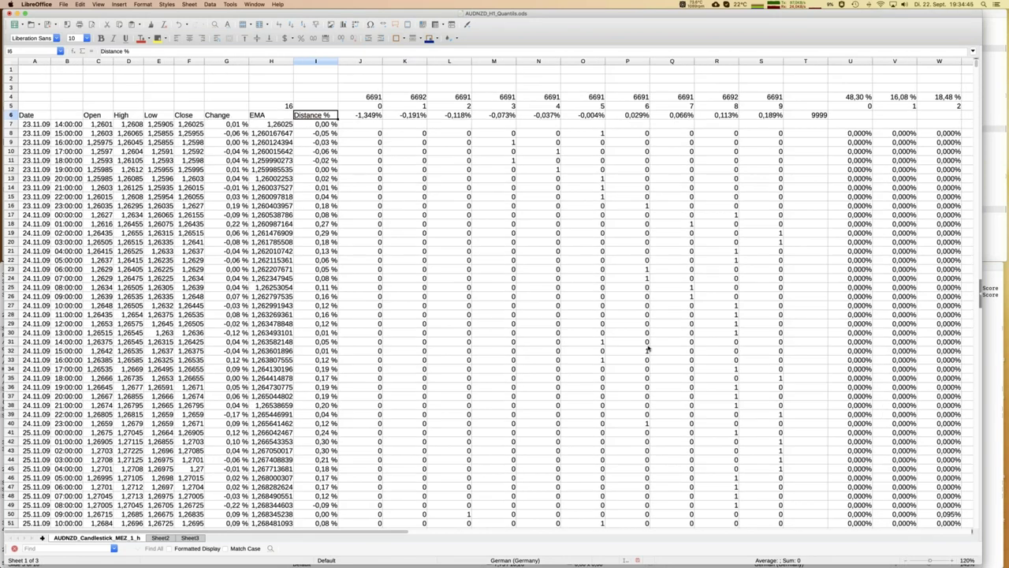
pyautogui.click(413, 153)
pyautogui.moveTo(375, 105); pyautogui.dragTo(771, 105)
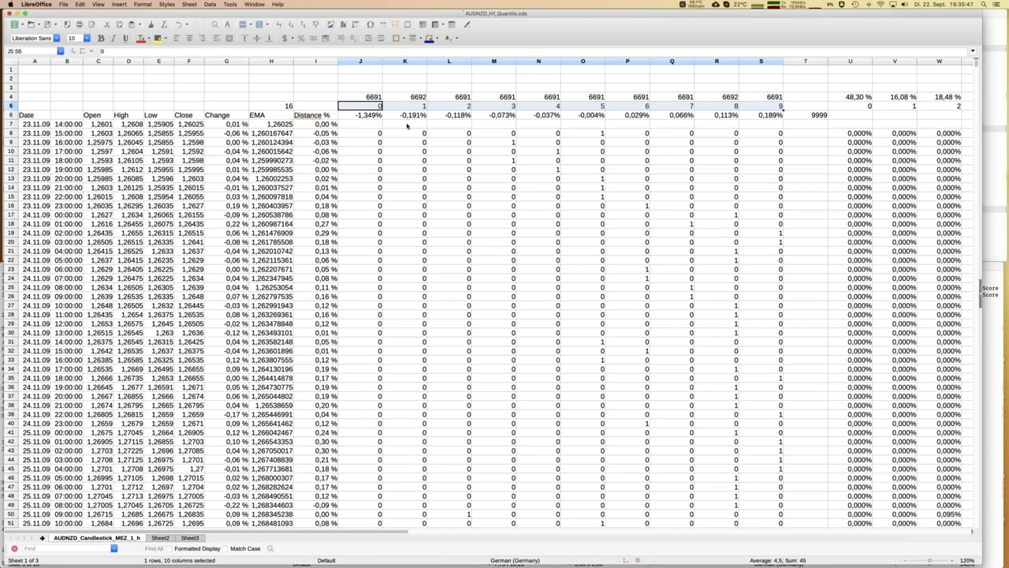
pyautogui.click(407, 125)
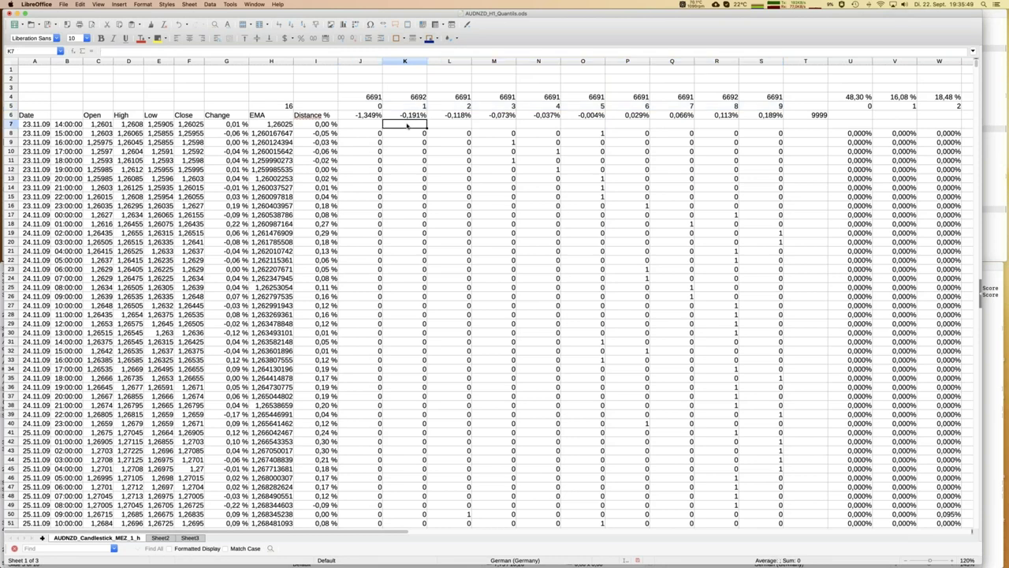
# Step: Inspect the first quantile's threshold reference in J6 and the classification formula in J8
pyautogui.click(369, 137)
pyautogui.click(369, 116)
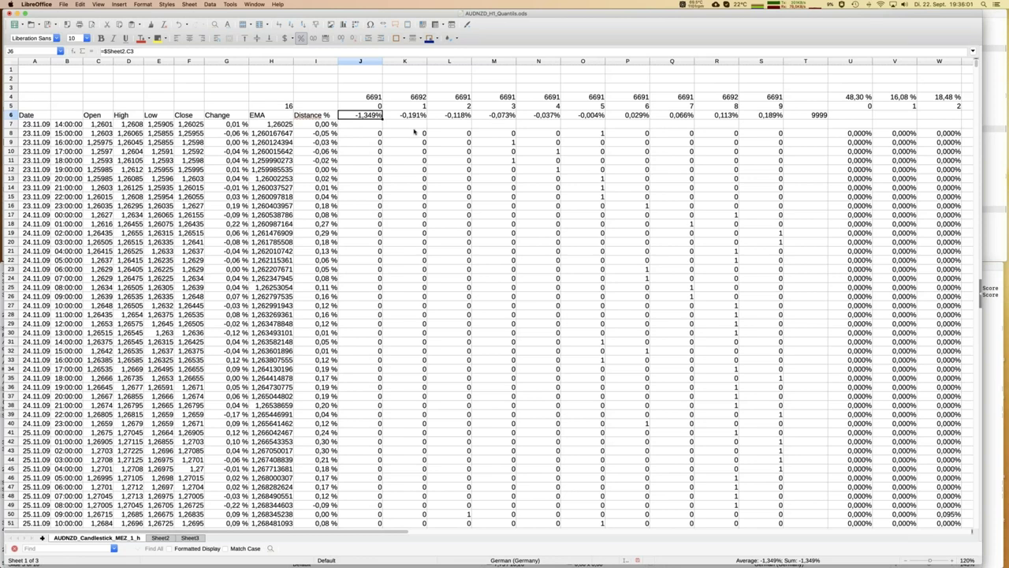
pyautogui.click(373, 166)
pyautogui.click(376, 136)
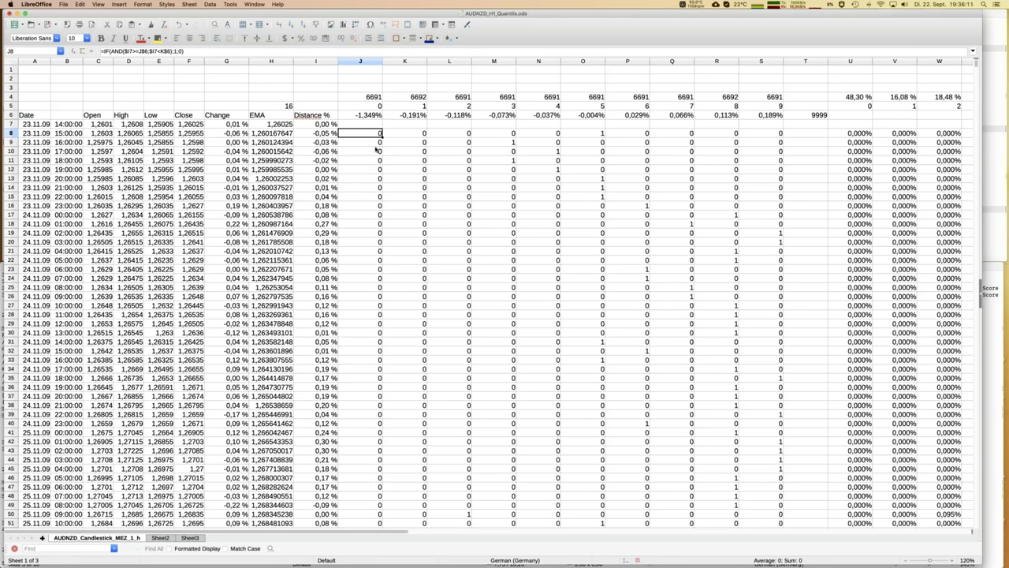
# Step: Make the quantile numbers 0 to 9 in J5:S5 bold
pyautogui.click(371, 107)
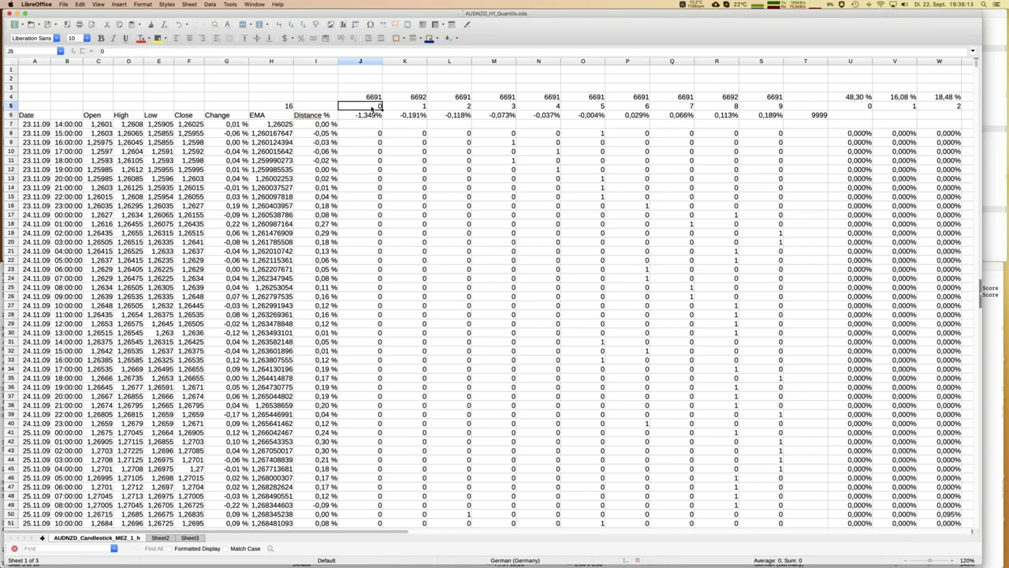
pyautogui.press('super+shift+Right')
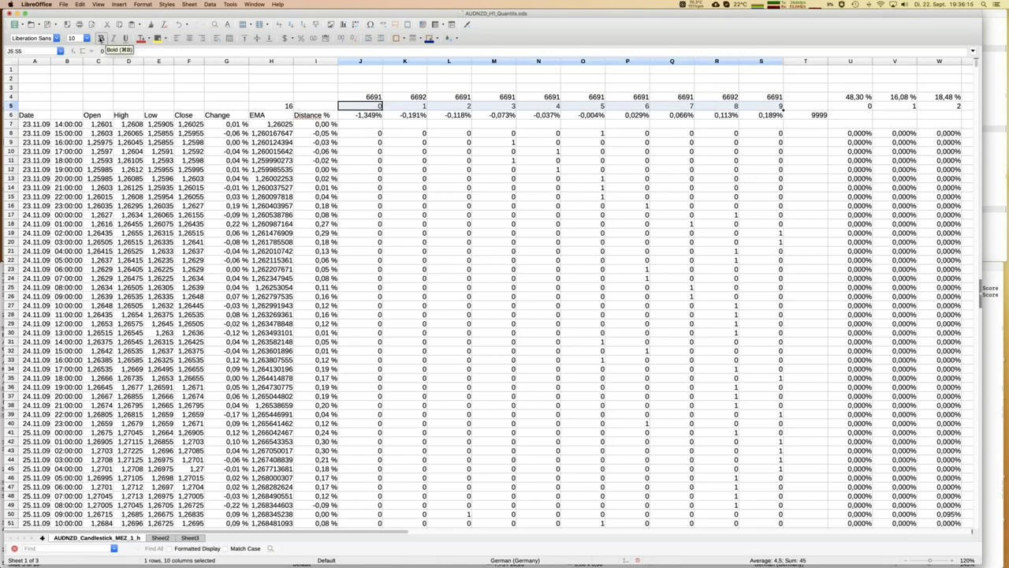
pyautogui.click(100, 38)
pyautogui.click(388, 161)
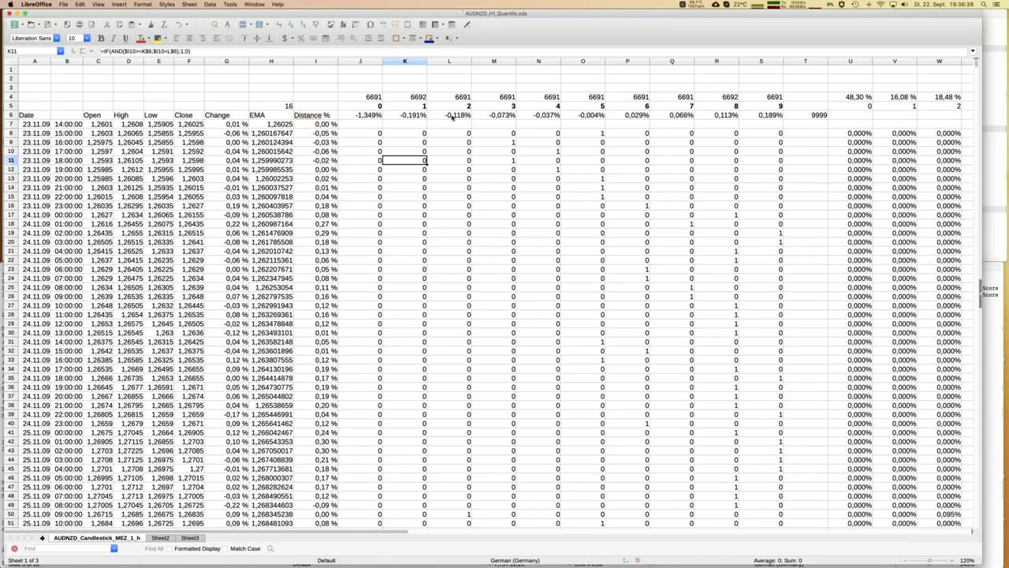
# Step: Examine the quantile classification formulas in J8 and J9 with their referenced cells, and compare with M9
pyautogui.click(370, 133)
pyautogui.click(189, 51)
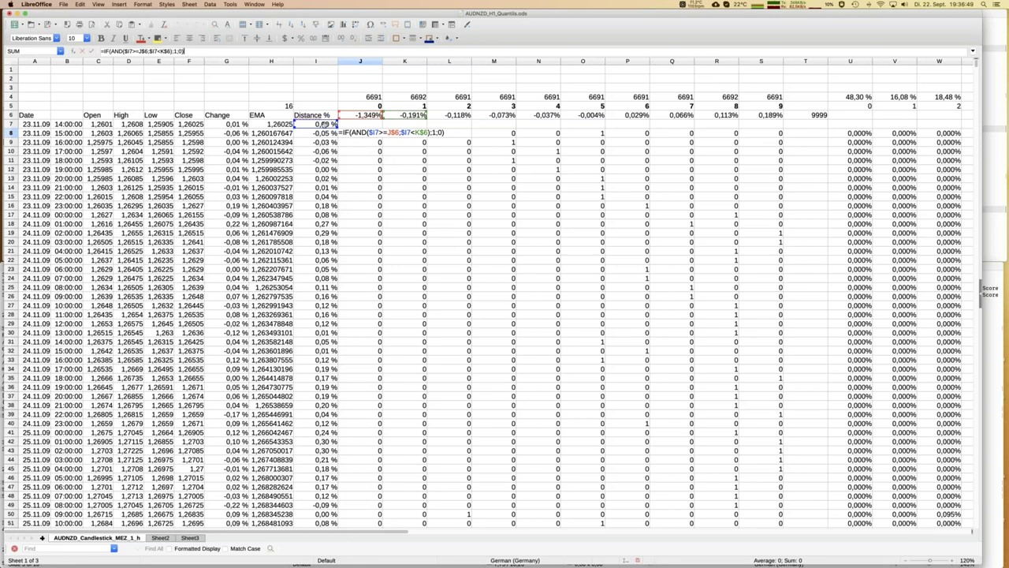
pyautogui.press('Return')
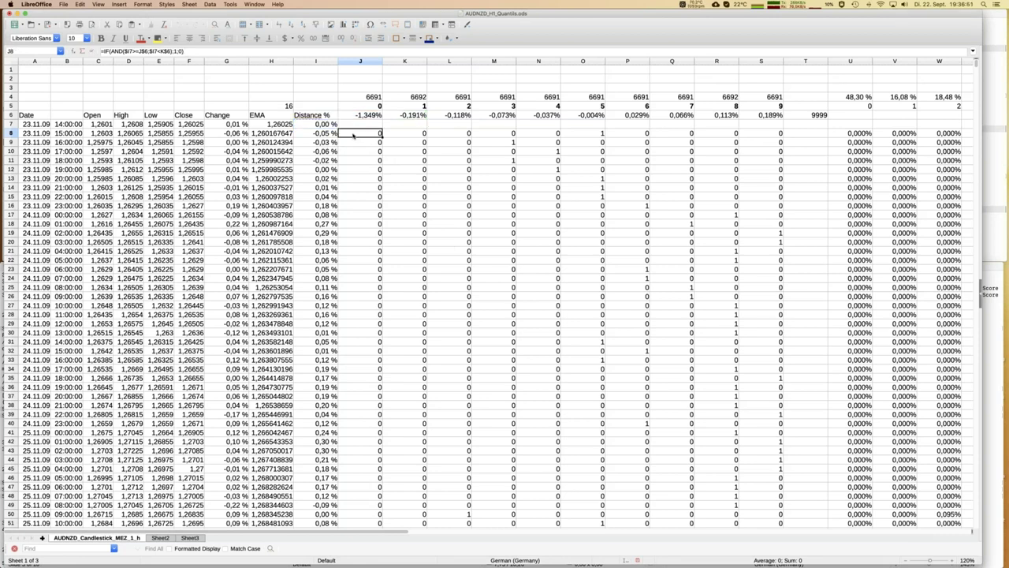
pyautogui.click(201, 50)
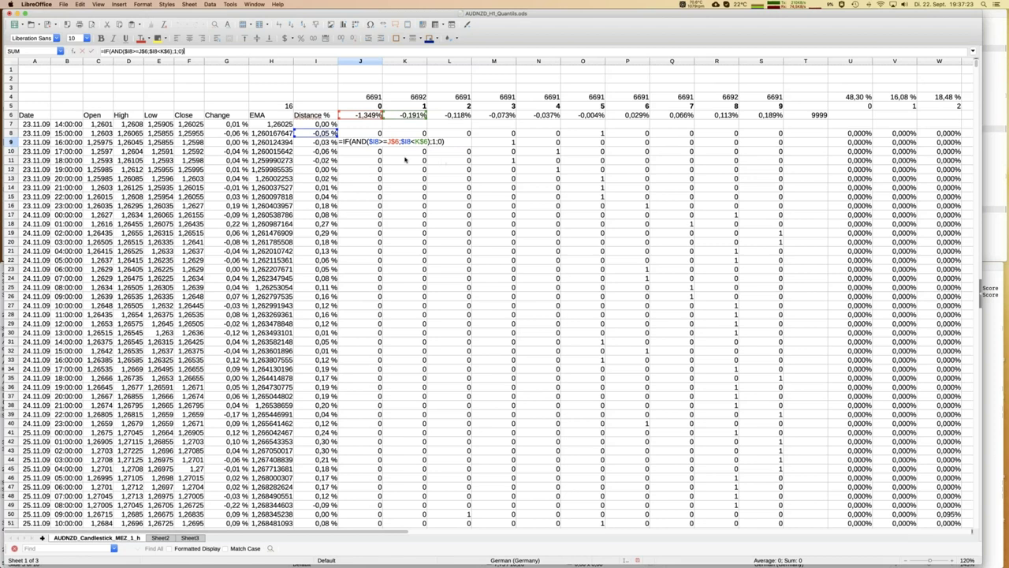
pyautogui.press('Return')
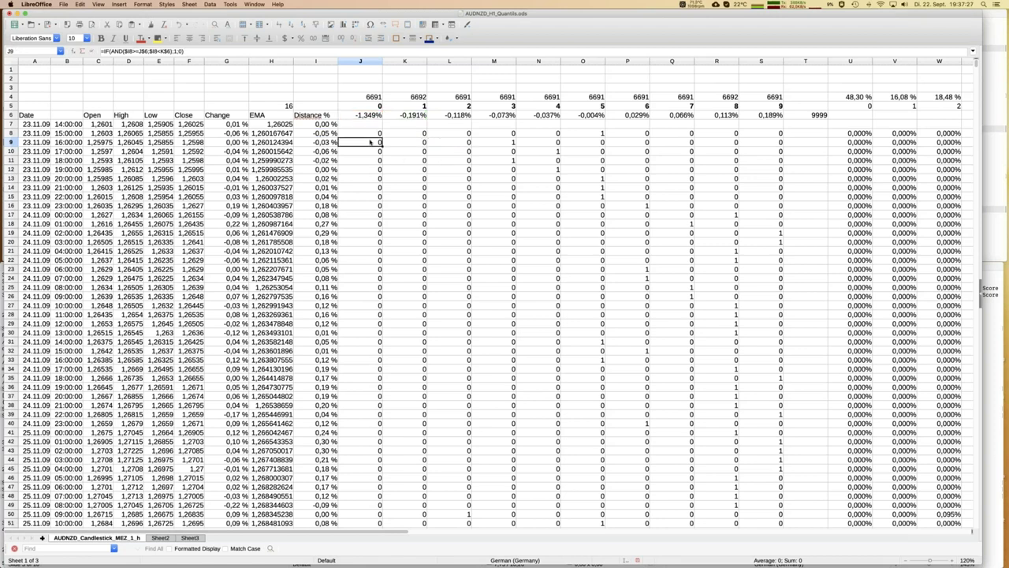
pyautogui.click(507, 143)
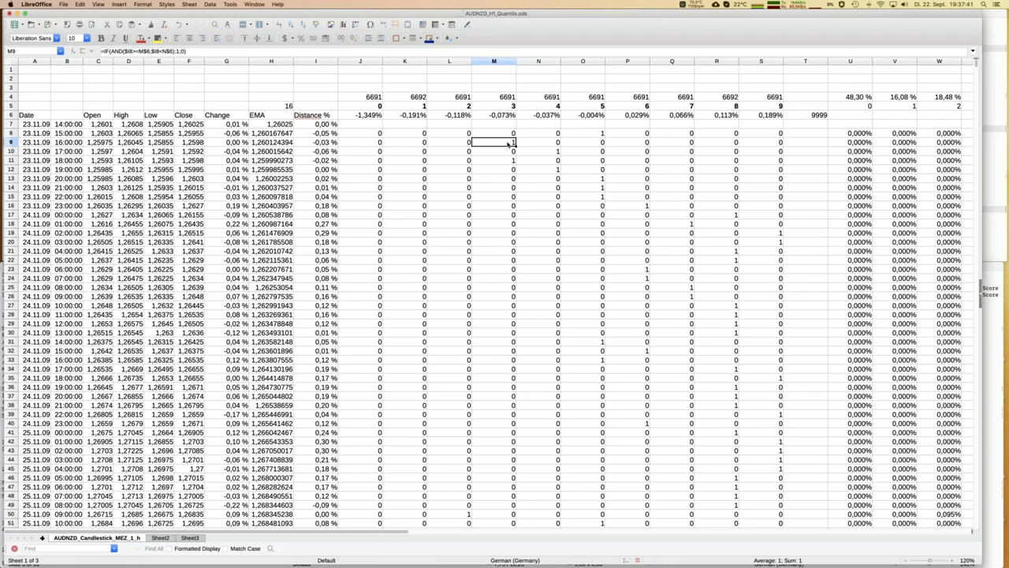
# Step: Check the quantile count formulas in M4 and J4, and how far the summed data in column J extends
pyautogui.click(507, 97)
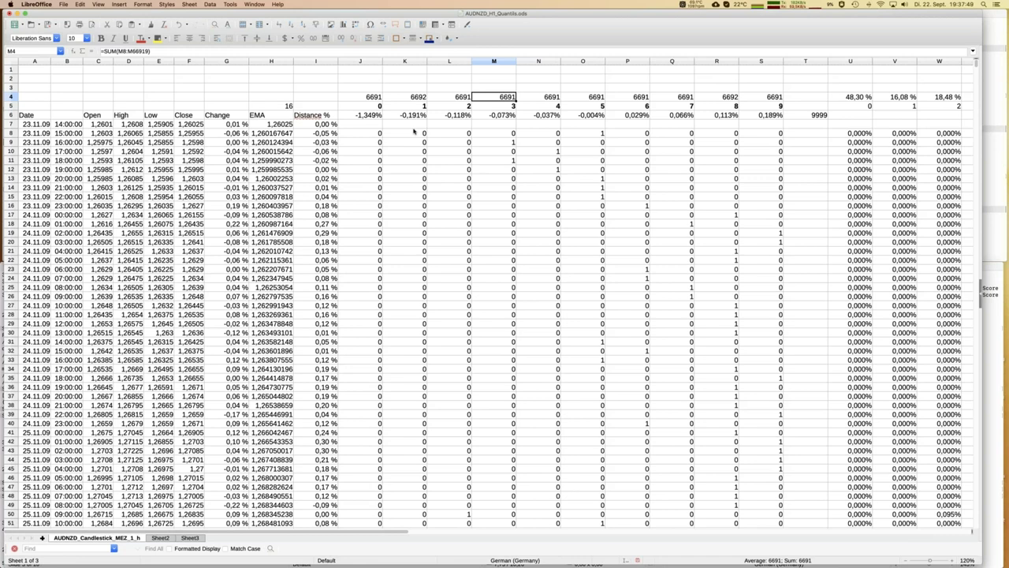
pyautogui.click(377, 134)
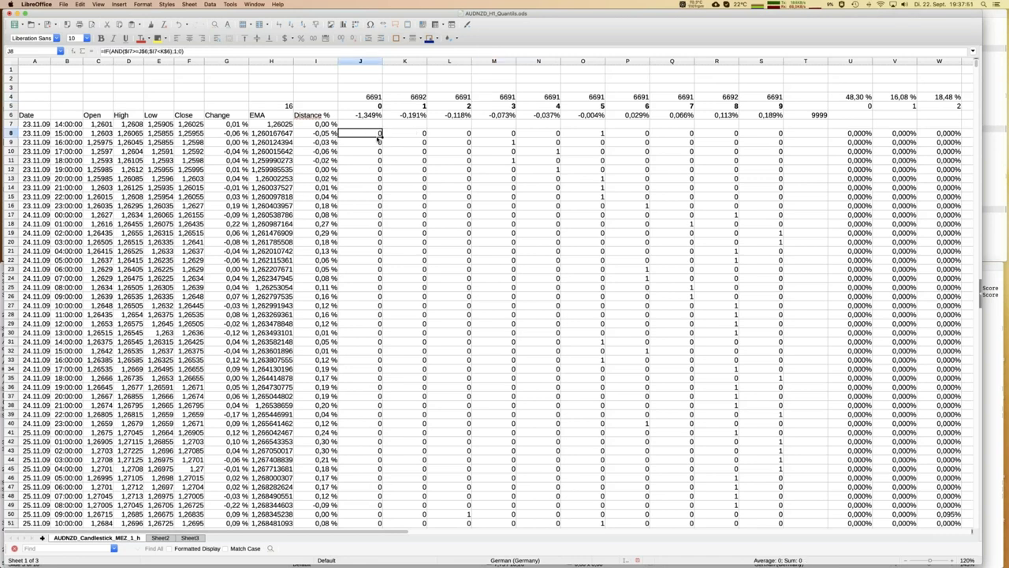
pyautogui.press('super+Down')
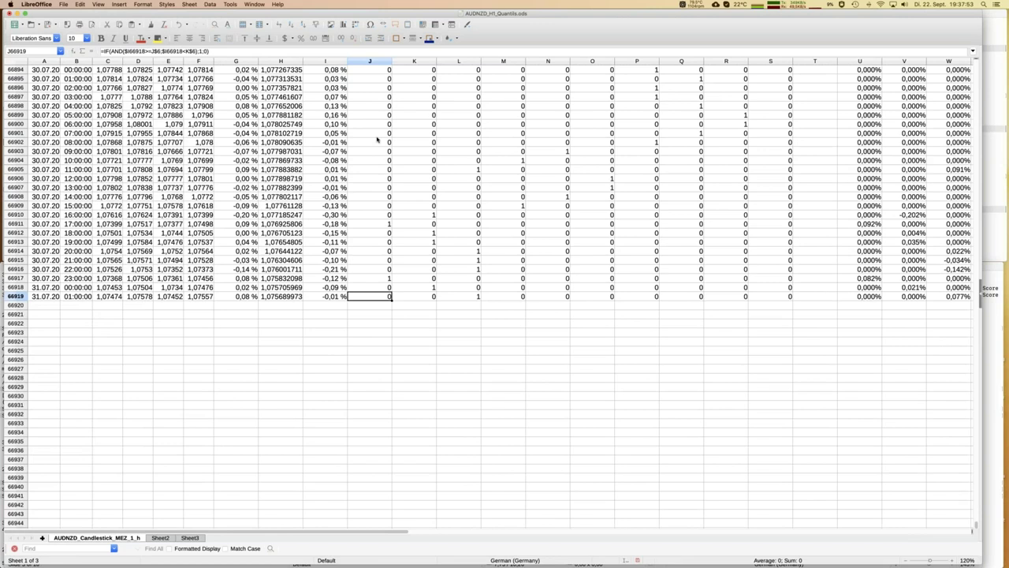
pyautogui.press('super+Up')
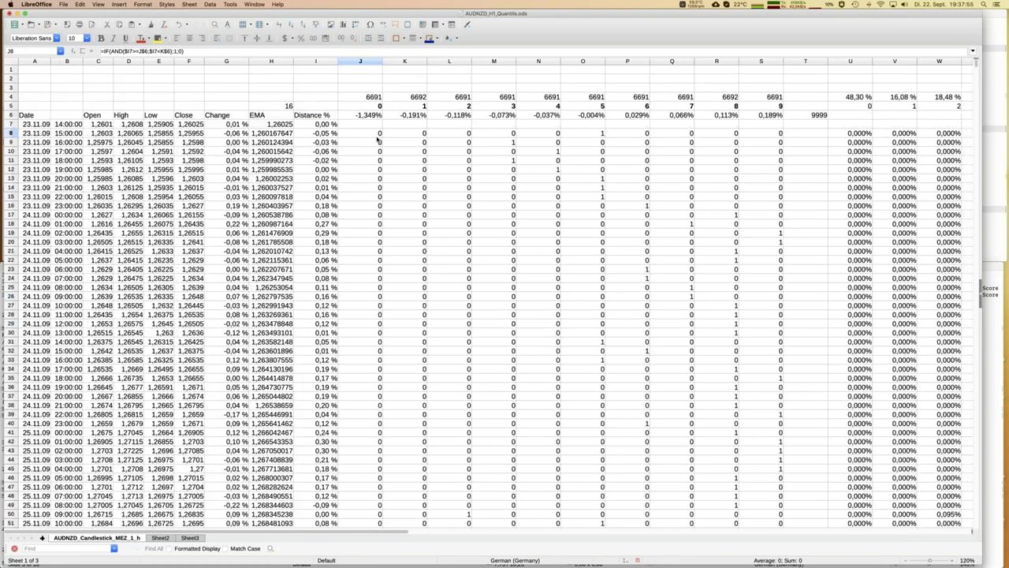
pyautogui.press('Up')
pyautogui.press('Up')
pyautogui.press('Up')
pyautogui.press('Up')
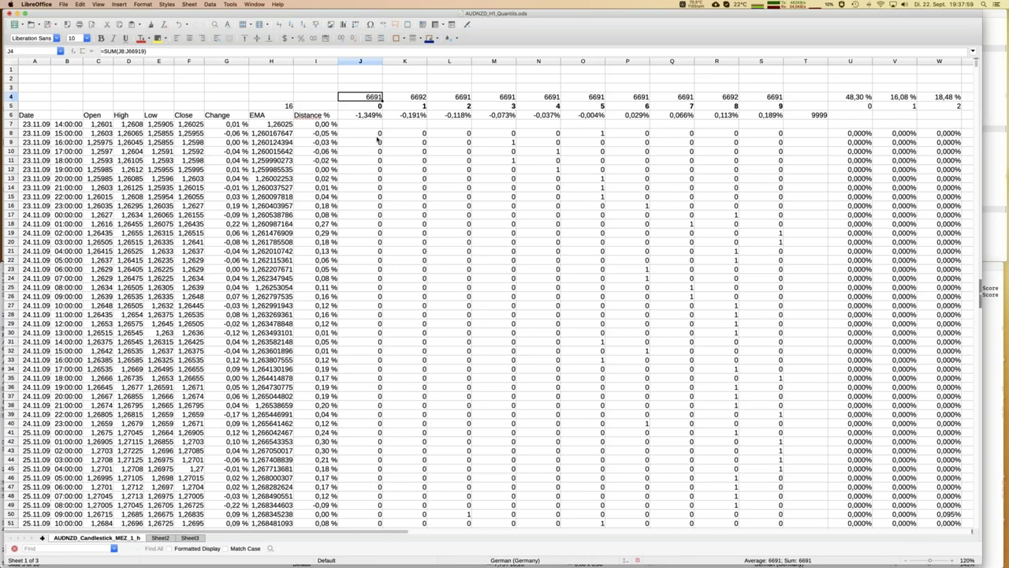
pyautogui.click(170, 50)
pyautogui.press('Escape')
# Step: Examine the quantile threshold in K6, the classification cells below it and the further thresholds along row 6
pyautogui.click(410, 116)
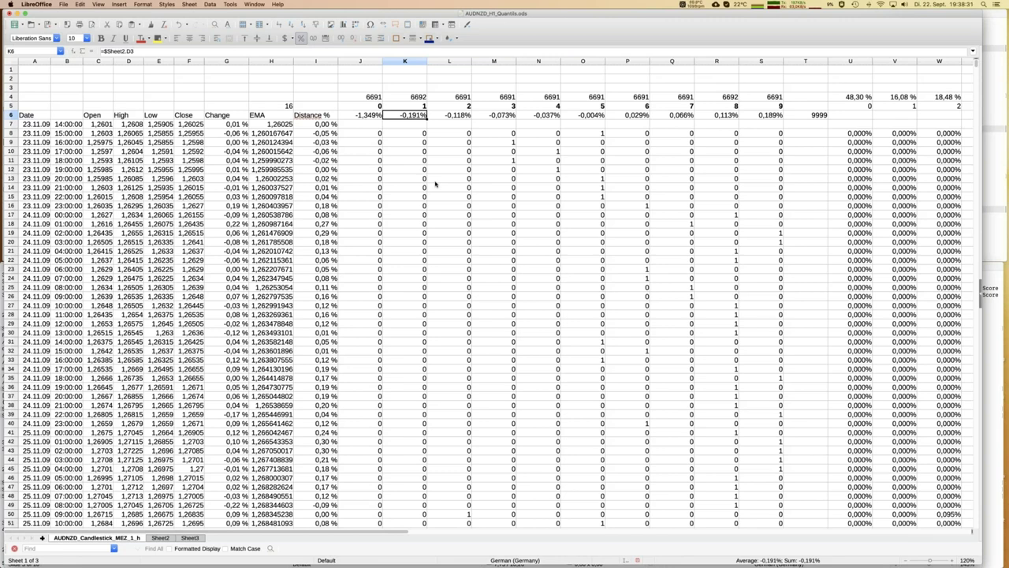
pyautogui.press('Down')
pyautogui.press('Down')
pyautogui.press('Down')
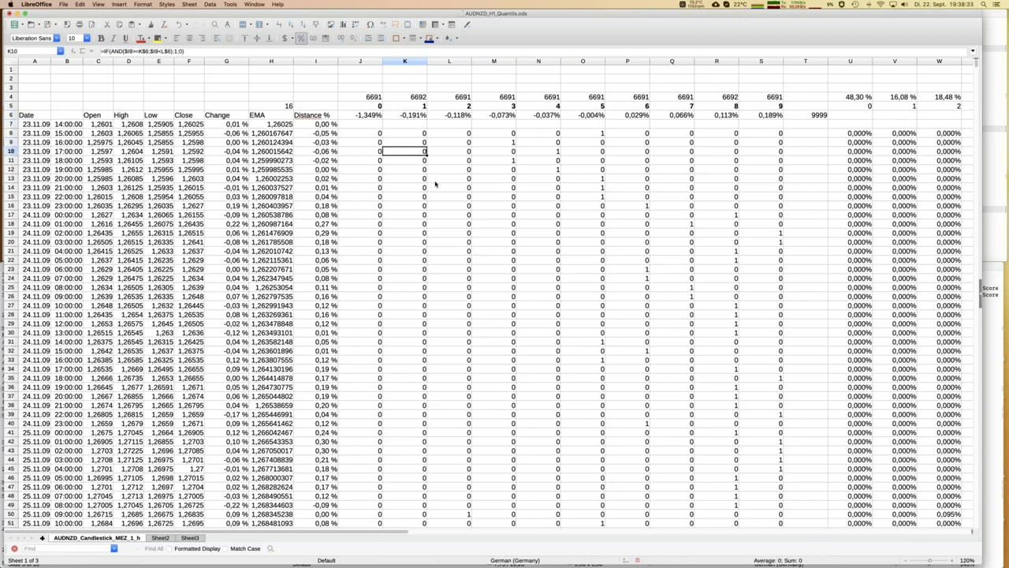
pyautogui.press('Up')
pyautogui.press('Up')
pyautogui.press('Up')
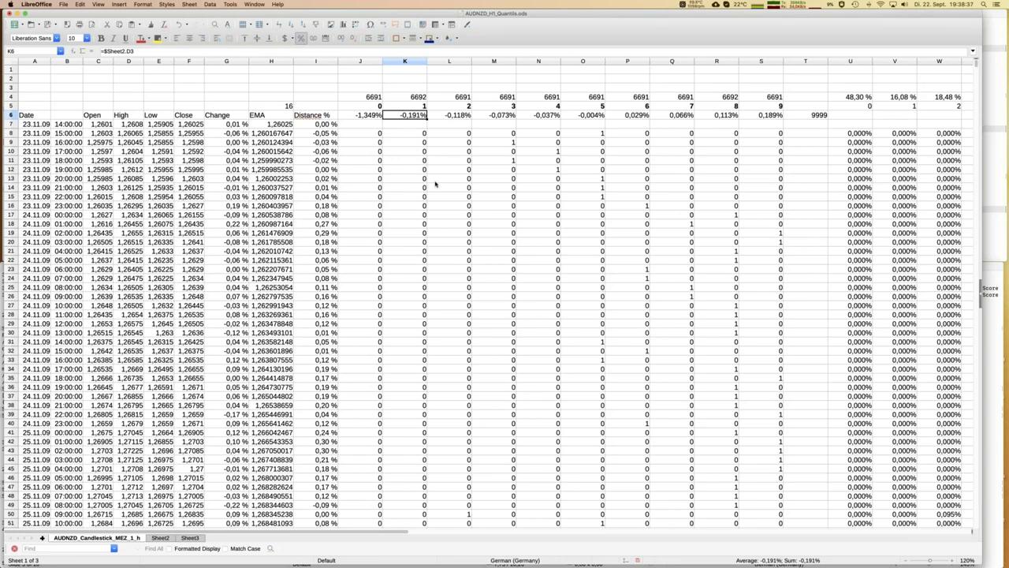
pyautogui.press('Right')
pyautogui.press('Right')
pyautogui.press('Right')
pyautogui.press('Right')
pyautogui.press('Right')
pyautogui.press('Right')
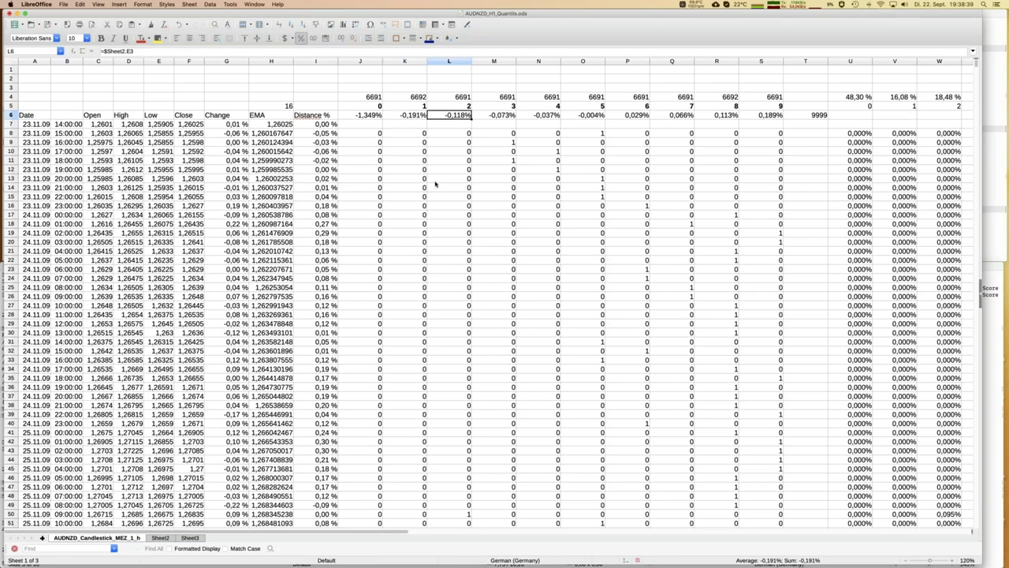
# Step: Look along row 8 from the first quantile column across the quantile return columns to the Group_0+9 chart
pyautogui.click(362, 134)
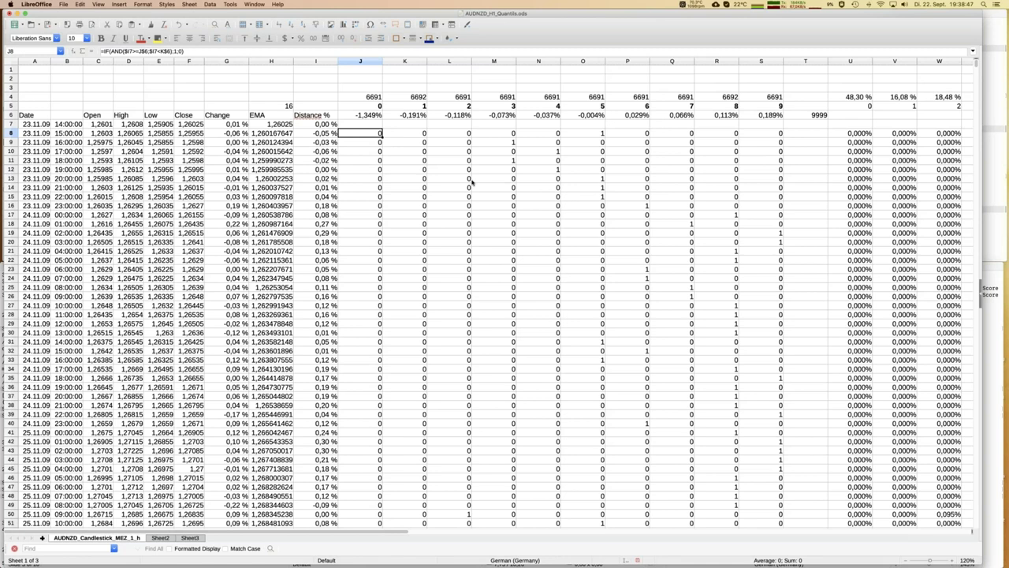
pyautogui.press('Right')
pyautogui.press('Right')
pyautogui.press('Right')
pyautogui.press('Right')
pyautogui.press('Right')
pyautogui.press('Right')
pyautogui.press('Right')
pyautogui.press('Right')
pyautogui.press('Right')
pyautogui.press('Right')
pyautogui.press('Right')
pyautogui.press('Right')
pyautogui.press('Right')
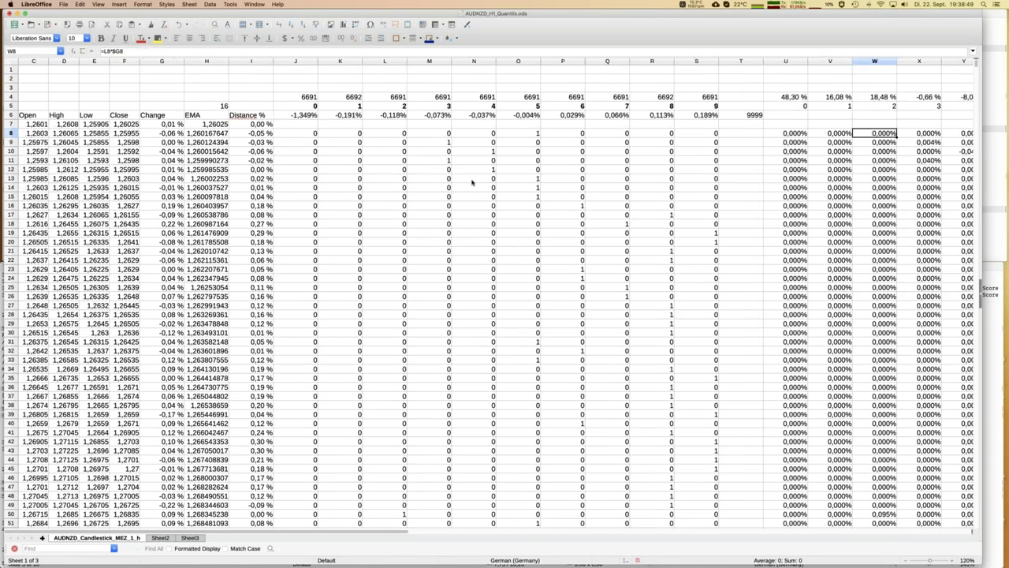
pyautogui.press('Right')
pyautogui.press('Right')
pyautogui.press('Right')
pyautogui.press('Right')
pyautogui.press('Right')
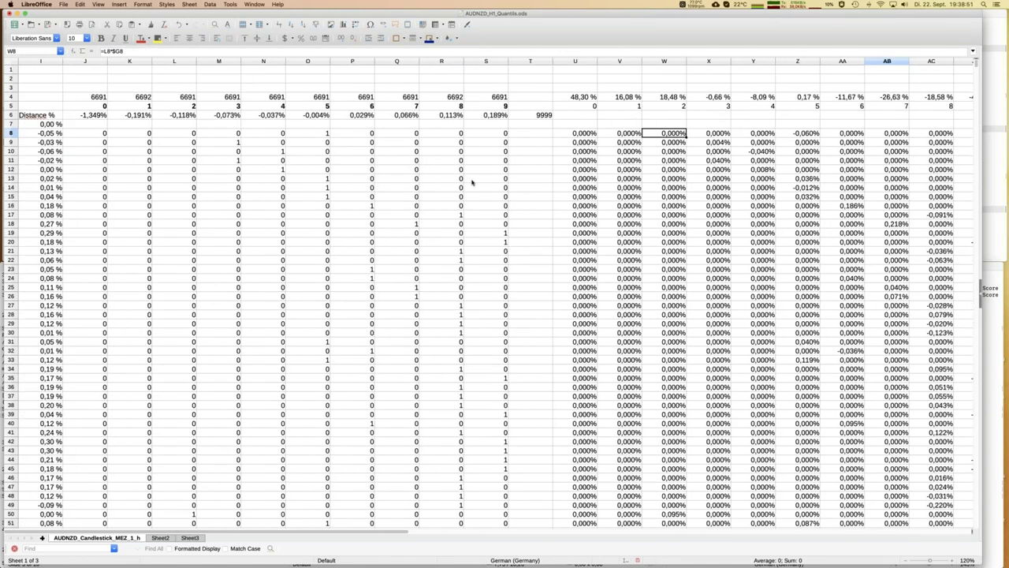
pyautogui.press('Right')
pyautogui.press('Right')
pyautogui.press('Right')
pyautogui.press('Right')
pyautogui.press('Right')
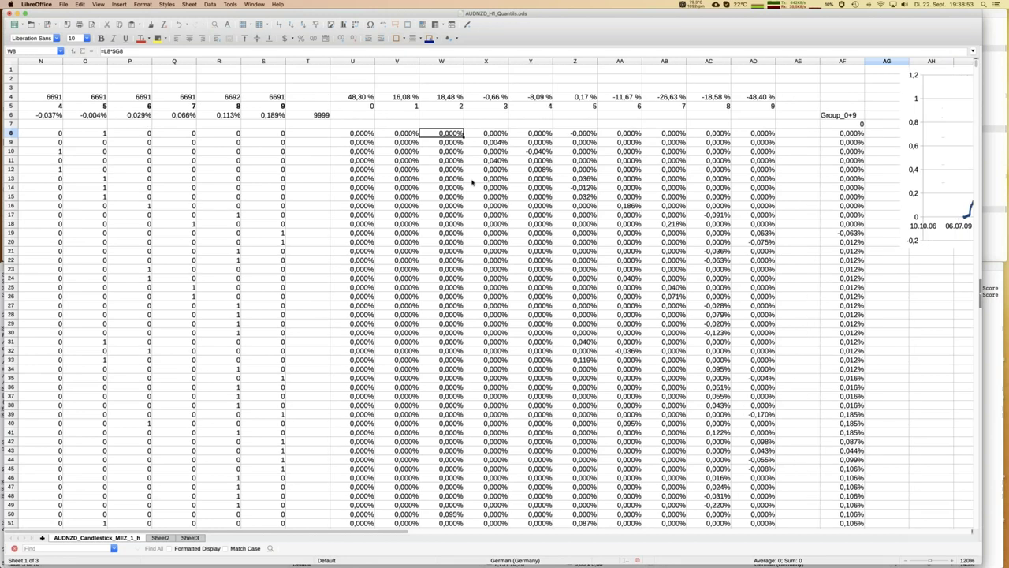
pyautogui.press('Right')
pyautogui.press('Right')
pyautogui.press('Right')
pyautogui.press('Right')
pyautogui.press('Right')
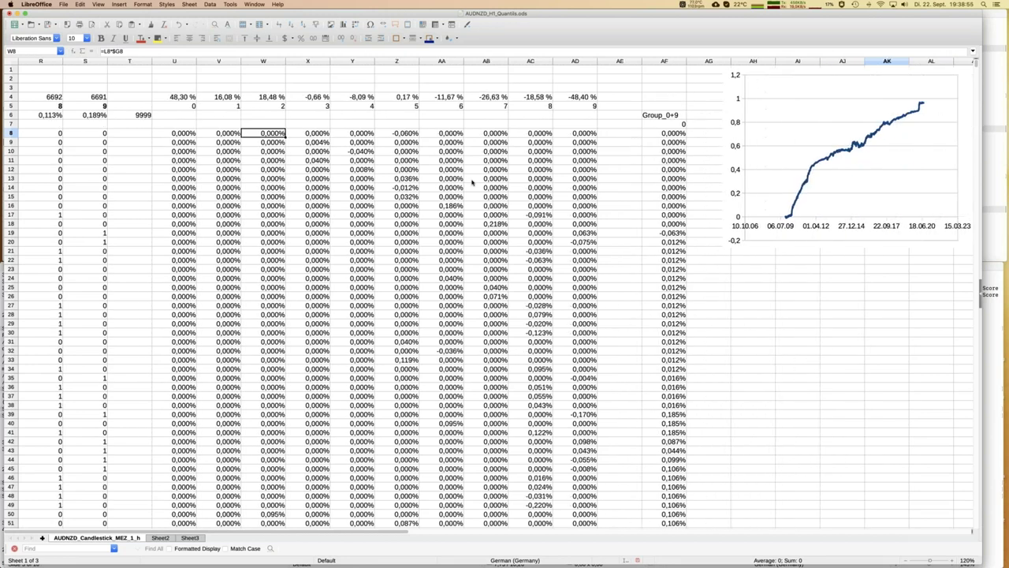
# Step: Examine the quantile return formula in U8 and the return cells around it as far as Y10
pyautogui.press('Left')
pyautogui.press('Left')
pyautogui.press('Left')
pyautogui.press('Left')
pyautogui.press('Left')
pyautogui.press('Left')
pyautogui.press('Left')
pyautogui.press('Left')
pyautogui.press('Left')
pyautogui.press('Left')
pyautogui.press('Left')
pyautogui.press('Left')
pyautogui.press('Left')
pyautogui.press('Left')
pyautogui.press('Left')
pyautogui.press('Left')
pyautogui.press('Left')
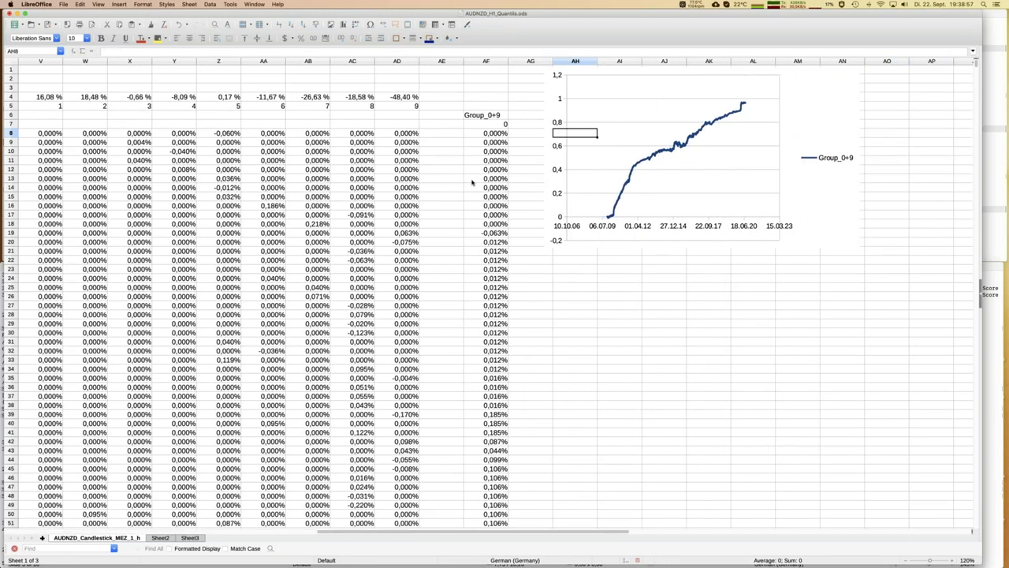
pyautogui.press('Left')
pyautogui.press('Left')
pyautogui.press('Left')
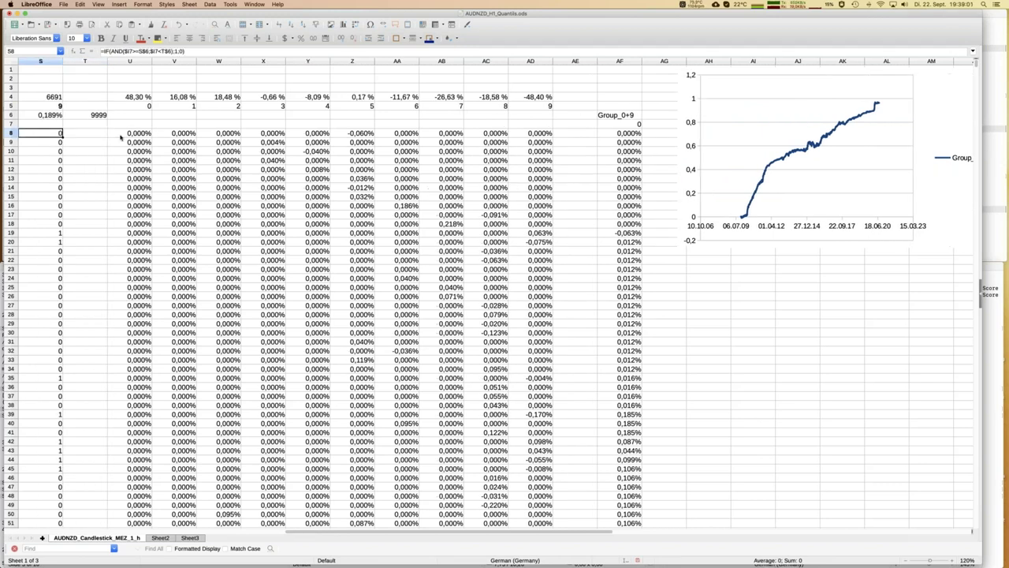
pyautogui.click(133, 137)
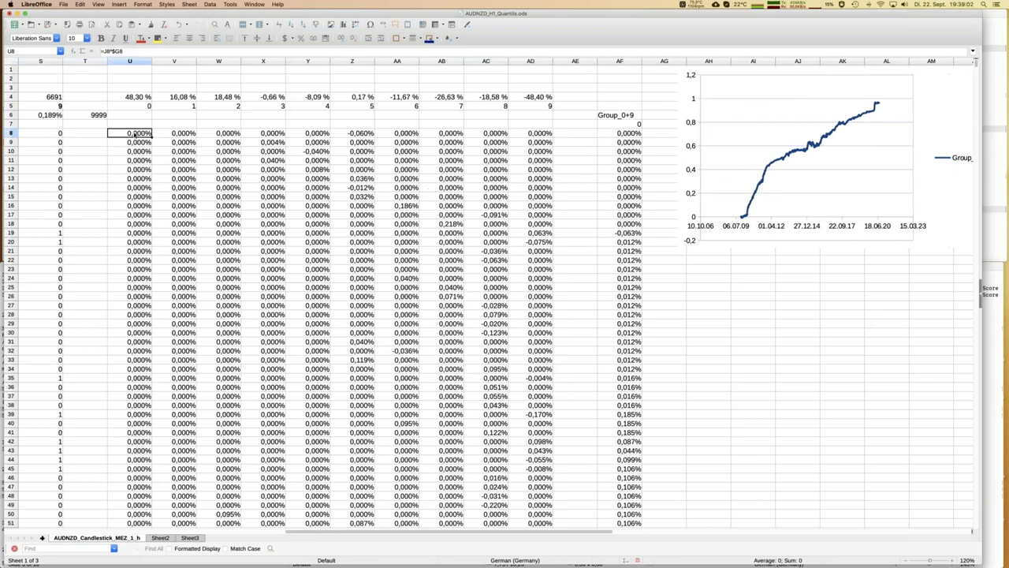
pyautogui.click(126, 50)
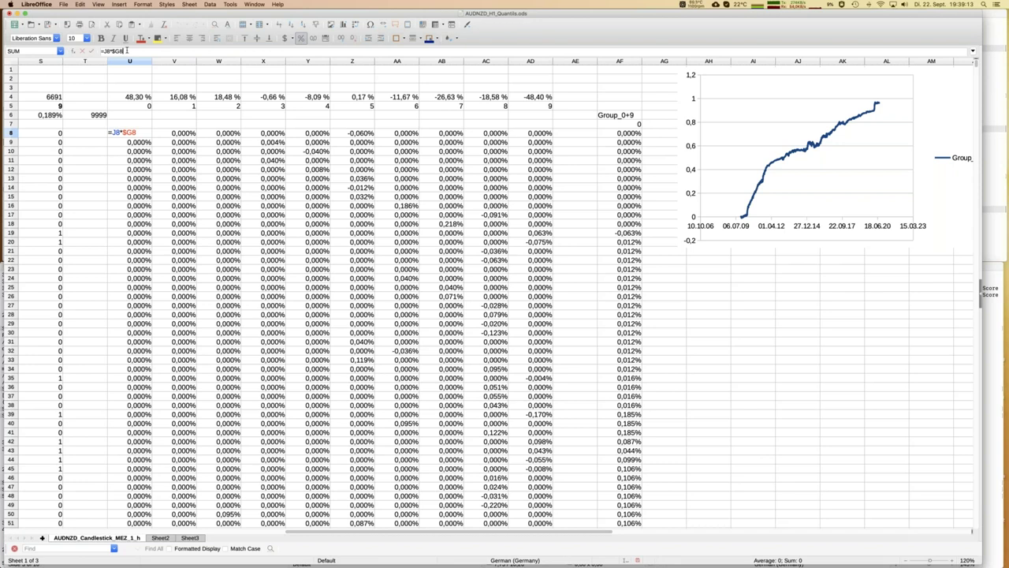
pyautogui.press('Return')
pyautogui.press('Down')
pyautogui.press('Down')
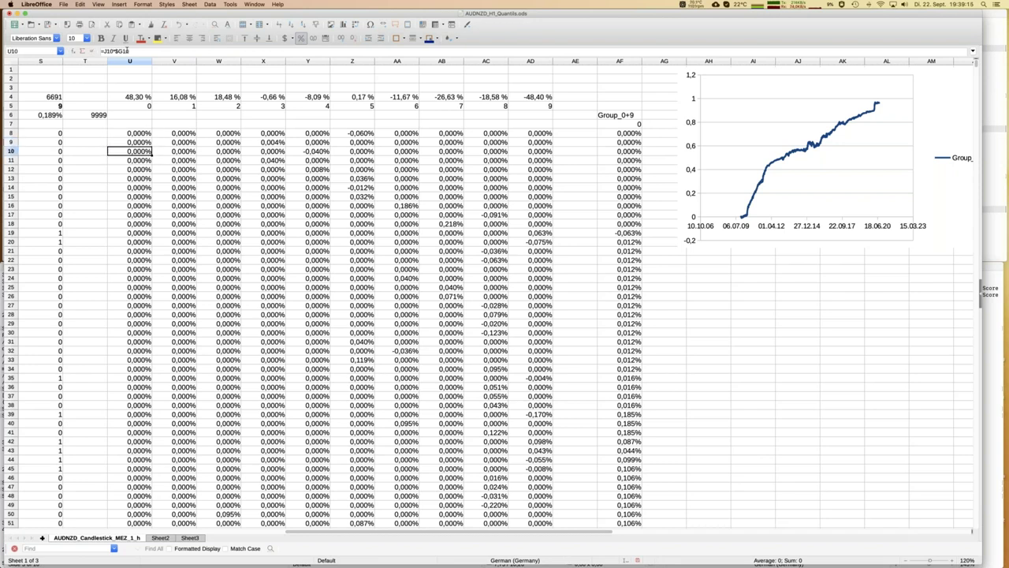
pyautogui.press('Right')
pyautogui.press('Right')
pyautogui.press('Right')
pyautogui.press('Up')
pyautogui.press('Right')
pyautogui.press('Down')
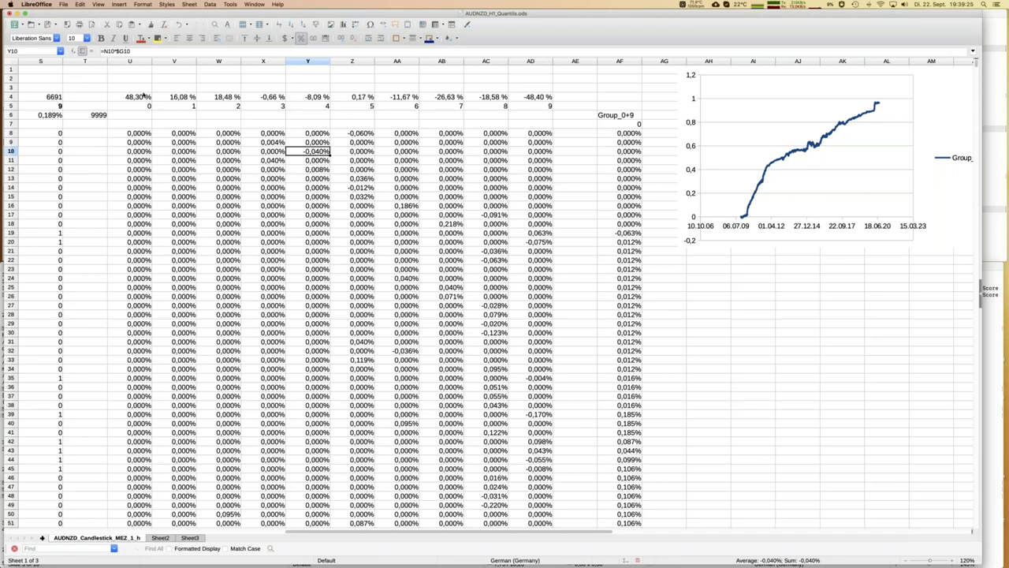
# Step: Inspect the summed range in the first quantile's total return formula in U4
pyautogui.click(145, 100)
pyautogui.click(161, 52)
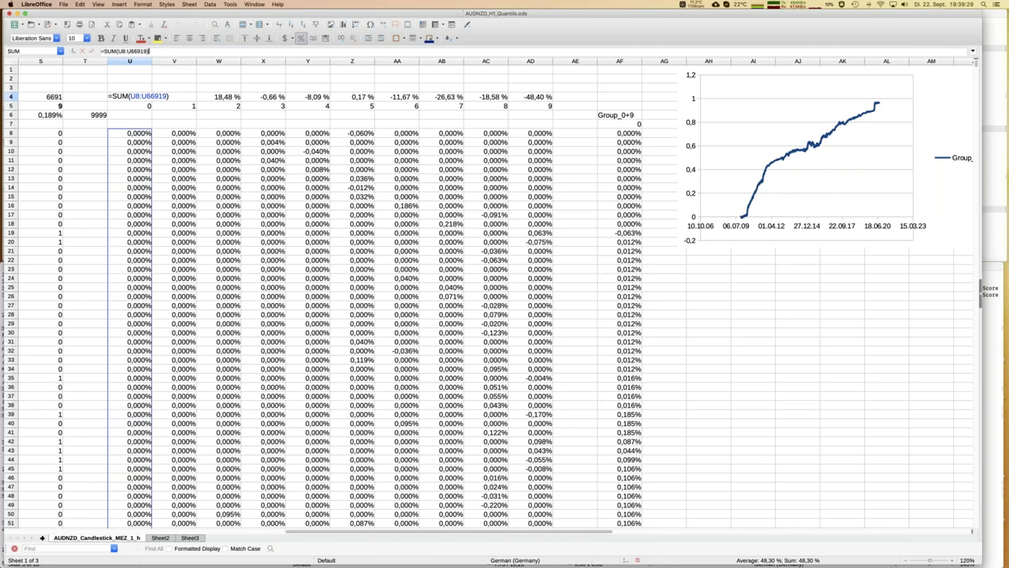
pyautogui.press('Return')
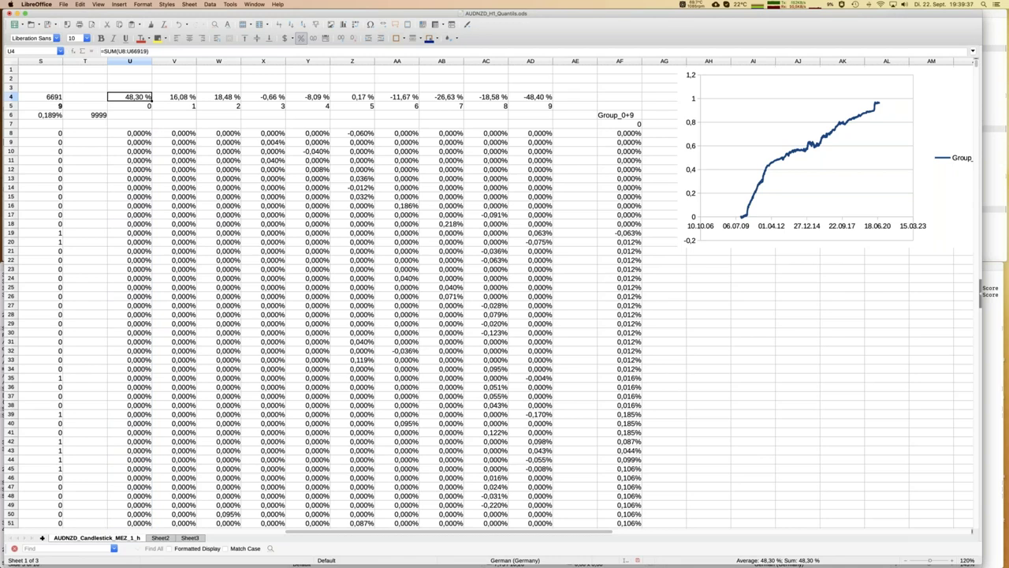
# Step: Preview the quantile return totals in U4:AD4 as a normal column chart without keeping the chart
pyautogui.keyDown('shift'); pyautogui.click(552, 97); pyautogui.keyUp('shift')
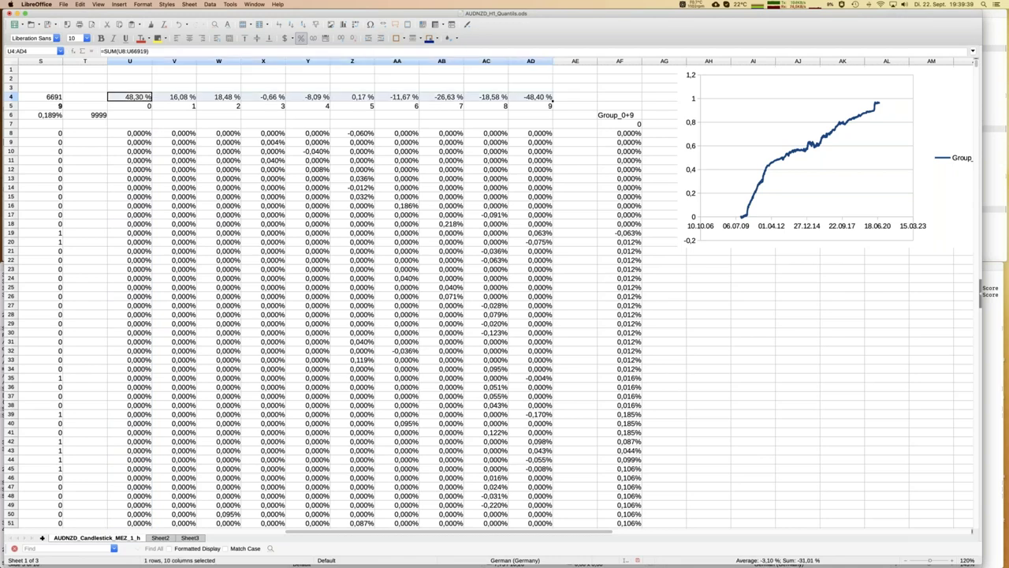
pyautogui.click(345, 25)
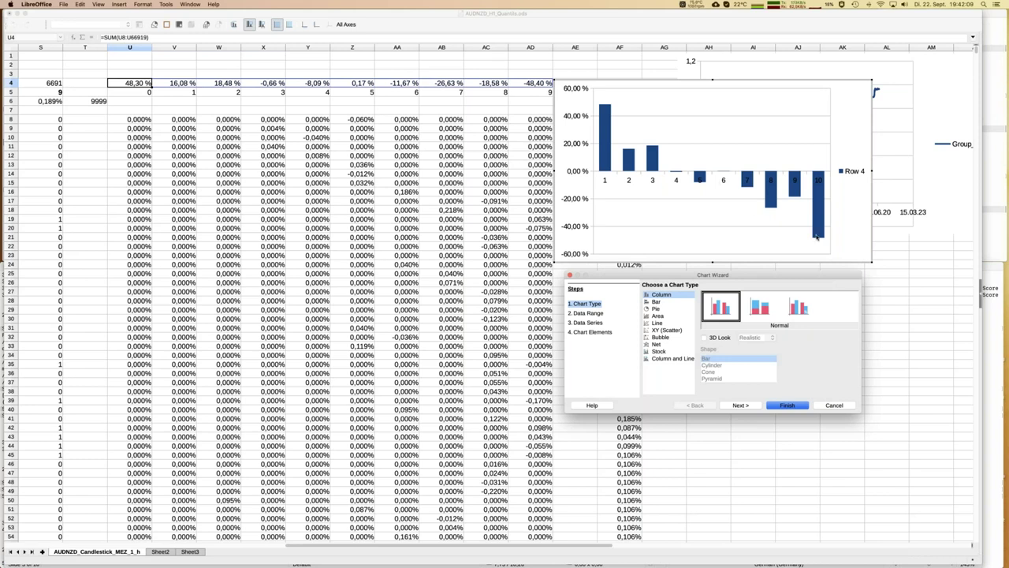
pyautogui.click(834, 406)
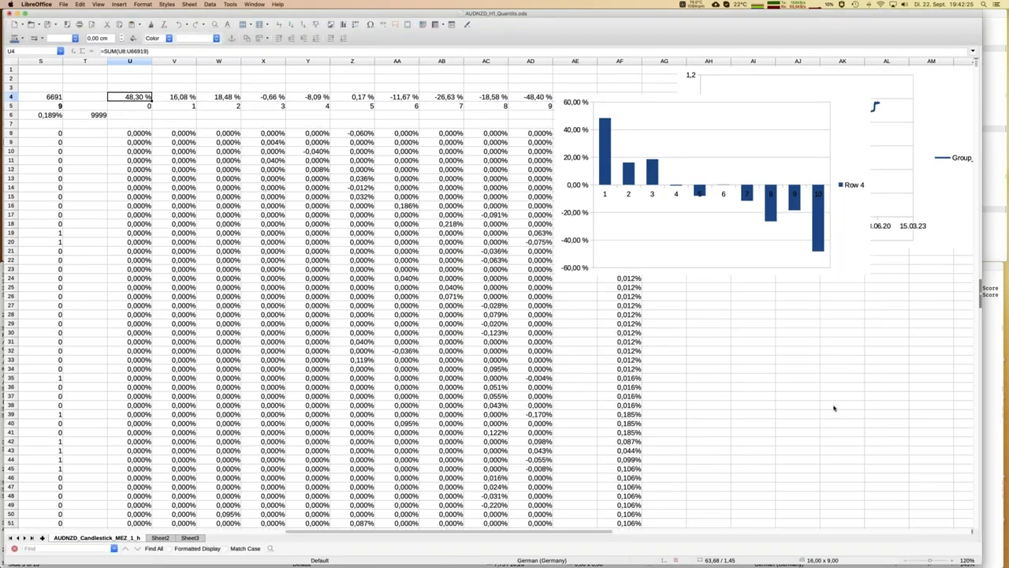
# Step: Bring the full Group_0+9 equity curve chart beside the quantile return columns into view
pyautogui.click(419, 277)
pyautogui.press('Right')
pyautogui.press('Right')
pyautogui.press('Right')
pyautogui.press('Right')
pyautogui.press('Right')
pyautogui.press('Right')
pyautogui.press('Right')
pyautogui.press('Right')
pyautogui.press('Right')
pyautogui.press('Right')
pyautogui.press('Right')
pyautogui.press('Right')
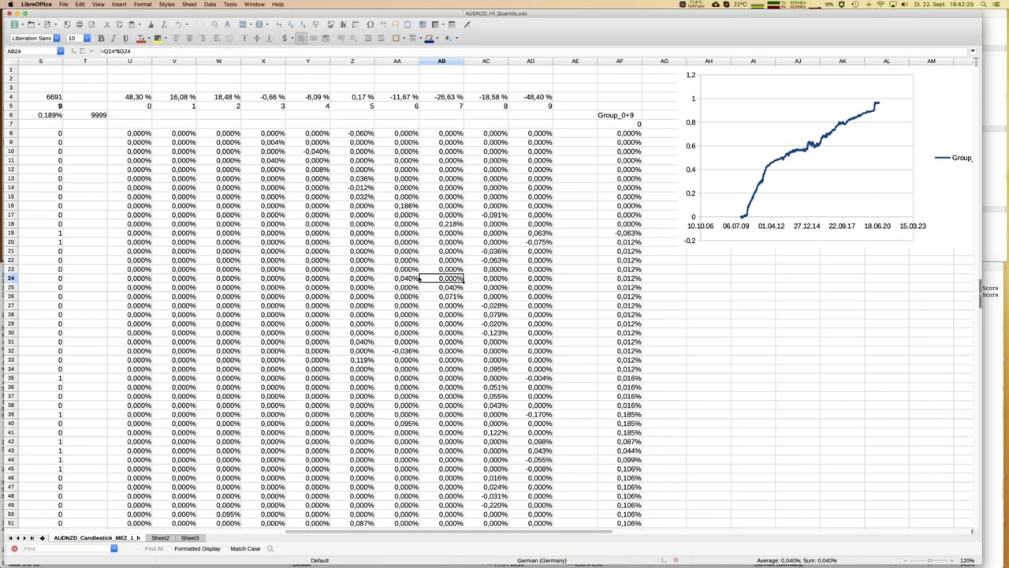
pyautogui.press('Right')
pyautogui.press('Right')
pyautogui.press('Right')
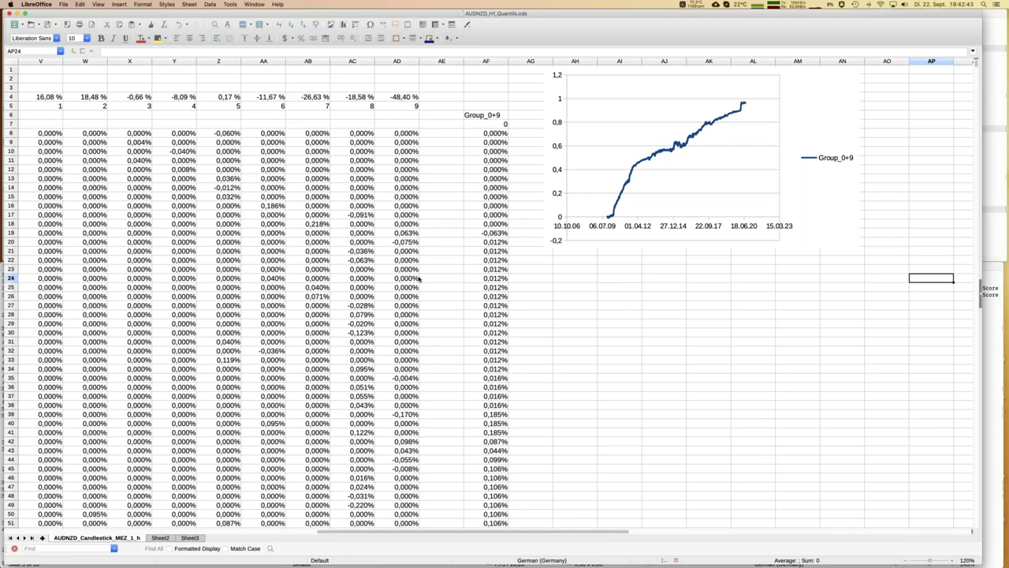
# Step: Inspect the Group_0+9 heading in AF6 and the row 19 quantile return formulas in AD19 and AC19
pyautogui.click(481, 118)
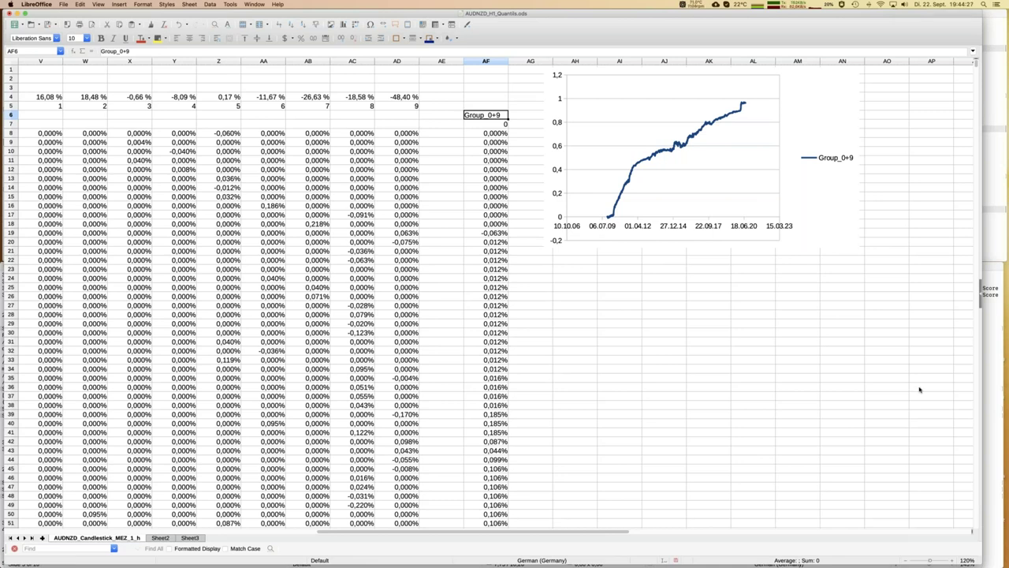
pyautogui.click(423, 235)
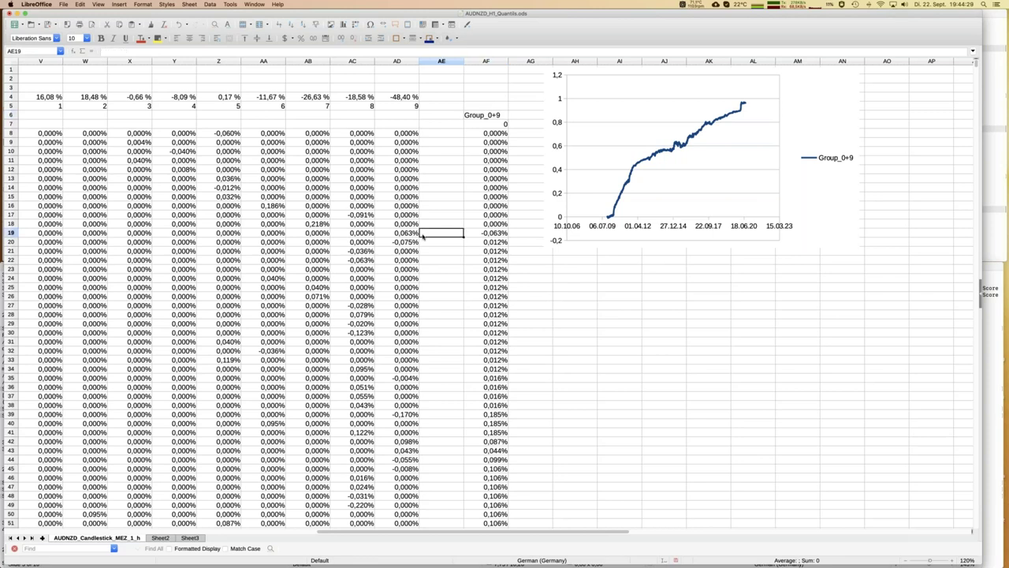
pyautogui.press('Left')
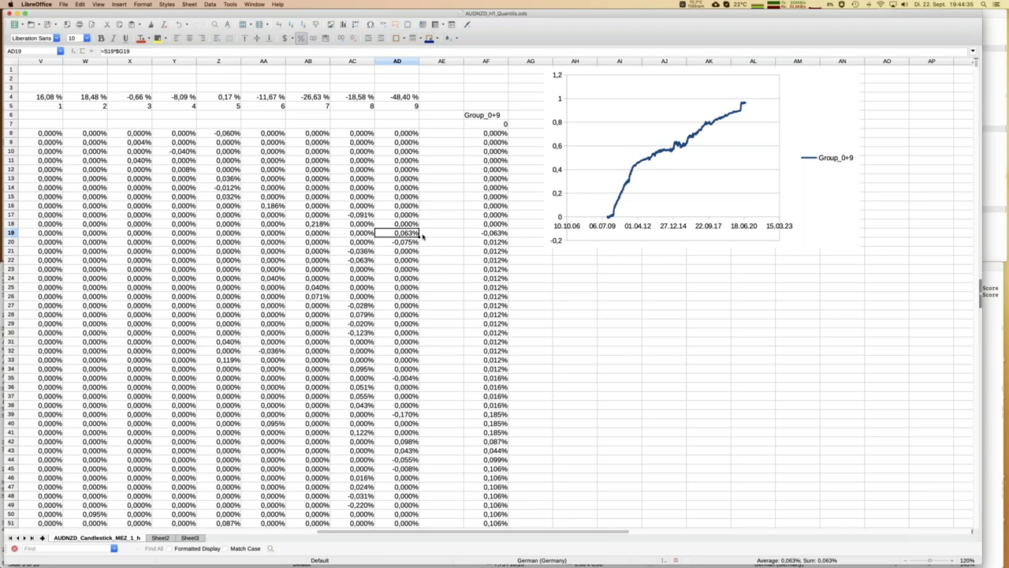
pyautogui.press('Left')
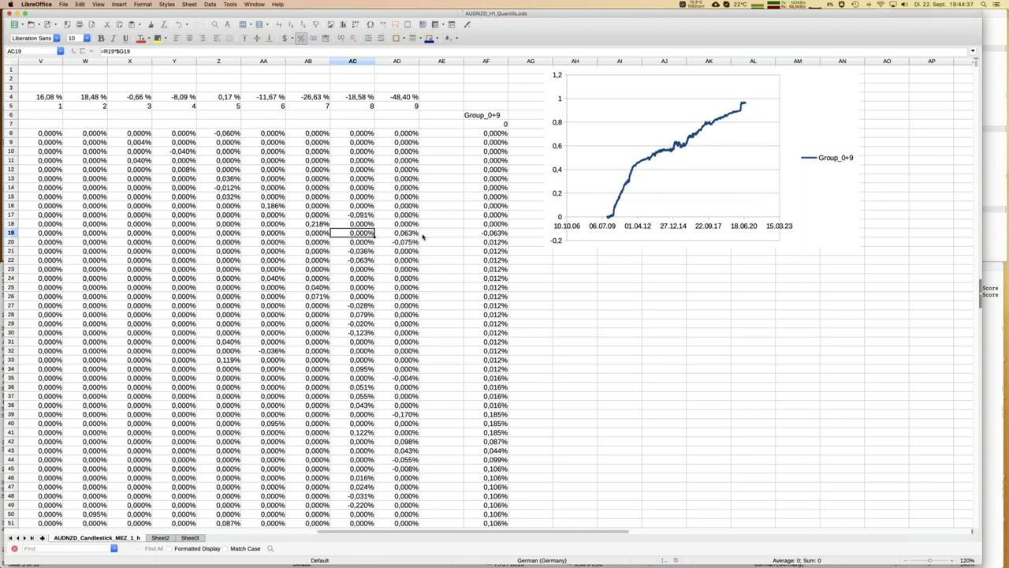
# Step: Set the EMA period in H5 to 32
pyautogui.hotkey('ctrl', 'Left')
pyautogui.hotkey('ctrl', 'Left')
pyautogui.hotkey('ctrl', 'Left')
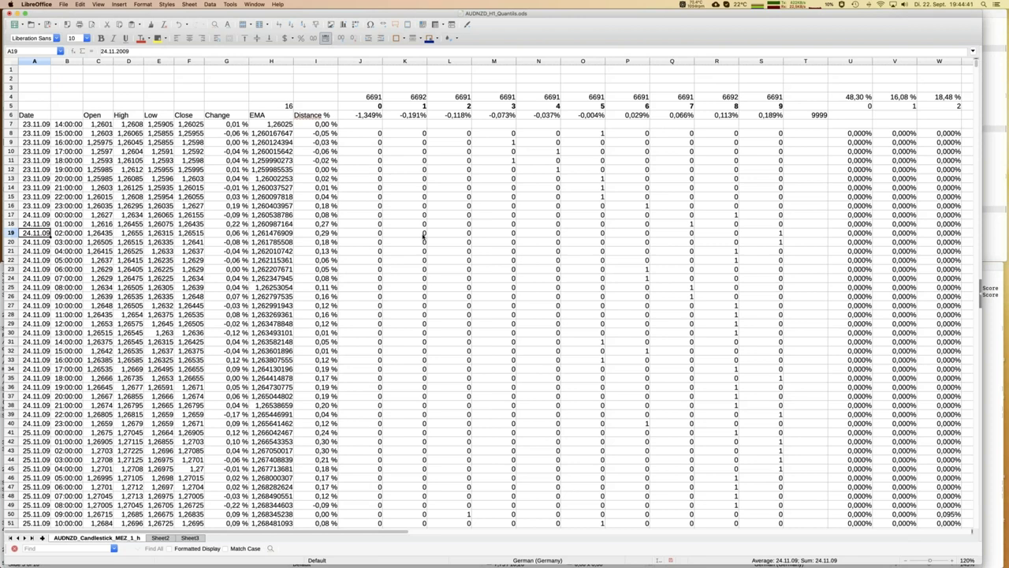
pyautogui.click(278, 106)
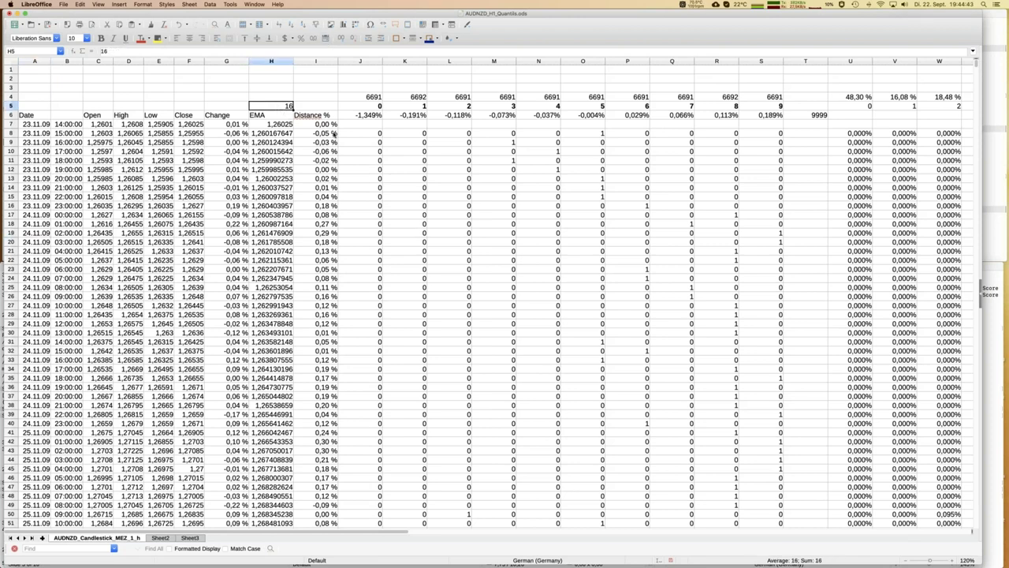
pyautogui.write('32')
pyautogui.press('Return')
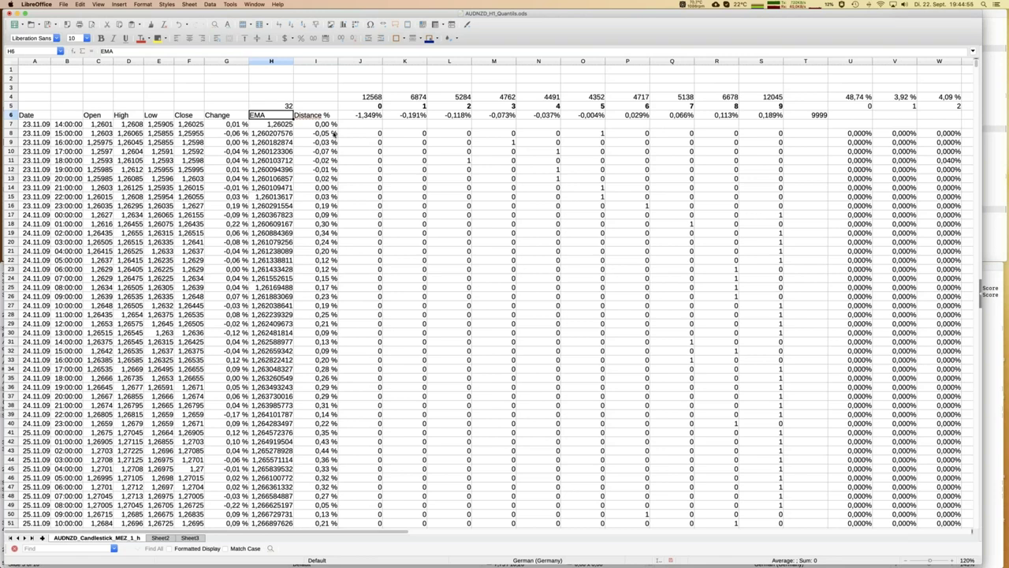
# Step: Check the quantile counts in J4:S4 and the first quantile's threshold reference in J6
pyautogui.click(374, 98)
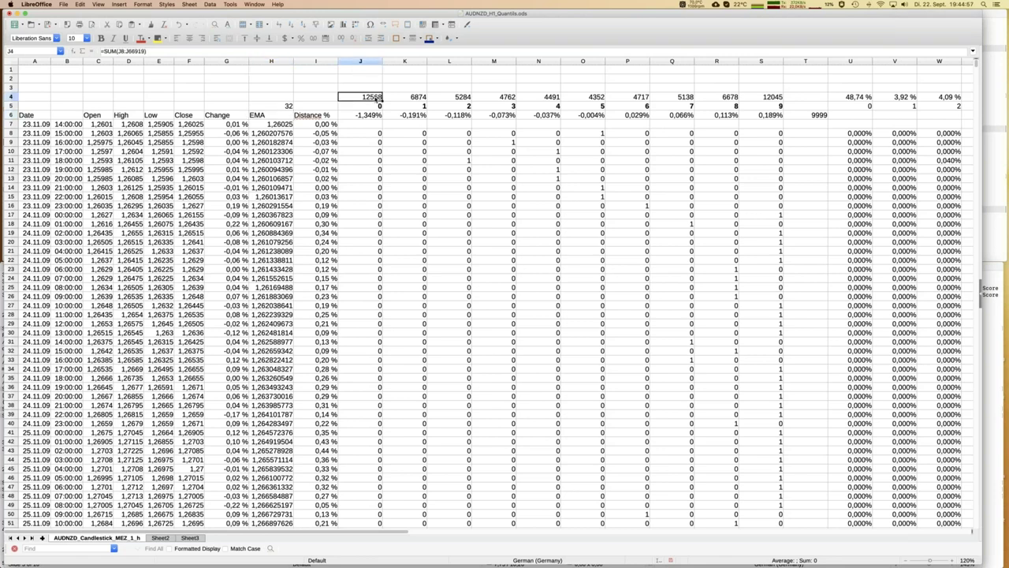
pyautogui.moveTo(375, 98); pyautogui.dragTo(782, 100)
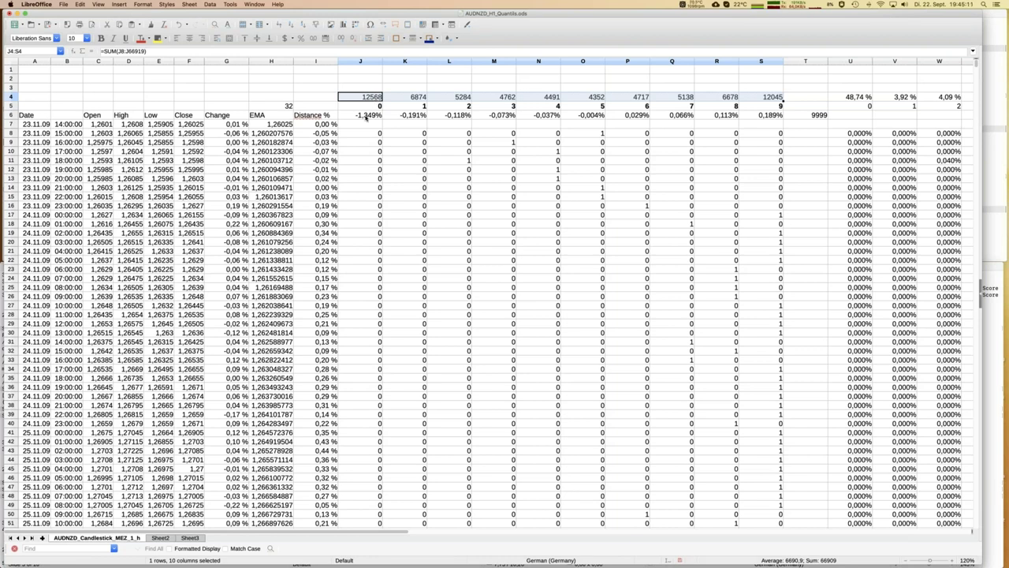
pyautogui.click(366, 116)
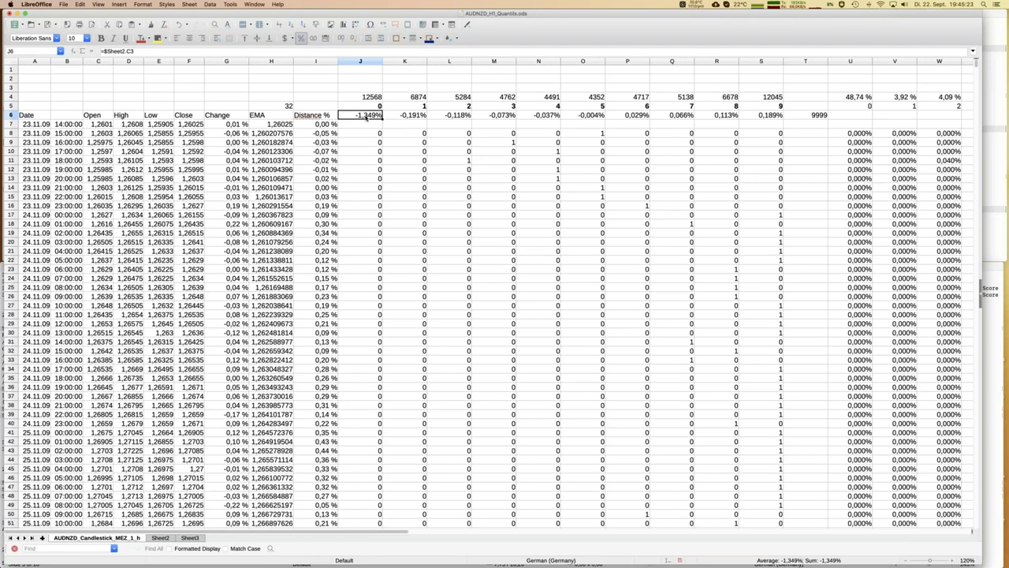
# Step: Copy the Distance % values in I7:I66919 and paste them into Sheet2 from A1 as text, numbers and dates only, without formulas
pyautogui.click(328, 125)
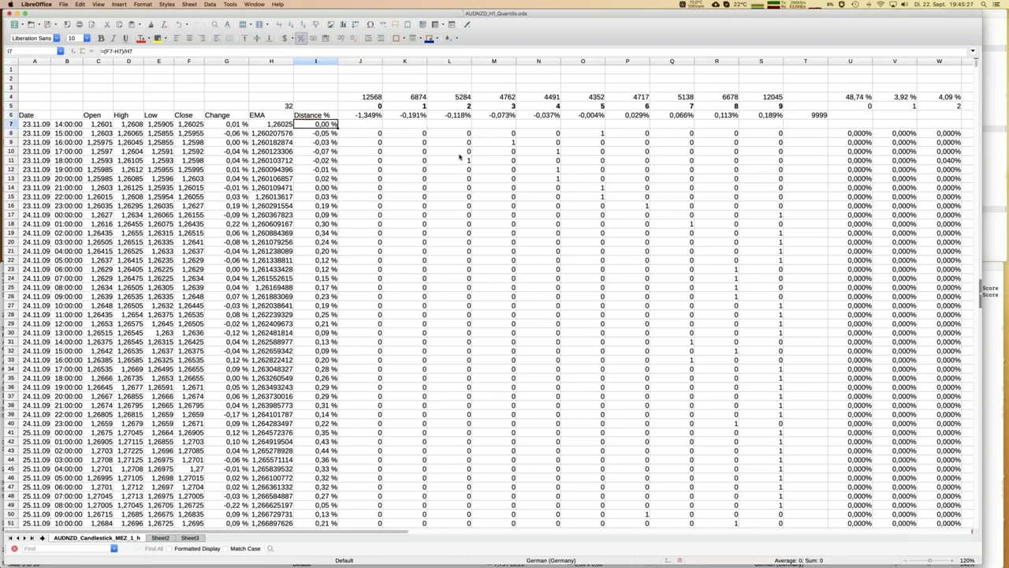
pyautogui.hotkey('ctrl', 'shift', 'Down')
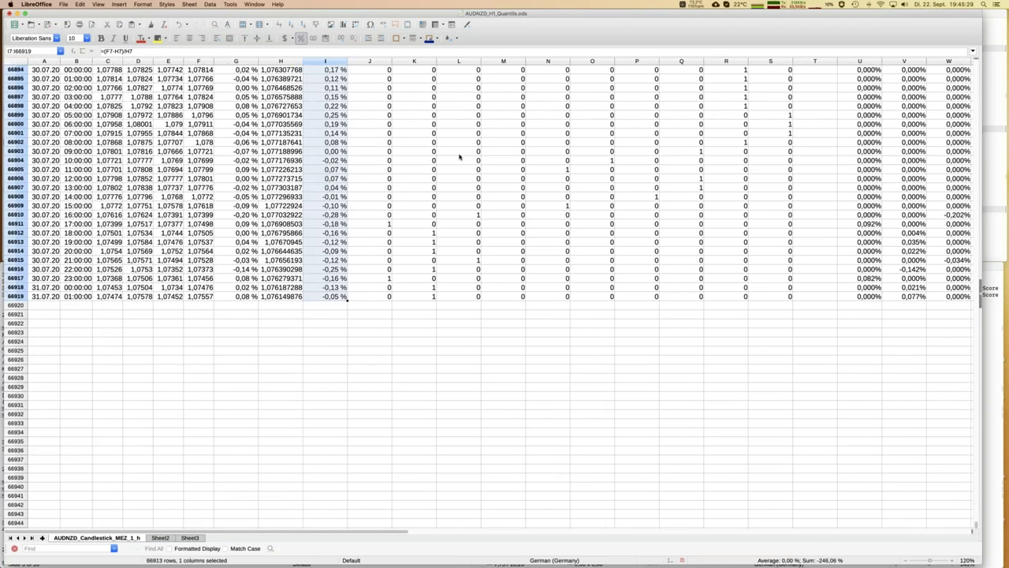
pyautogui.press('super+c')
pyautogui.click(160, 538)
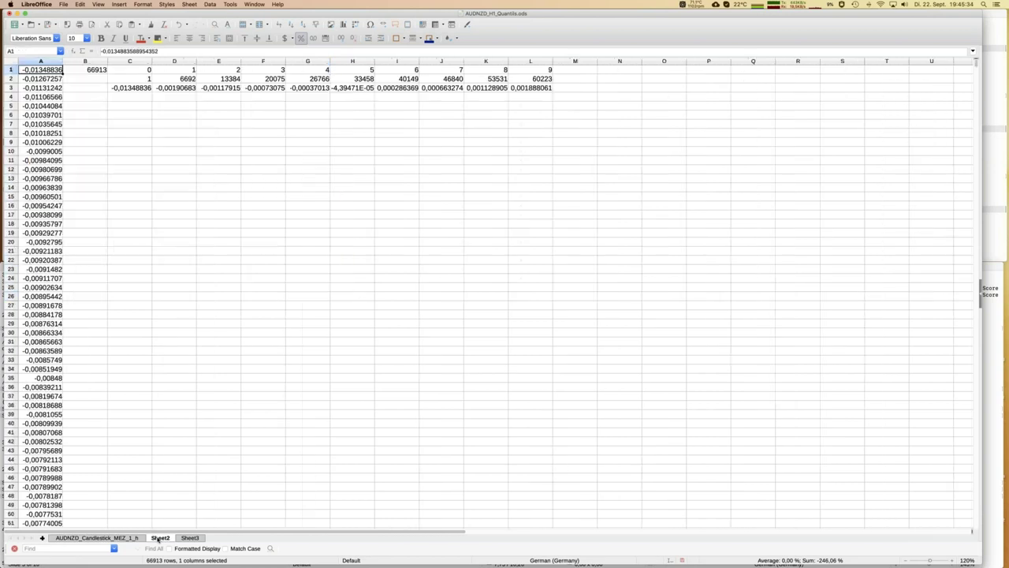
pyautogui.click(32, 134)
pyautogui.press('super+Up')
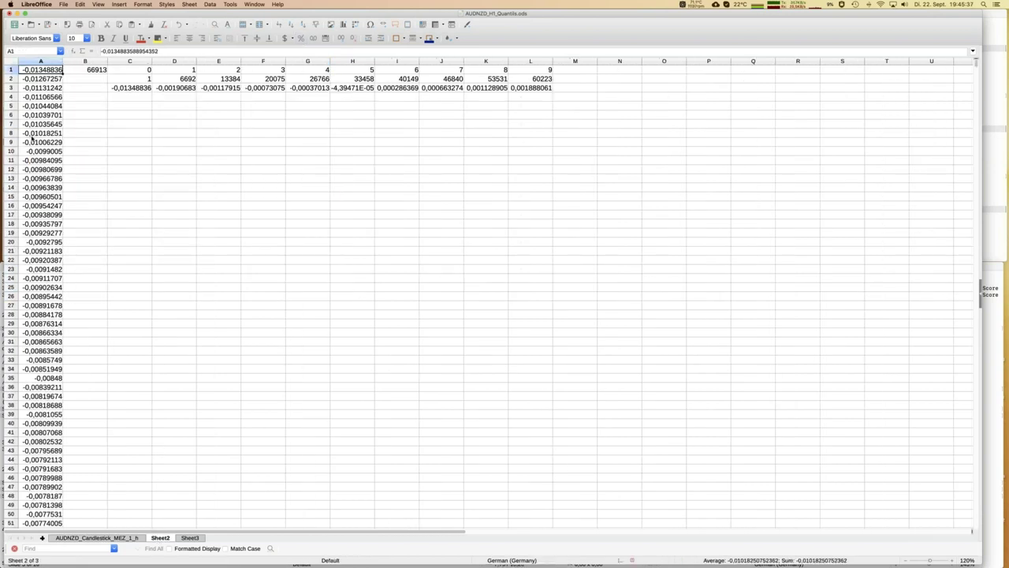
pyautogui.press('super+shift+v')
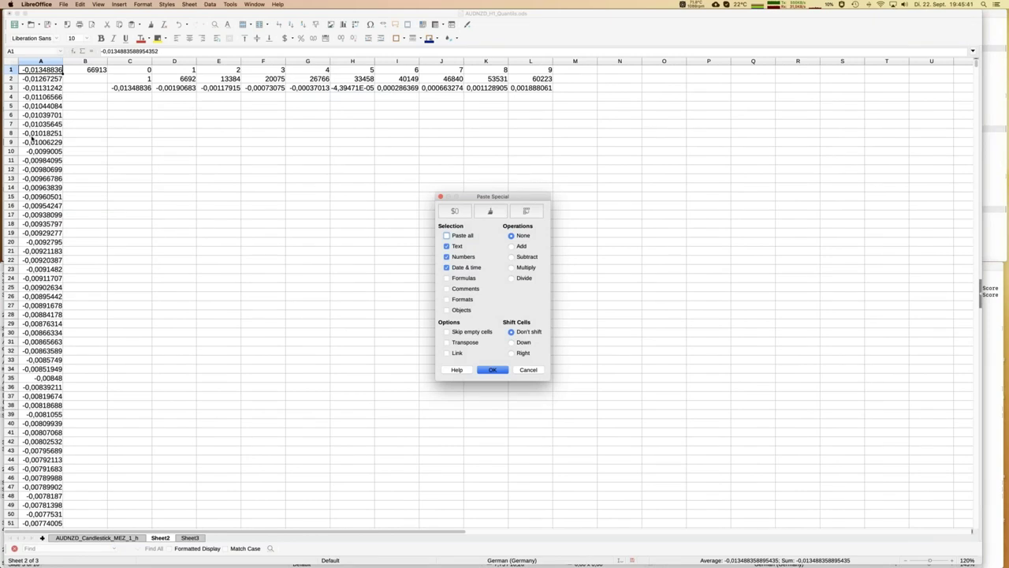
pyautogui.press('Return')
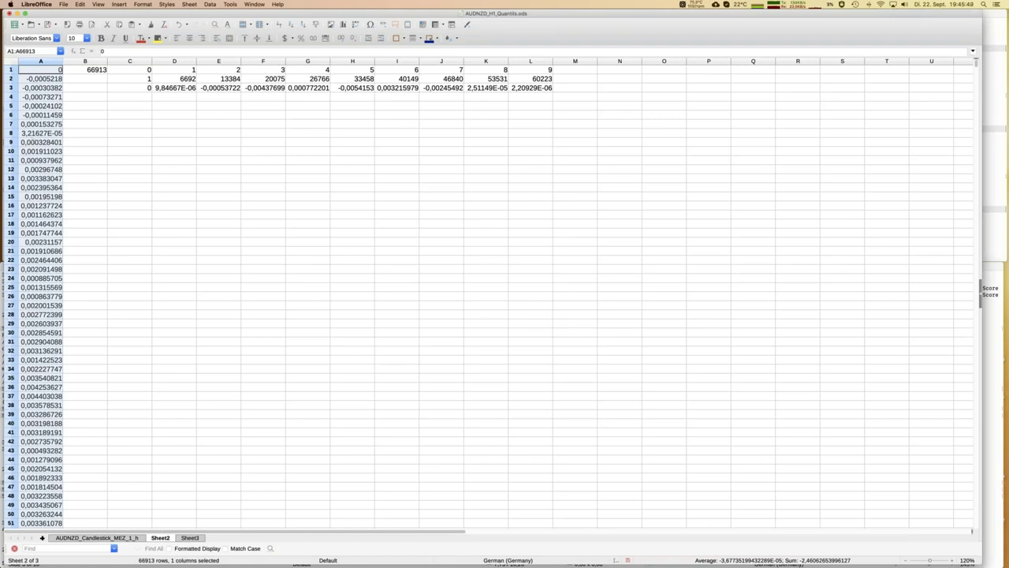
# Step: Sort the pasted distances in Sheet2 A1:A66913 in ascending order, limited to the current selection
pyautogui.click(209, 5)
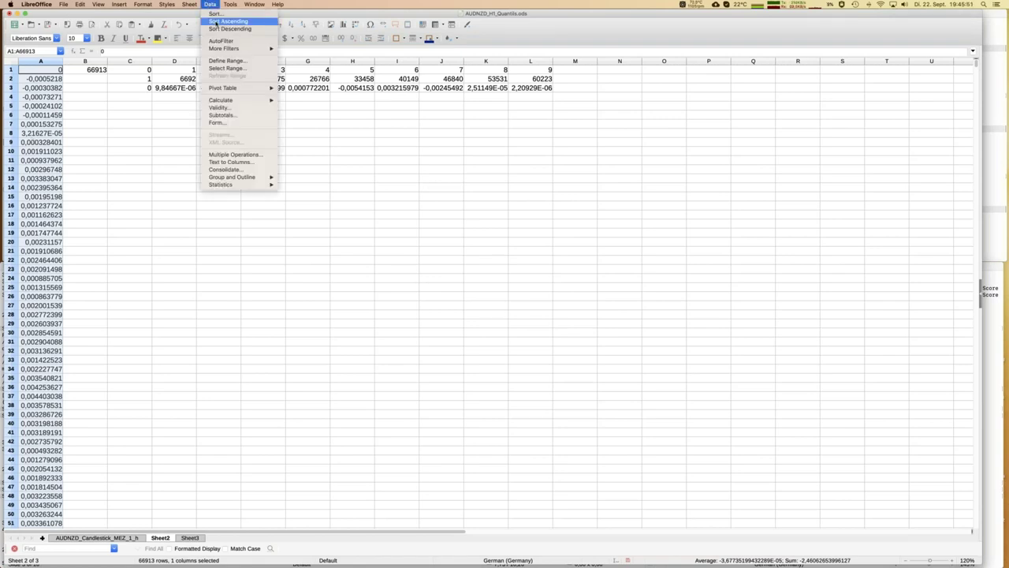
pyautogui.click(216, 22)
pyautogui.click(484, 292)
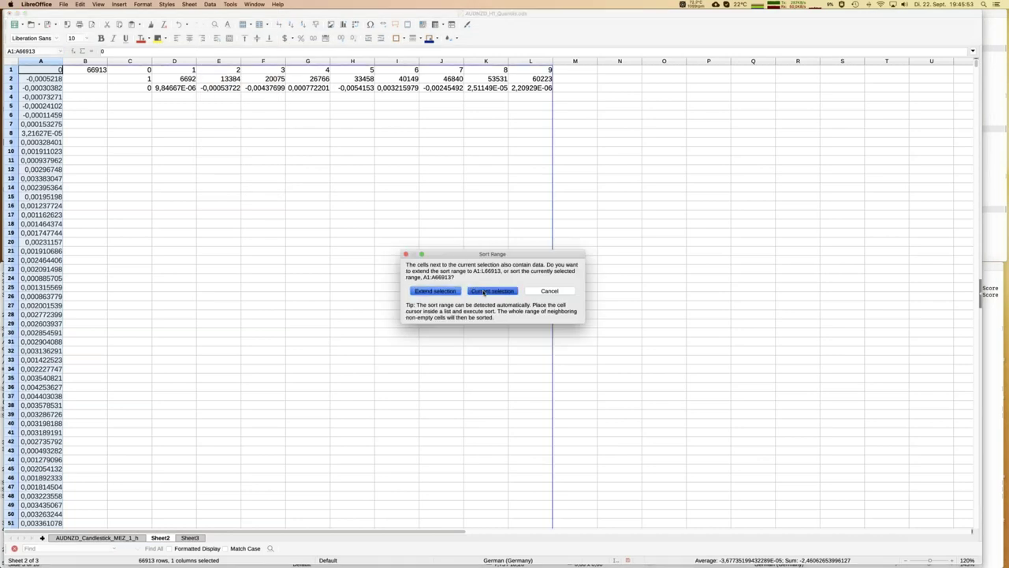
pyautogui.click(90, 169)
# Step: Examine the sorted distances in column A, the count formula in B1 and the first quantile's threshold formula in C3
pyautogui.click(38, 61)
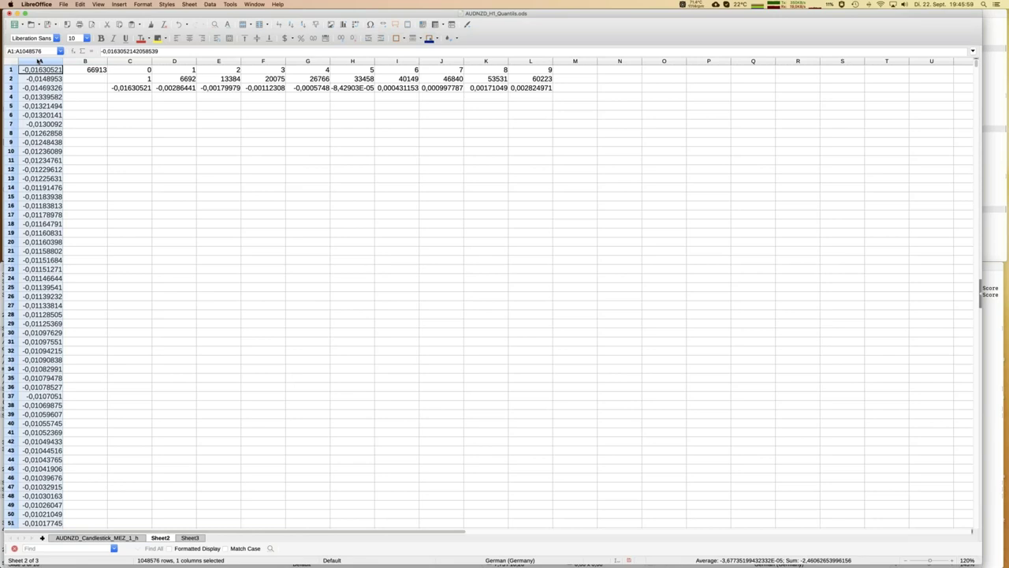
pyautogui.click(52, 115)
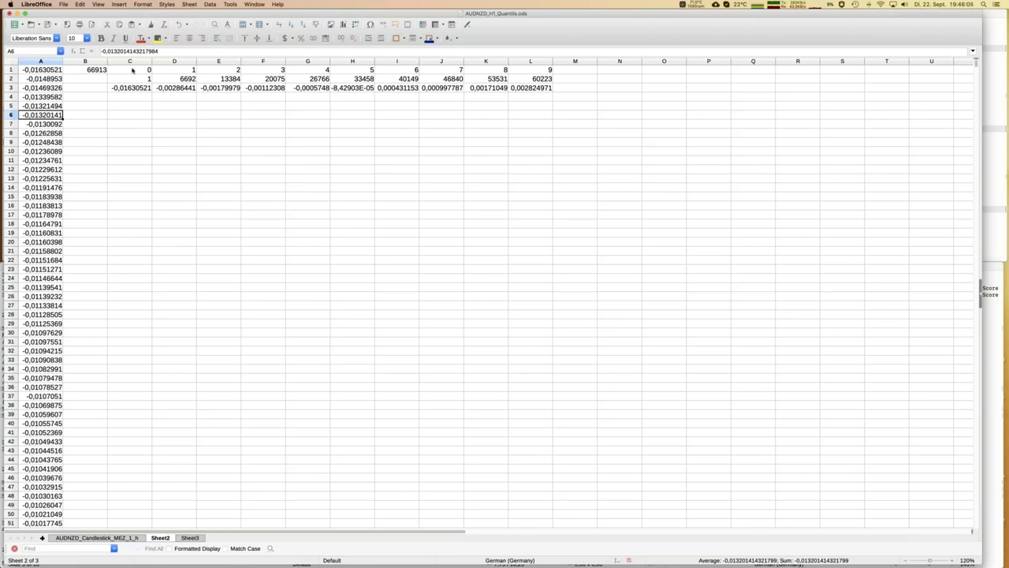
pyautogui.click(132, 70)
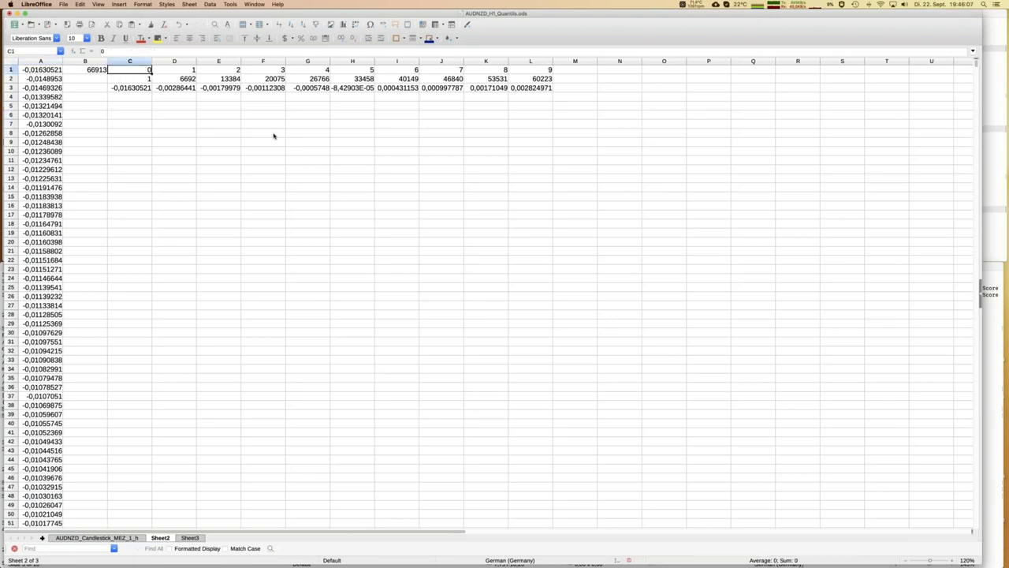
pyautogui.press('Home')
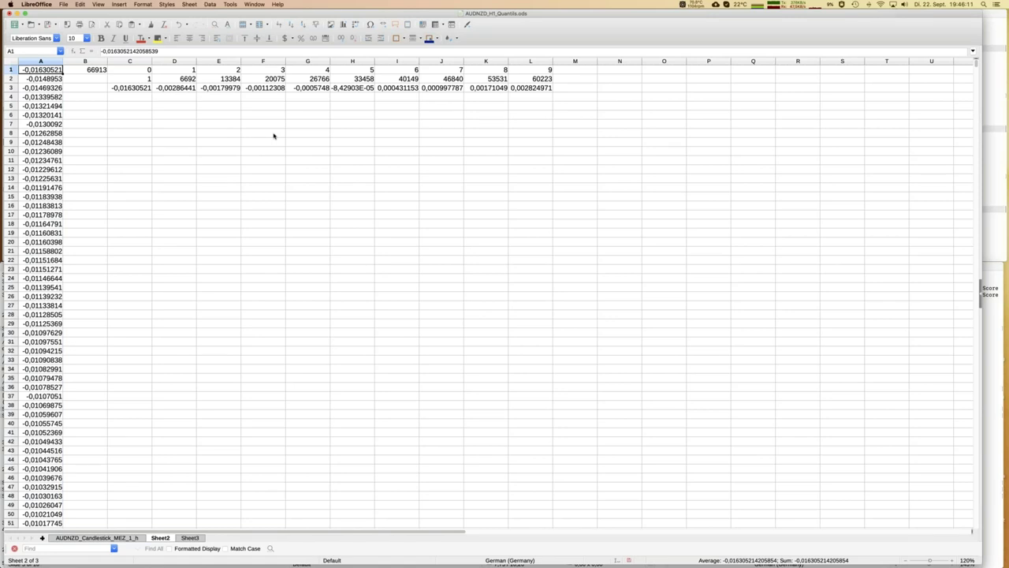
pyautogui.press('Right')
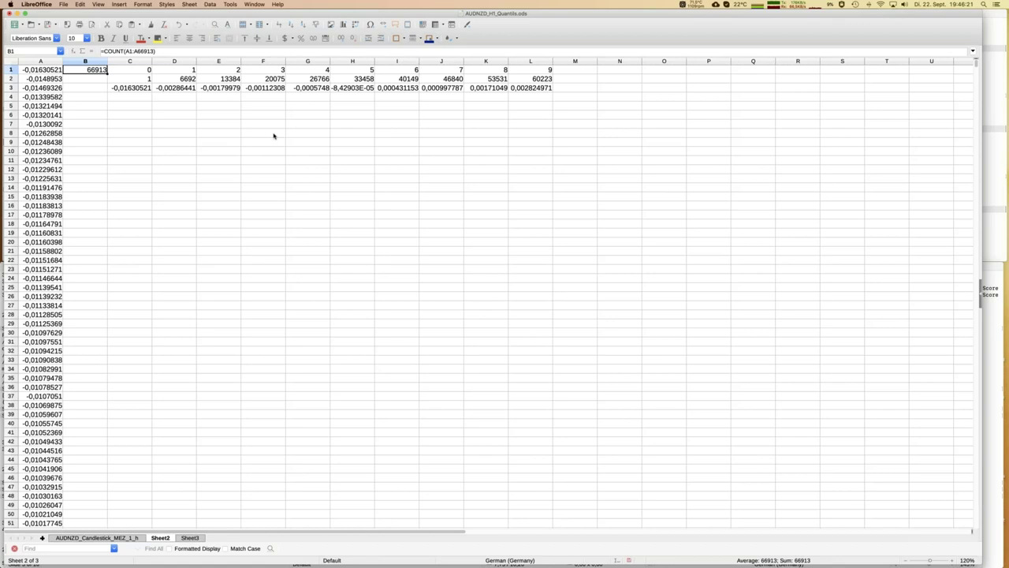
pyautogui.press('Right')
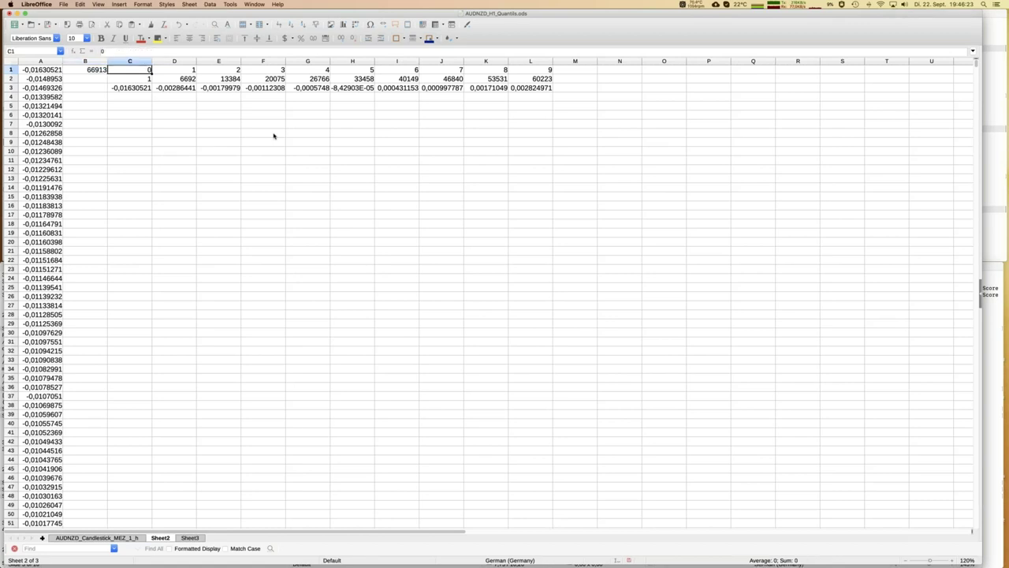
pyautogui.press('Down')
pyautogui.press('Down')
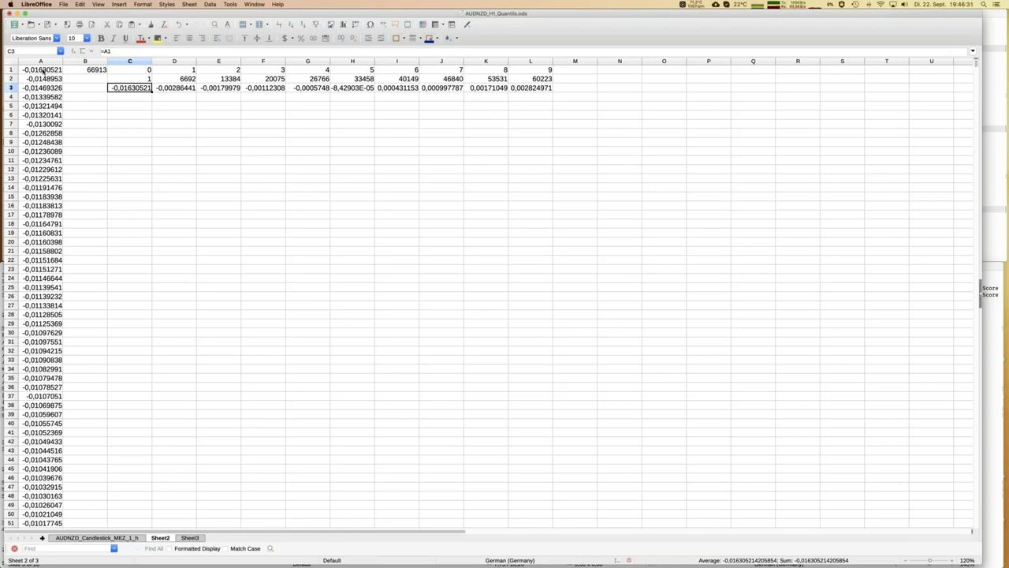
# Step: Inspect the column A reference in quantile 1's threshold formula in D3, leaving it unchanged
pyautogui.click(184, 80)
pyautogui.click(183, 88)
pyautogui.click(132, 51)
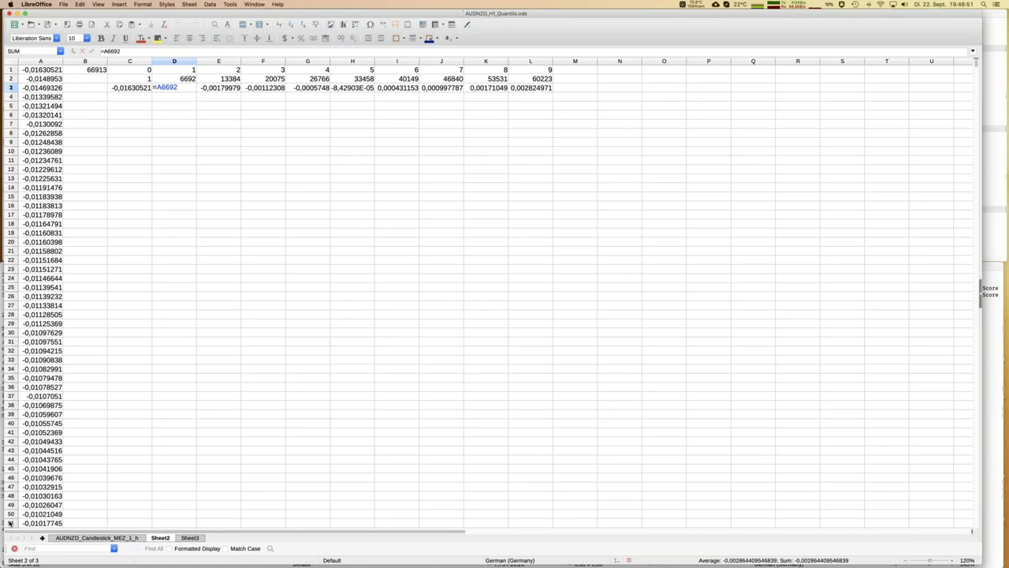
pyautogui.press('Return')
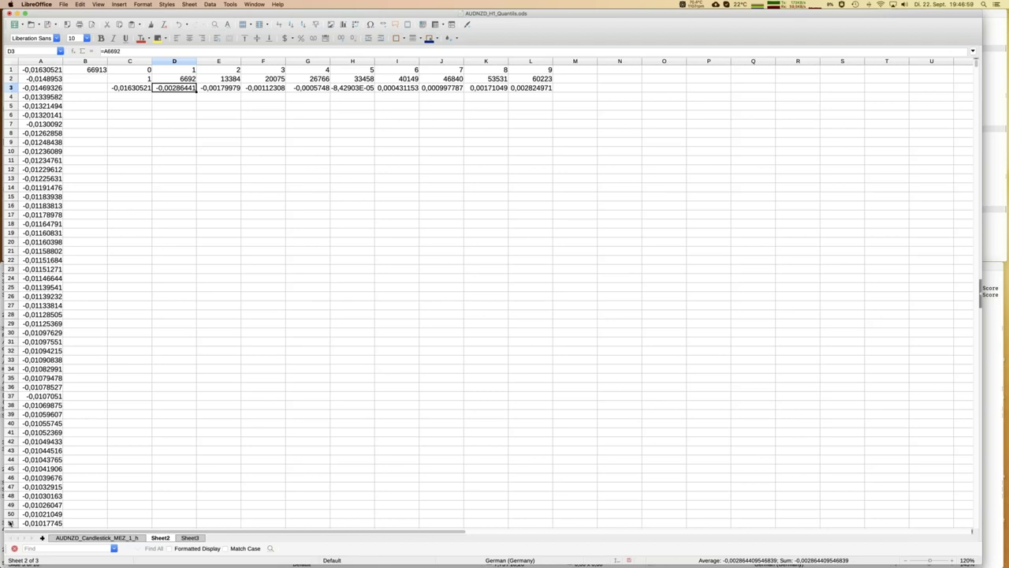
# Step: Review the remaining quantile threshold formulas along row 3 from E3 through L3
pyautogui.press('Up')
pyautogui.press('Right')
pyautogui.press('Down')
pyautogui.press('Right')
pyautogui.press('Right')
pyautogui.press('Right')
pyautogui.press('Right')
pyautogui.press('Right')
pyautogui.press('Right')
pyautogui.press('Right')
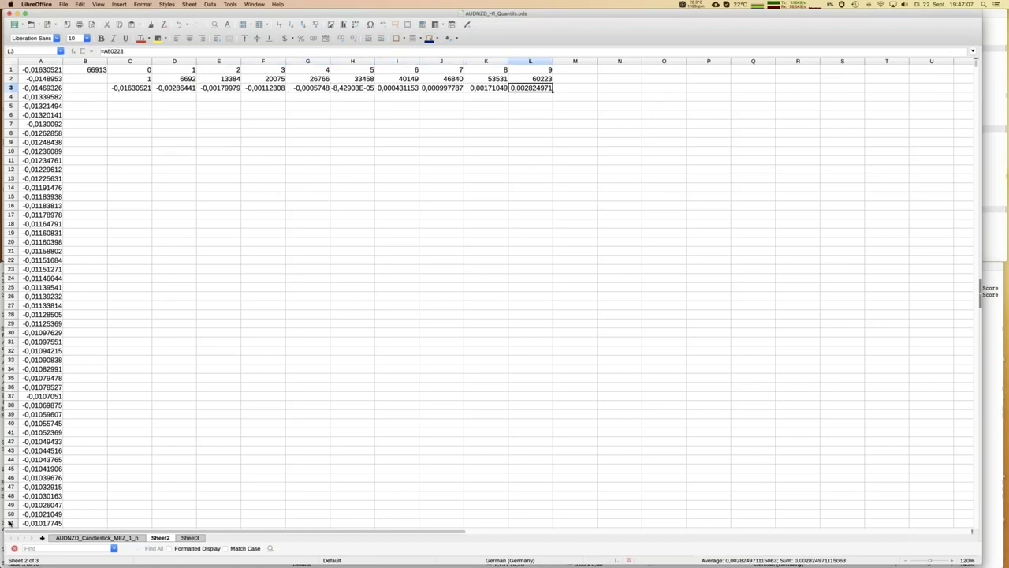
# Step: Return to the AUDNZD_Candlestick_MEZ_1_h sheet and check the recalculated quantile counts in J4:S4
pyautogui.click(128, 538)
pyautogui.click(292, 270)
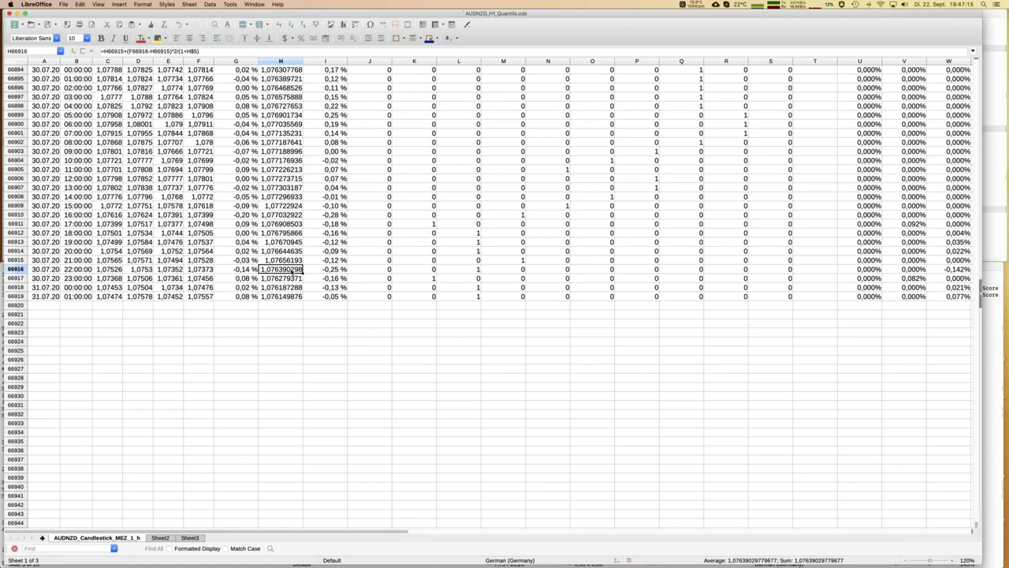
pyautogui.hotkey('ctrl', 'Up')
pyautogui.press('Down')
pyautogui.press('Right')
pyautogui.press('Right')
pyautogui.press('Up')
pyautogui.press('Up')
pyautogui.hotkey('shift', 'Right')
pyautogui.hotkey('shift', 'Right')
pyautogui.hotkey('shift', 'Right')
pyautogui.hotkey('shift', 'Right')
pyautogui.hotkey('shift', 'Right')
pyautogui.hotkey('shift', 'Right')
pyautogui.hotkey('shift', 'Right')
pyautogui.hotkey('shift', 'Right')
pyautogui.hotkey('shift', 'Right')
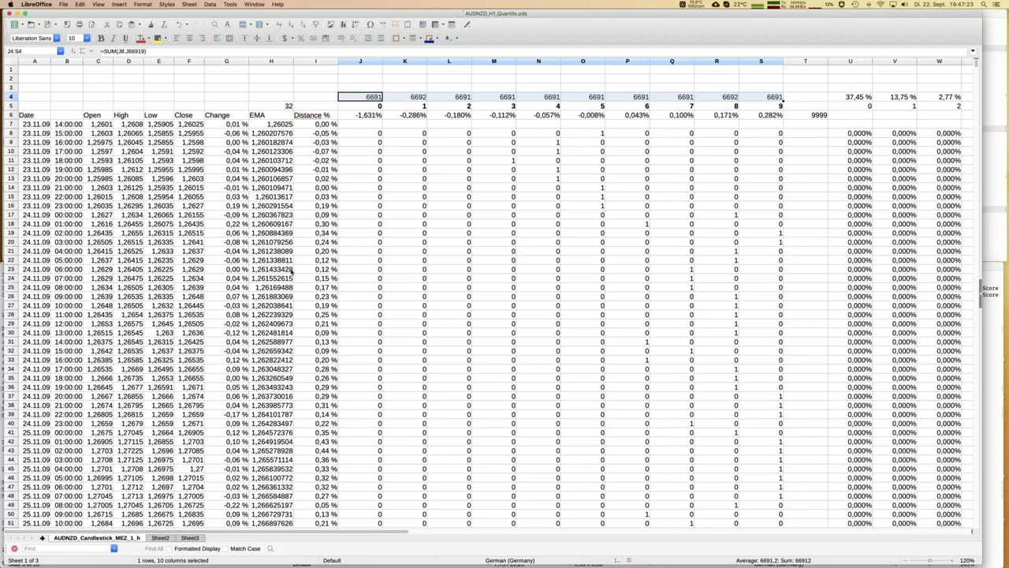
# Step: Review the quantile flag formula in J9 and the per-quantile return columns U through AD in row 9
pyautogui.click(372, 142)
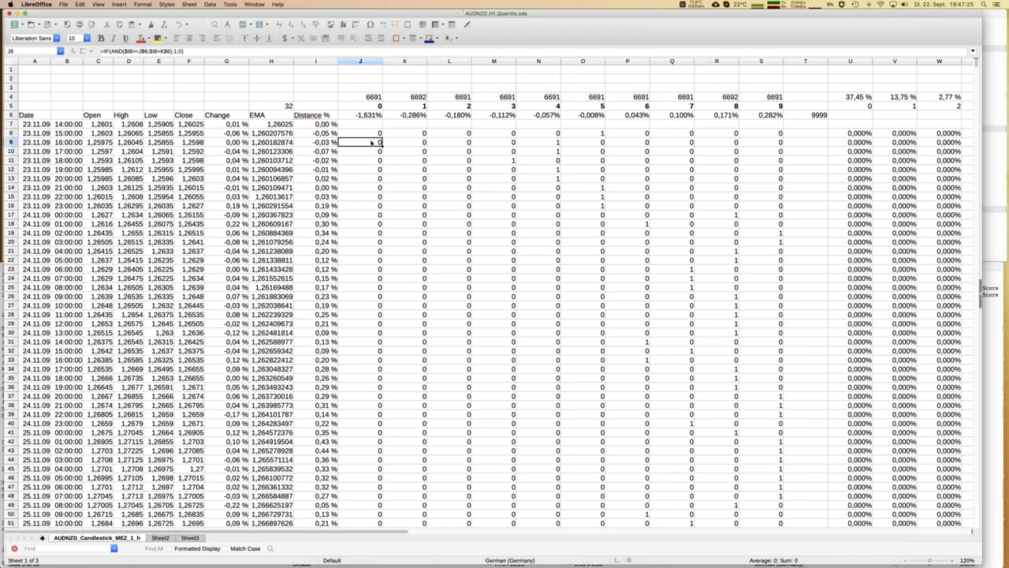
pyautogui.hotkey('ctrl', 'Right')
pyautogui.hotkey('ctrl', 'Right')
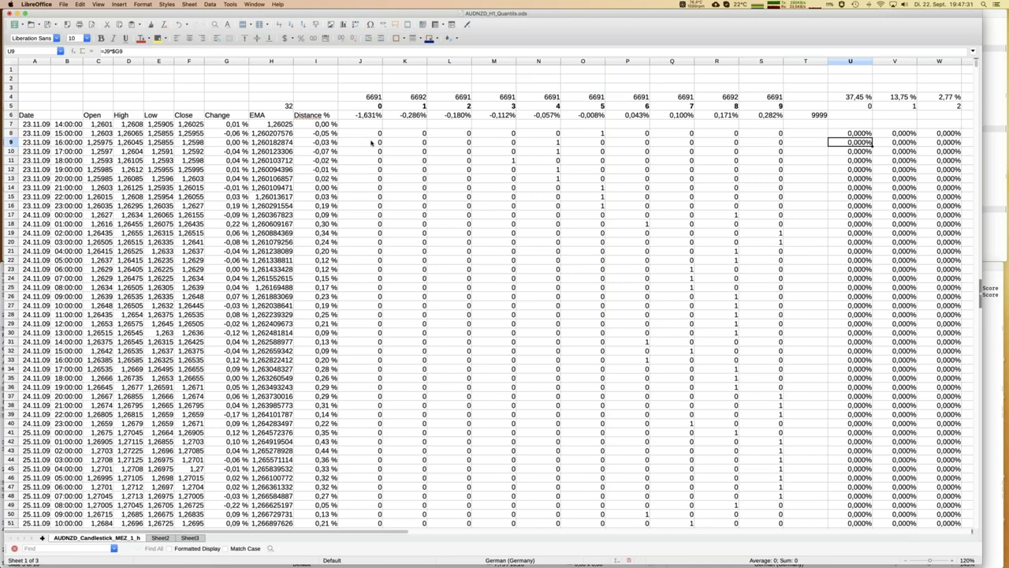
pyautogui.hotkey('ctrl', 'Right')
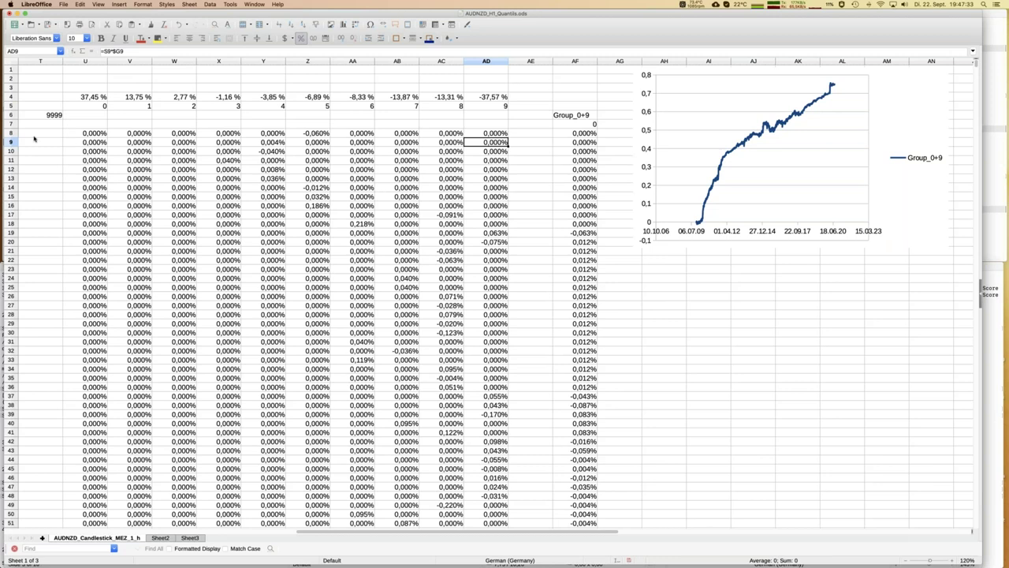
# Step: Preview a column chart of the summed quantile returns in U4:AD4 and discard it
pyautogui.click(94, 96)
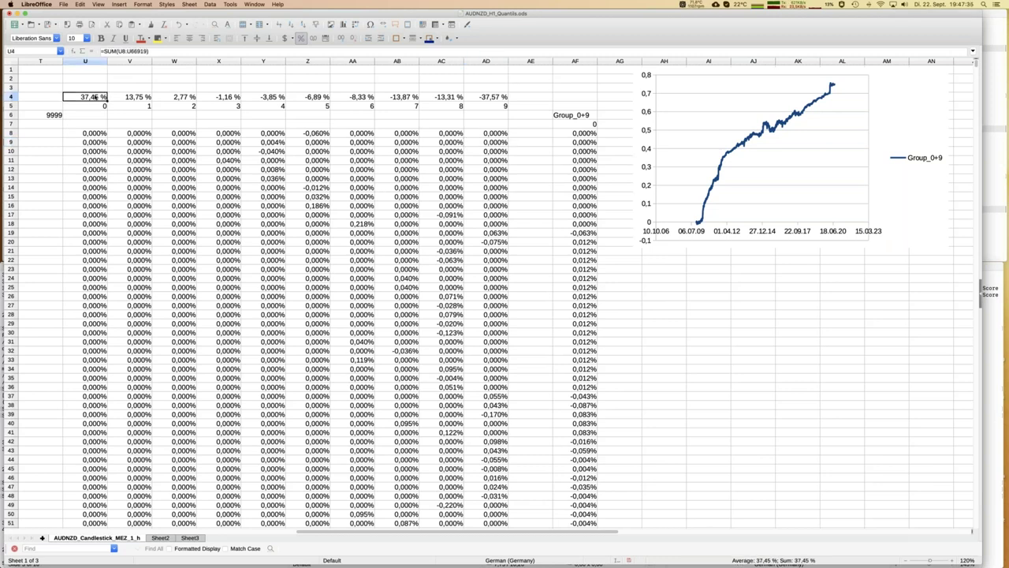
pyautogui.hotkey('ctrl', 'shift', 'Right')
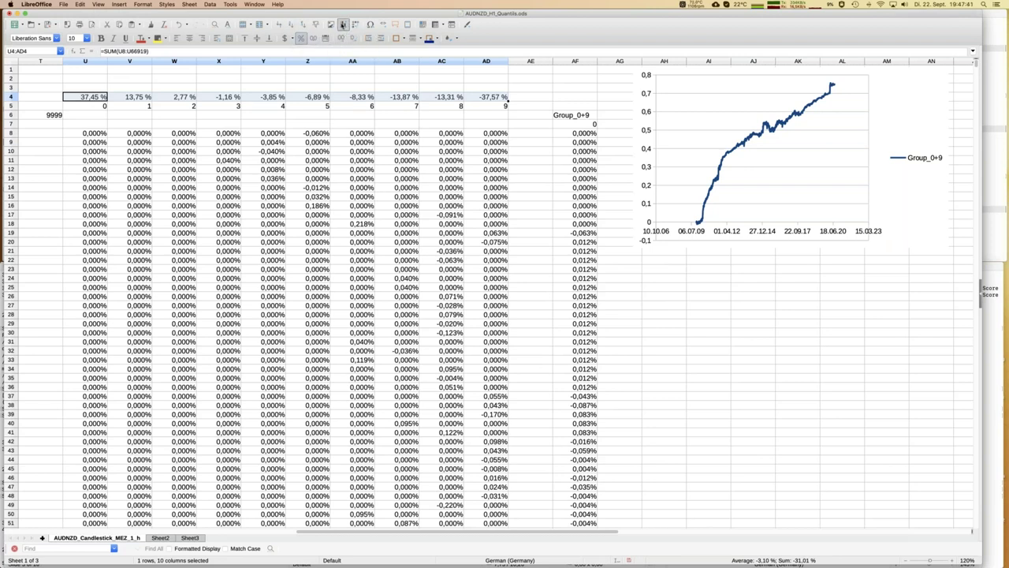
pyautogui.click(343, 25)
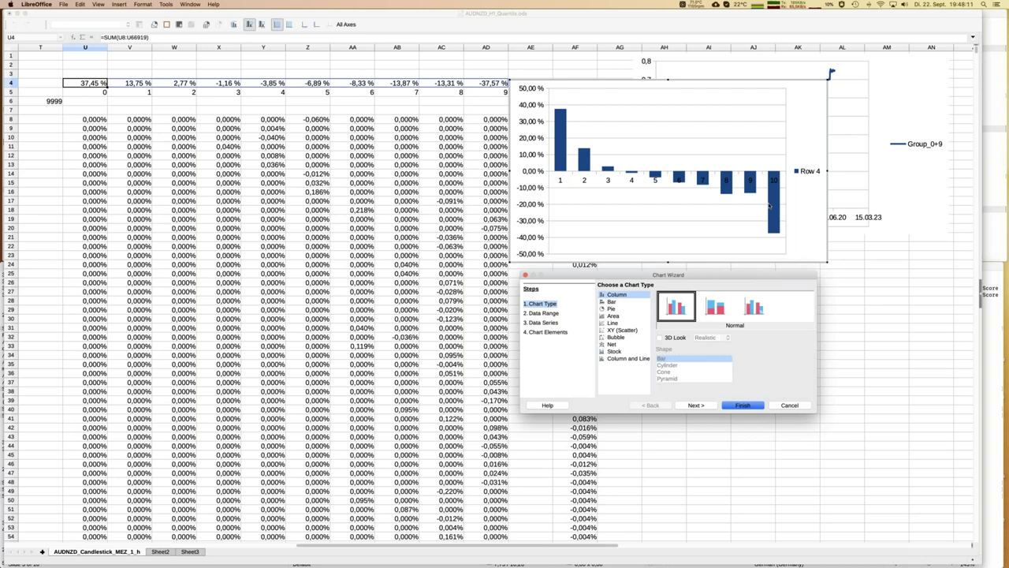
pyautogui.click(789, 405)
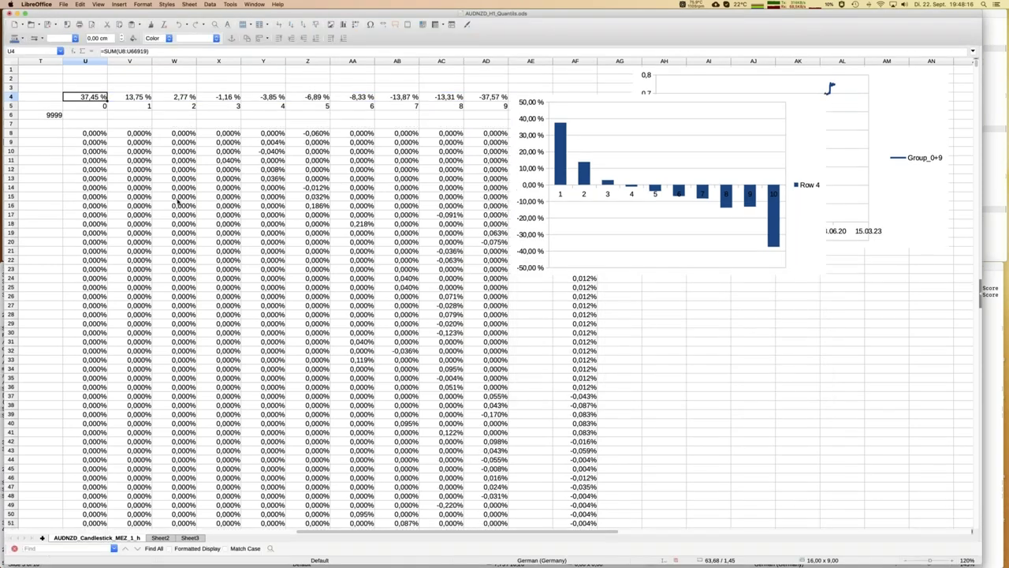
pyautogui.click(178, 197)
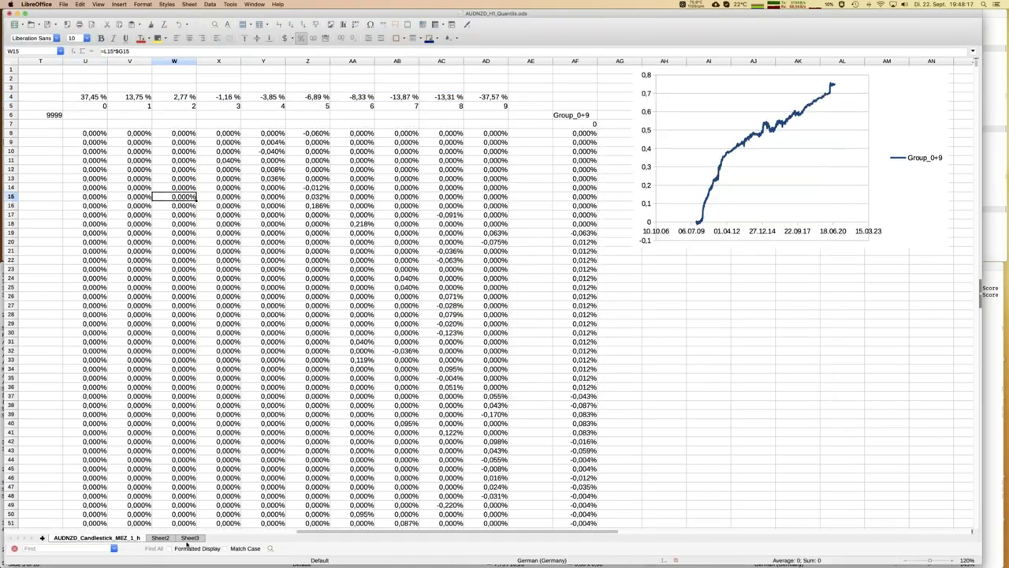
# Step: Examine the Sheet3 table and line chart comparing quantile returns across EMA periods 2 to 256
pyautogui.click(193, 538)
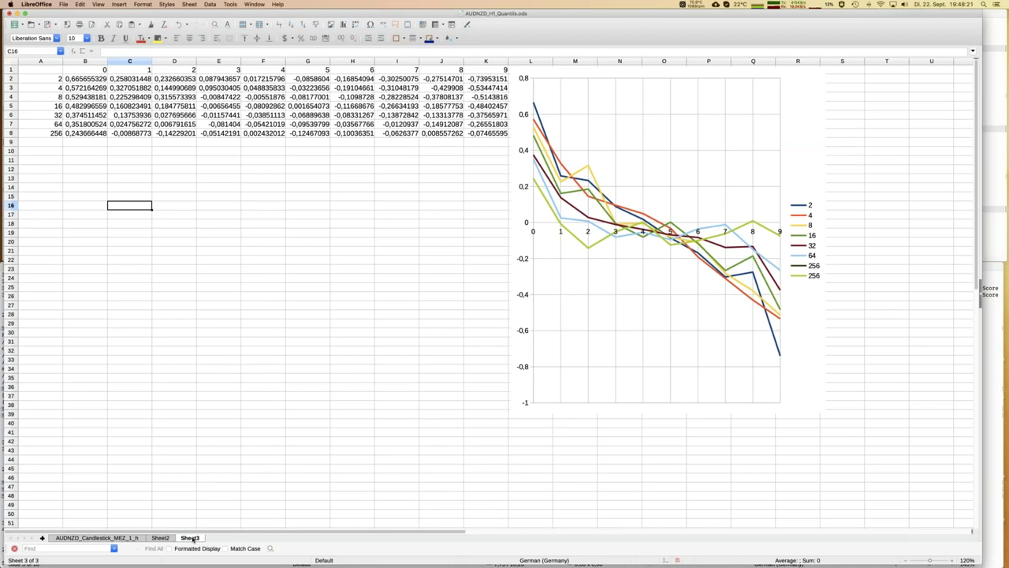
pyautogui.press('pageup')
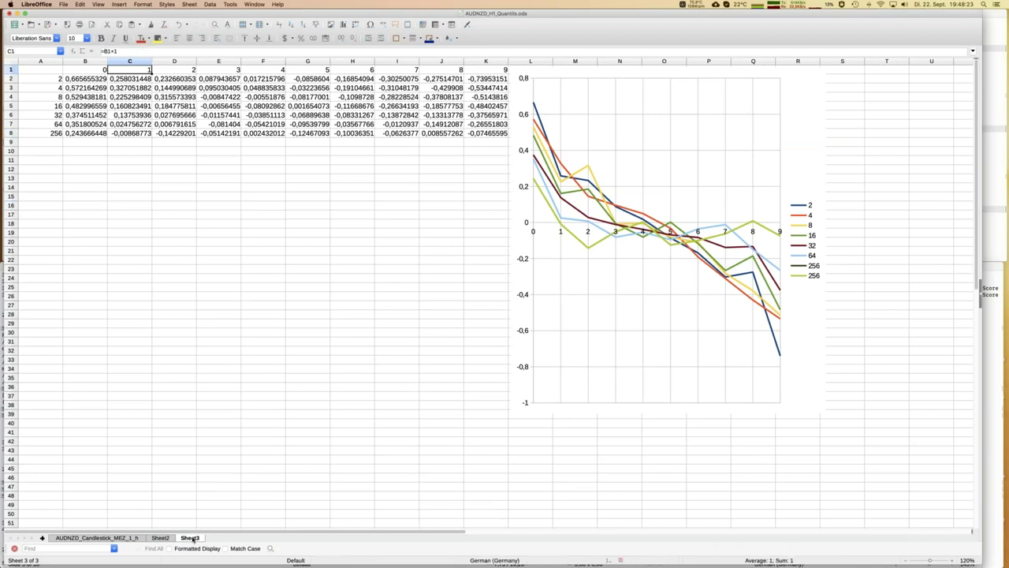
pyautogui.press('Left')
pyautogui.press('Left')
pyautogui.press('Down')
pyautogui.press('Down')
pyautogui.press('Down')
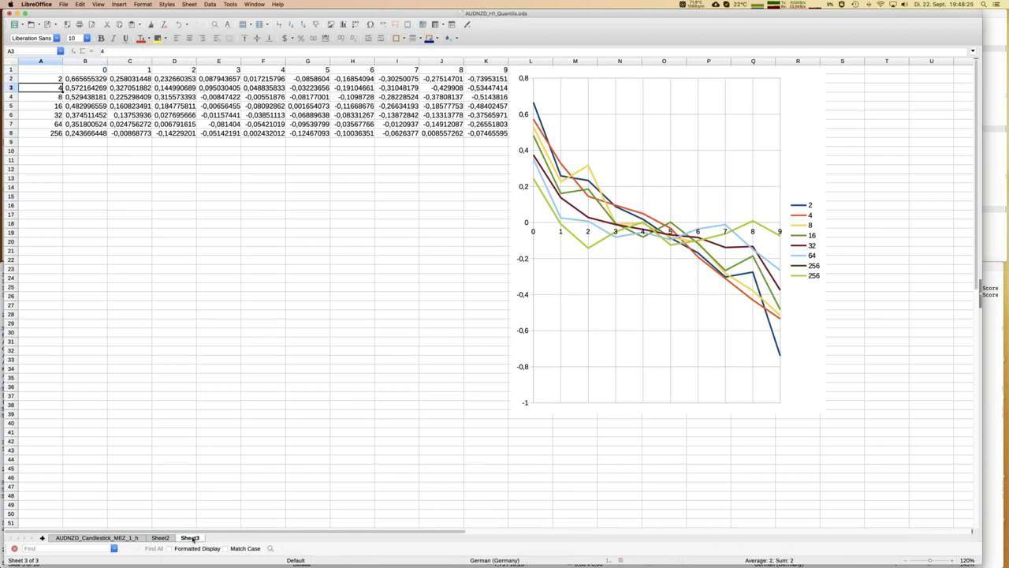
pyautogui.press('Down')
pyautogui.press('Down')
pyautogui.press('Down')
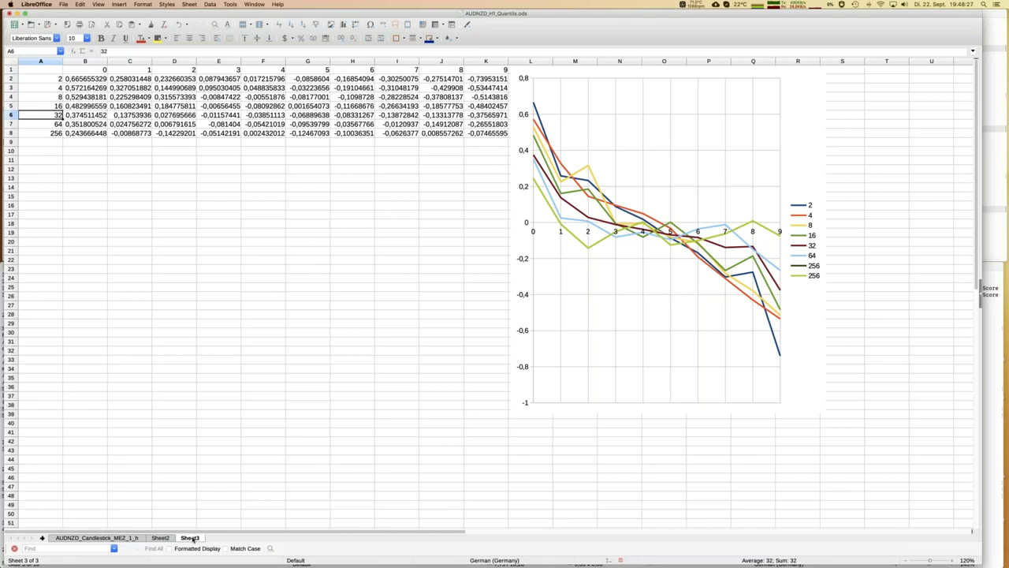
pyautogui.press('Down')
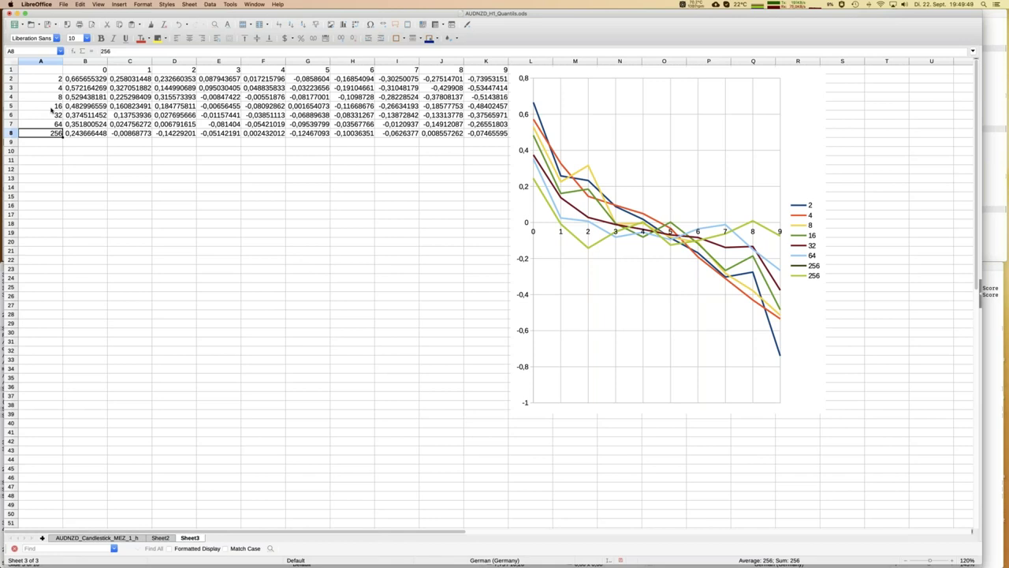
pyautogui.click(16, 89)
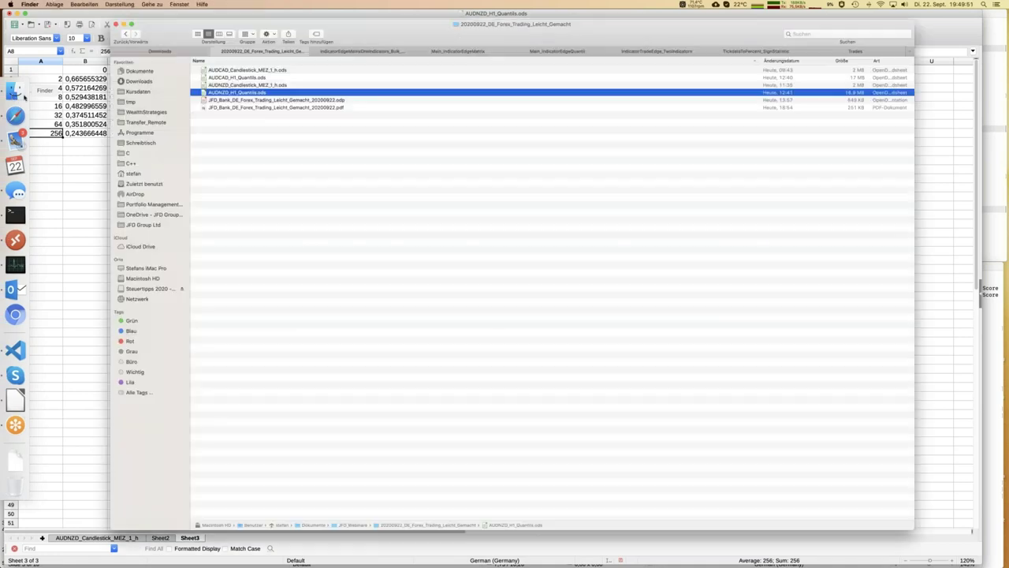
pyautogui.click(226, 71)
pyautogui.press('super+Down')
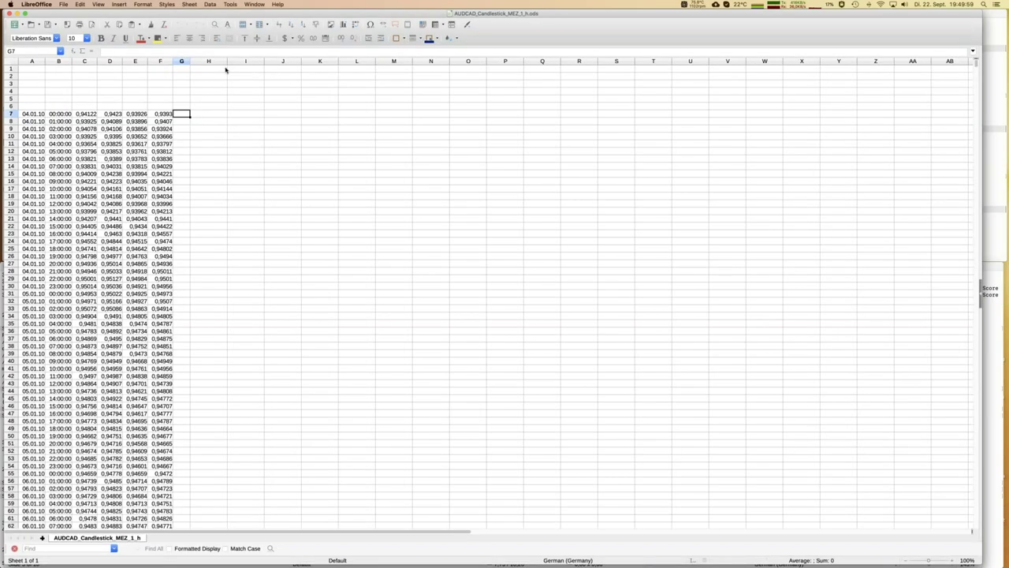
pyautogui.press('super+w')
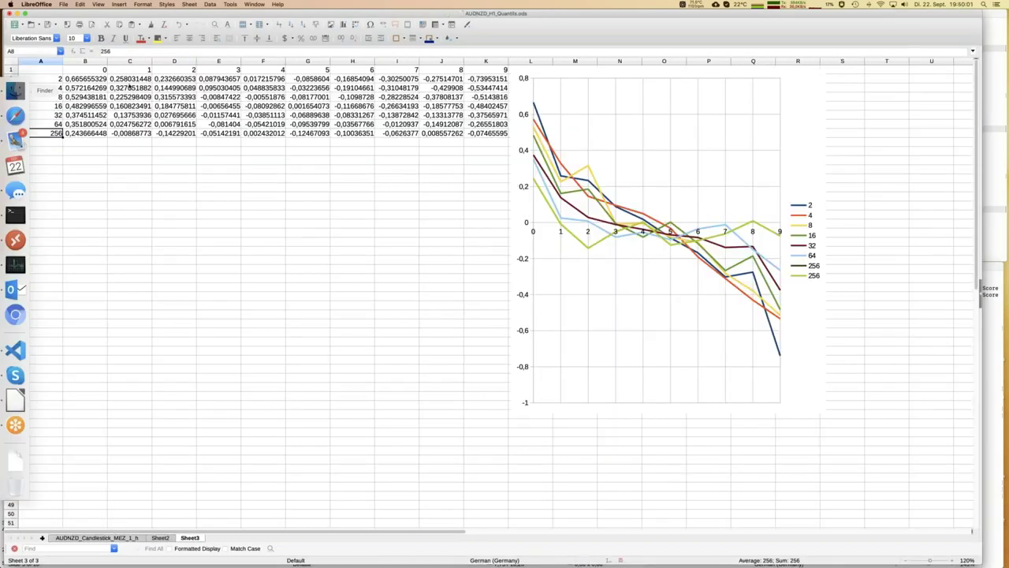
# Step: Open AUDCAD_H1_Quantils.ods from Finder and show its EMA period comparison on Sheet3
pyautogui.click(15, 91)
pyautogui.press('super+w')
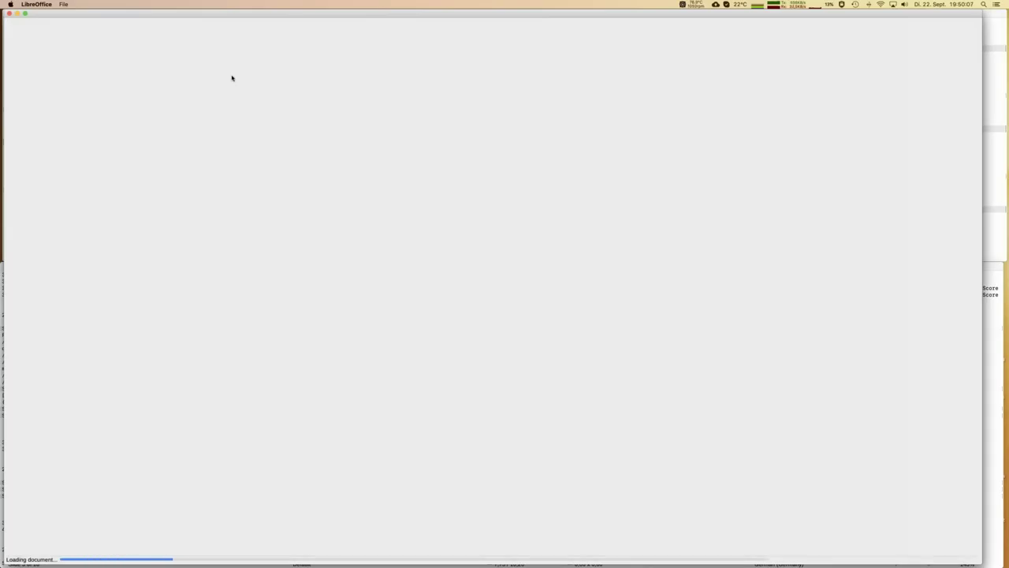
pyautogui.moveTo(1, 382)
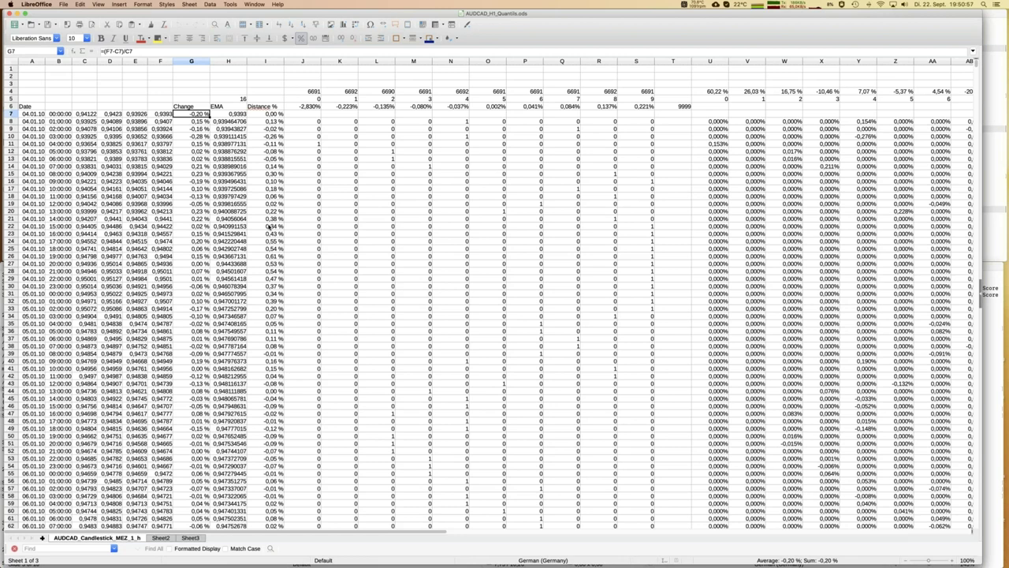
pyautogui.click(190, 537)
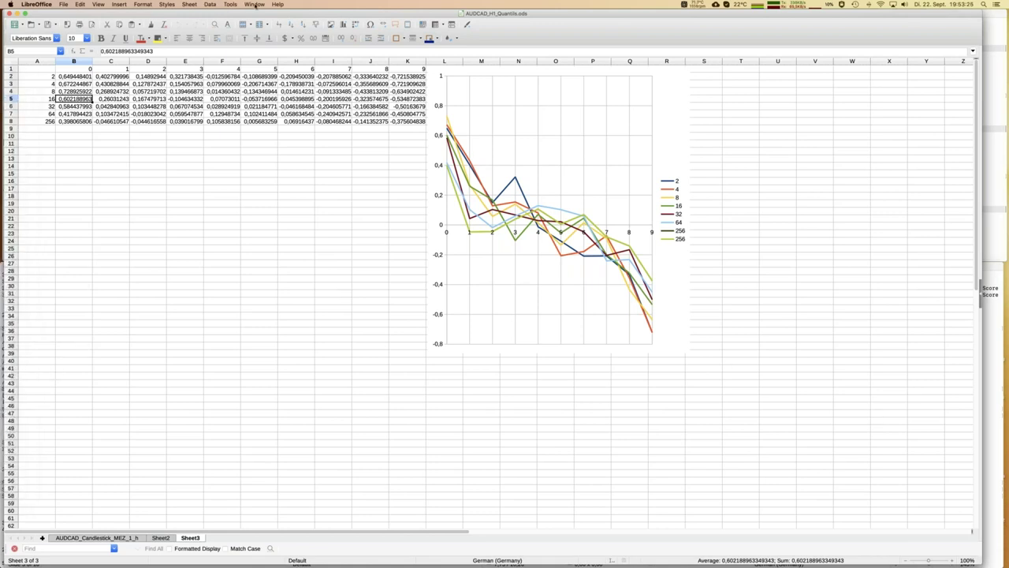
# Step: Switch to the JFD_Bank_DE_Forex_Trading_Leicht_Gemacht_20200922.odp presentation and show the "Erkenntnisse" slide 6
pyautogui.click(253, 5)
pyautogui.click(183, 283)
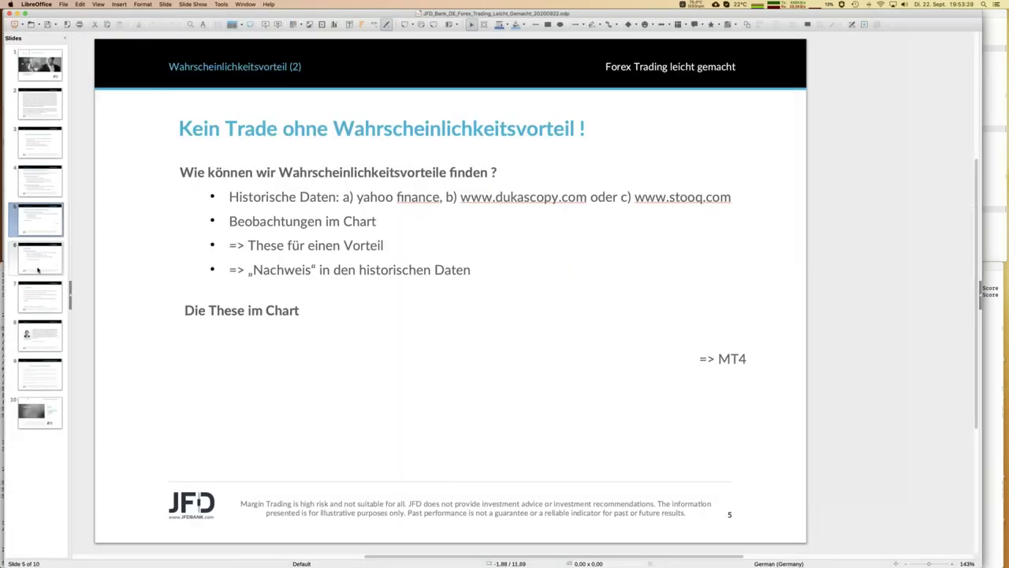
pyautogui.click(37, 268)
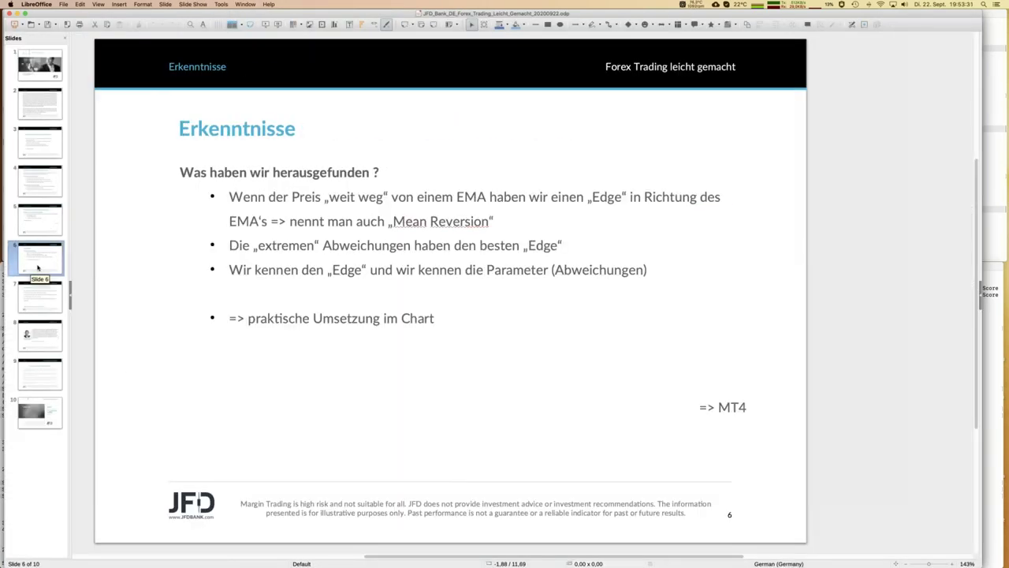
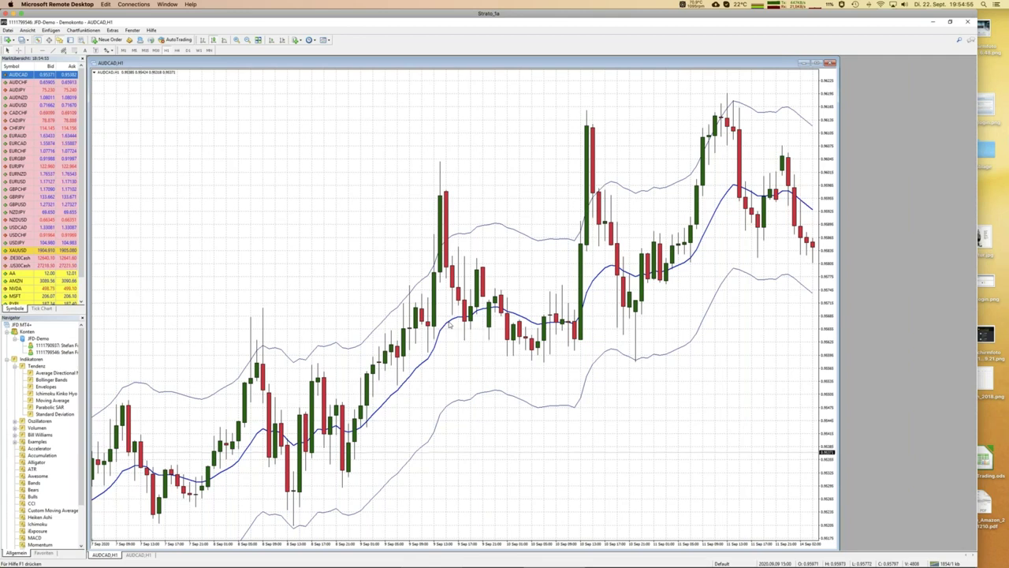
# Step: On the MT4 AUDCAD,H1 chart, review the blue Moving Average's parameters without changes and open the Envelopes indicator's parameters
pyautogui.moveTo(450, 327)
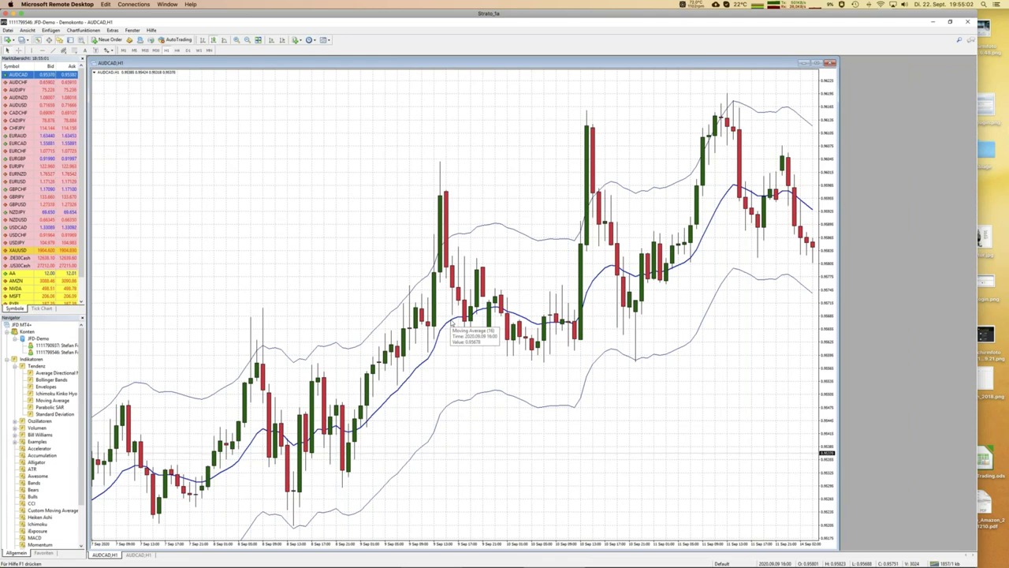
pyautogui.doubleClick(450, 324)
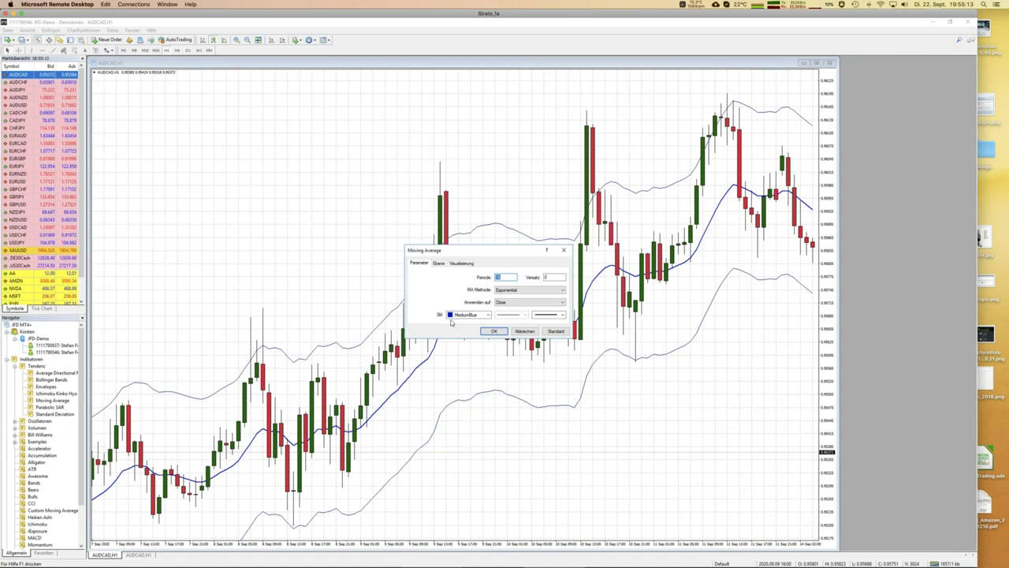
pyautogui.click(525, 331)
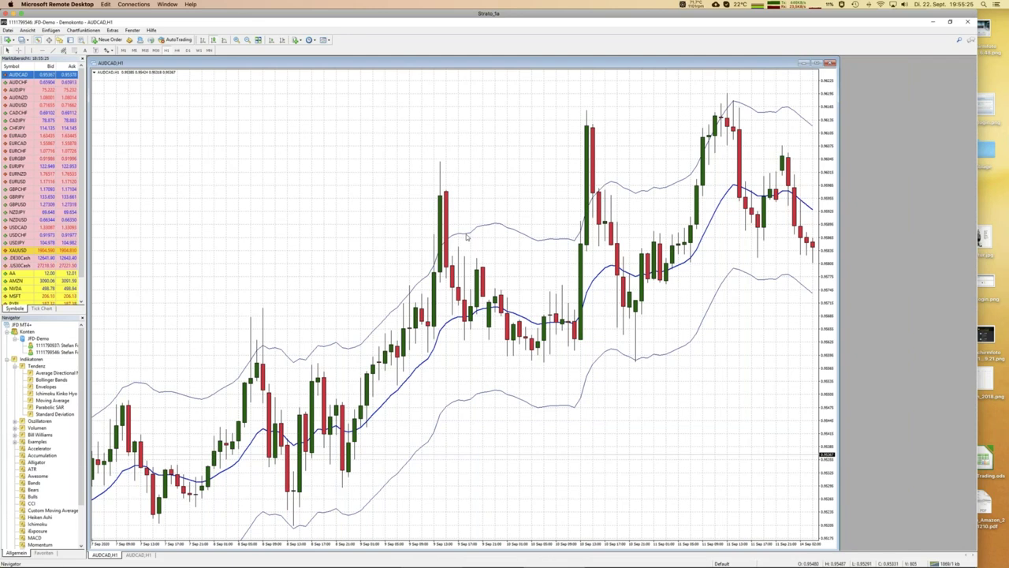
pyautogui.moveTo(467, 236)
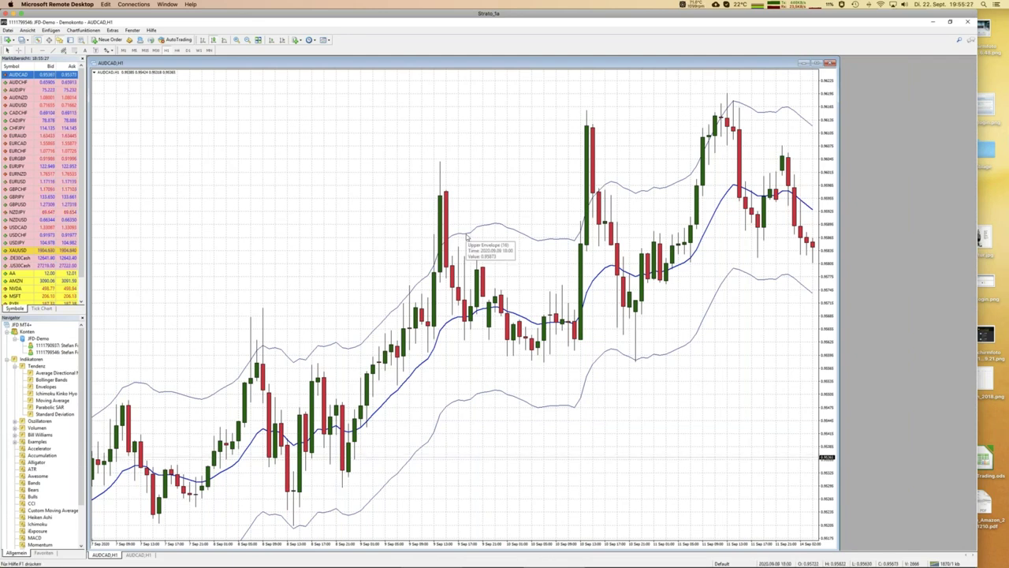
pyautogui.doubleClick(466, 237)
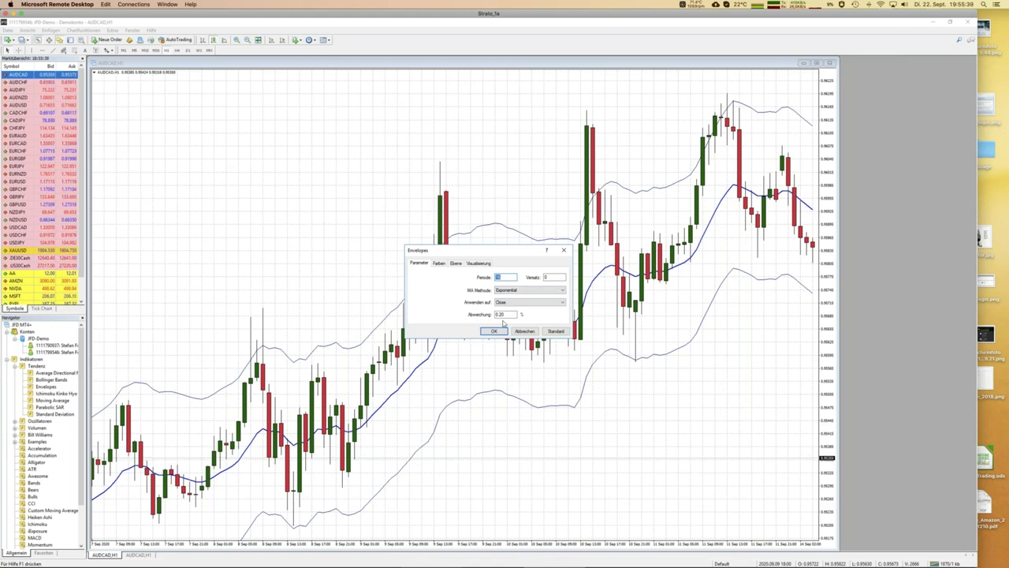
# Step: Switch to the AUDCAD_H1_Quantils.ods spreadsheet and look at the quantile thresholds on Sheet2
pyautogui.hotkey('ctrl', 'Left')
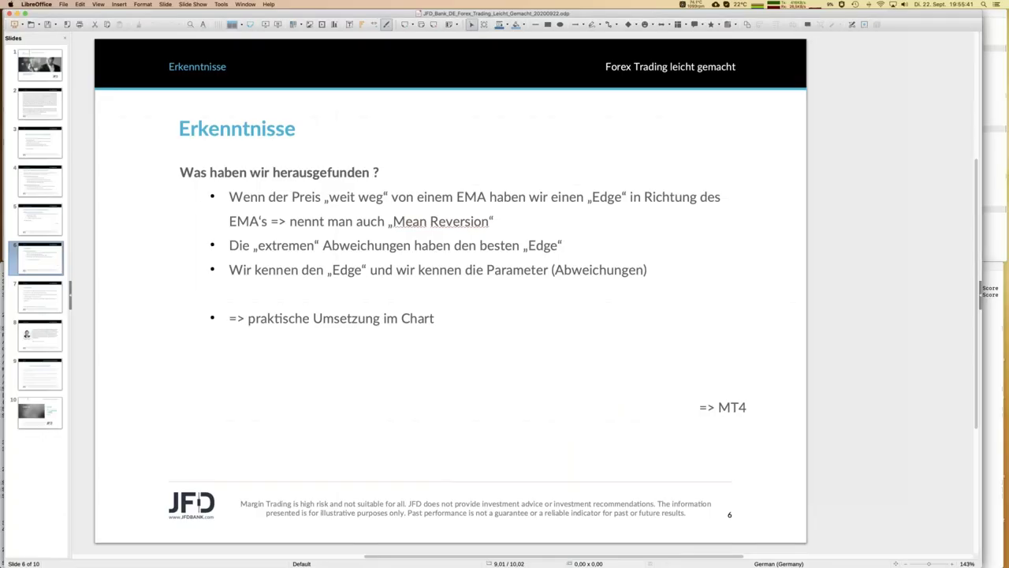
pyautogui.click(245, 4)
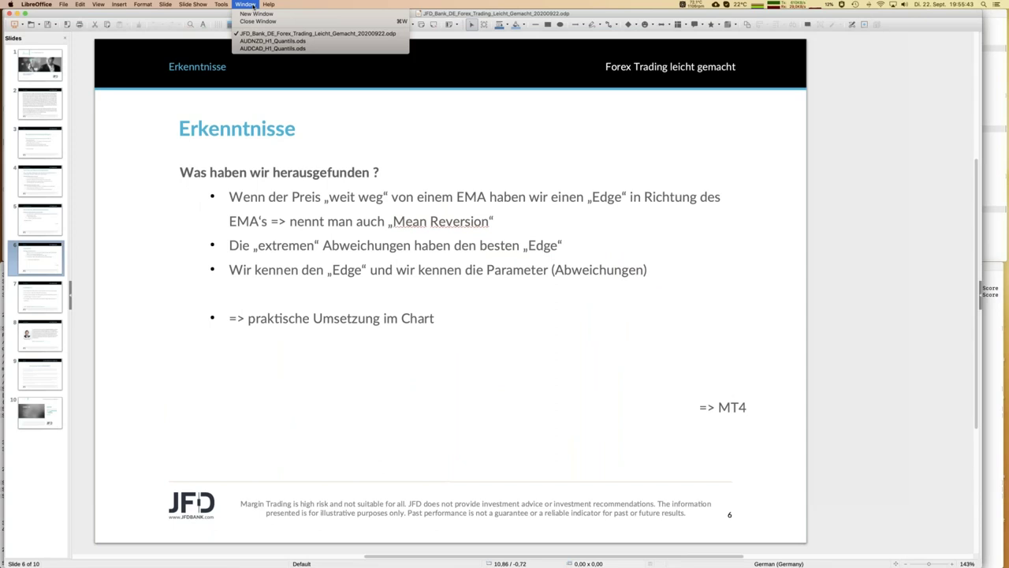
pyautogui.click(260, 49)
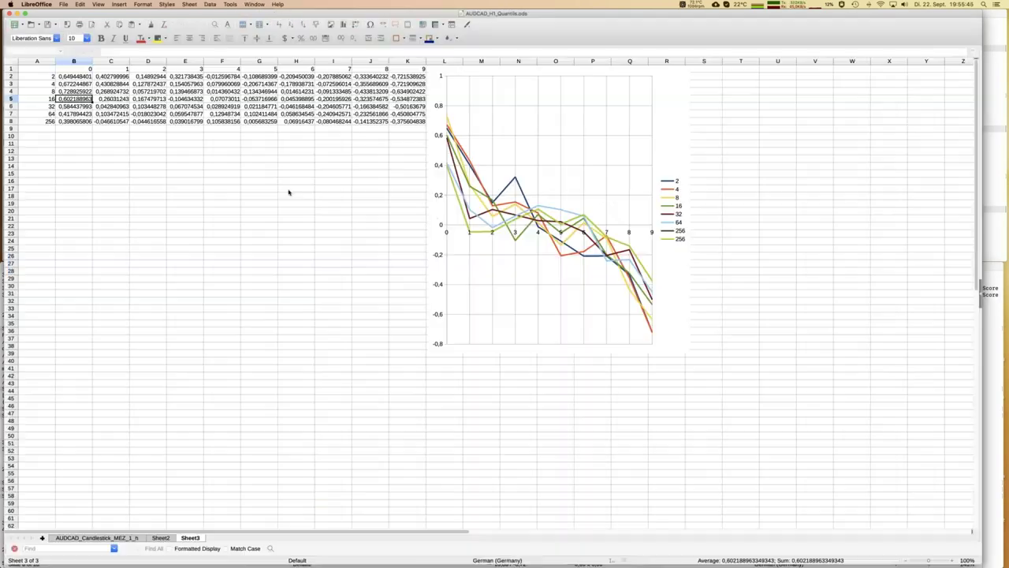
pyautogui.click(160, 537)
pyautogui.click(139, 121)
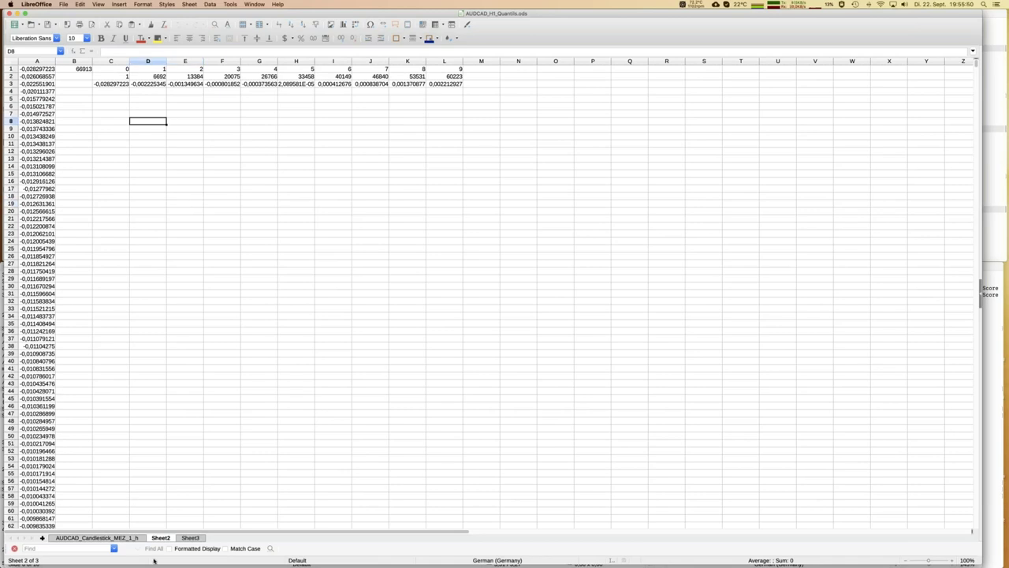
# Step: Check the quantile 1 and 9 thresholds in K6 and S6 on AUDCAD_Candlestick_MEZ_1_h, and return to MT4's Envelopes settings
pyautogui.click(132, 537)
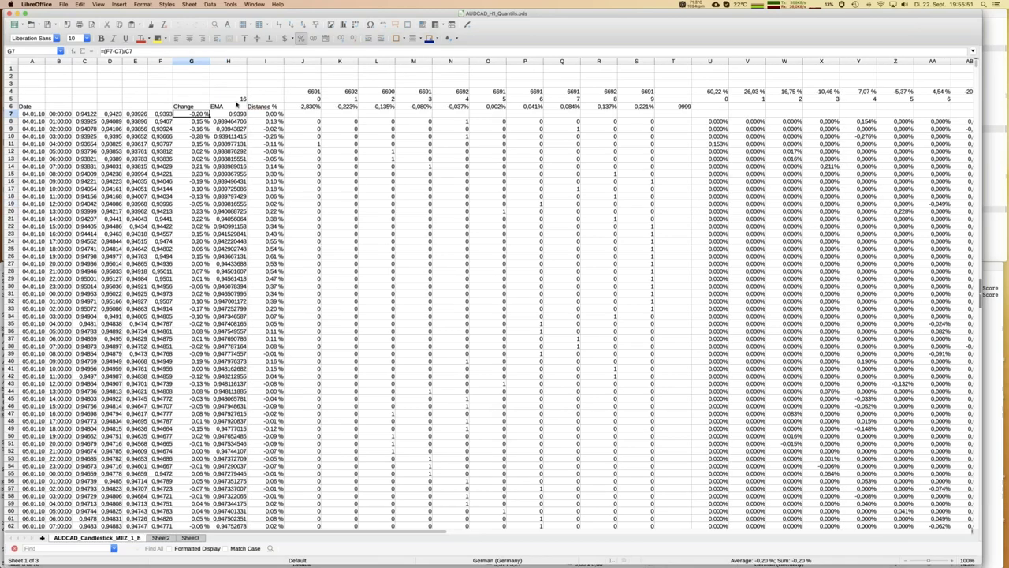
pyautogui.click(348, 107)
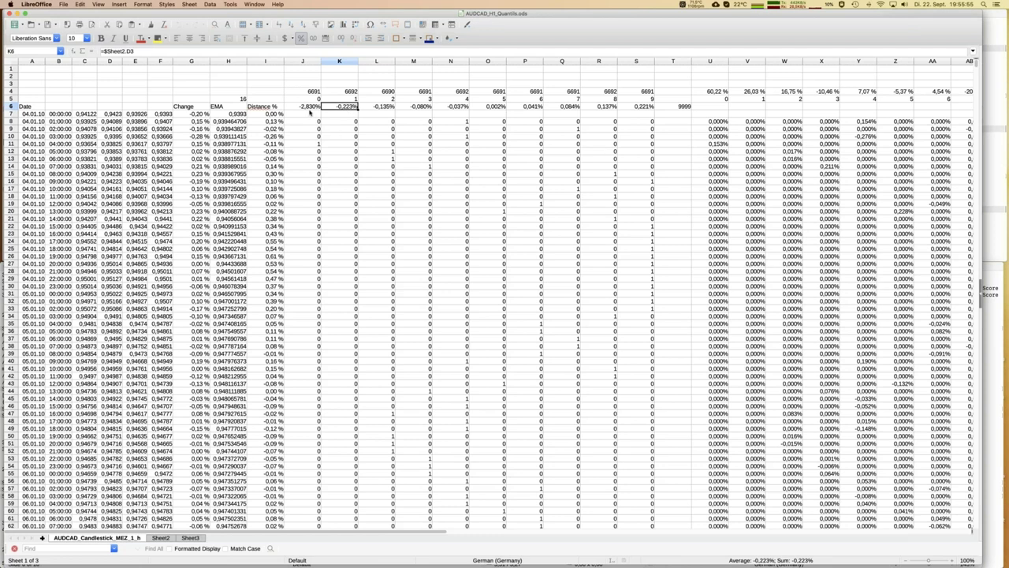
pyautogui.click(644, 109)
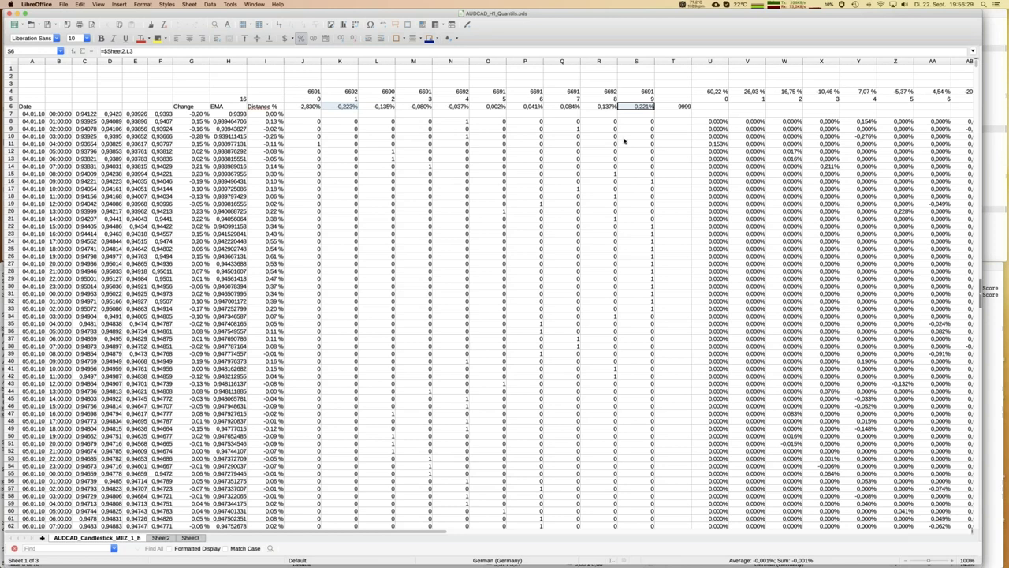
pyautogui.hotkey('ctrl', 'Right')
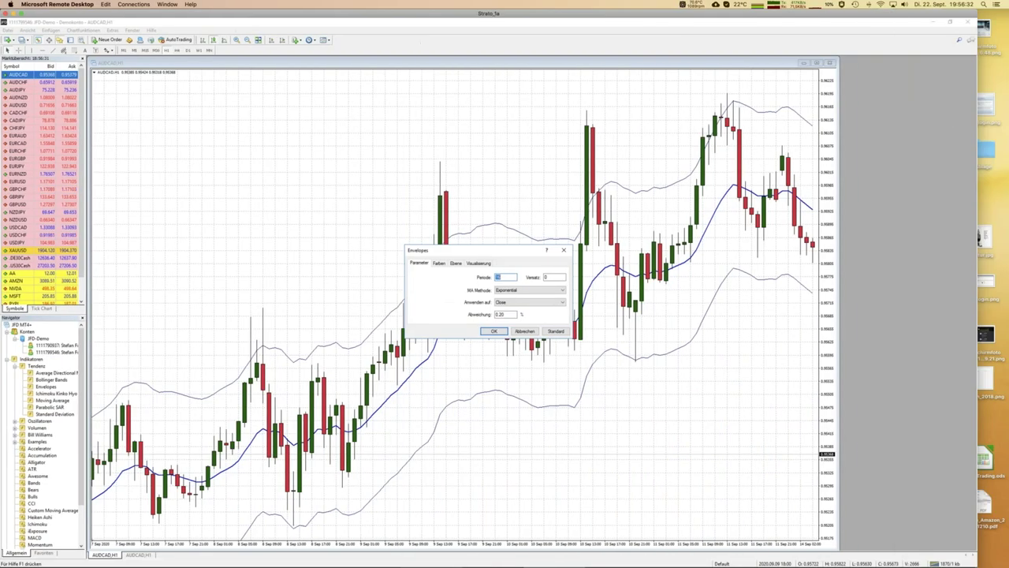
# Step: Set the Envelopes indicator's deviation to 0.22 % and apply it to the AUDCAD,H1 chart
pyautogui.doubleClick(519, 315)
pyautogui.write('0.22')
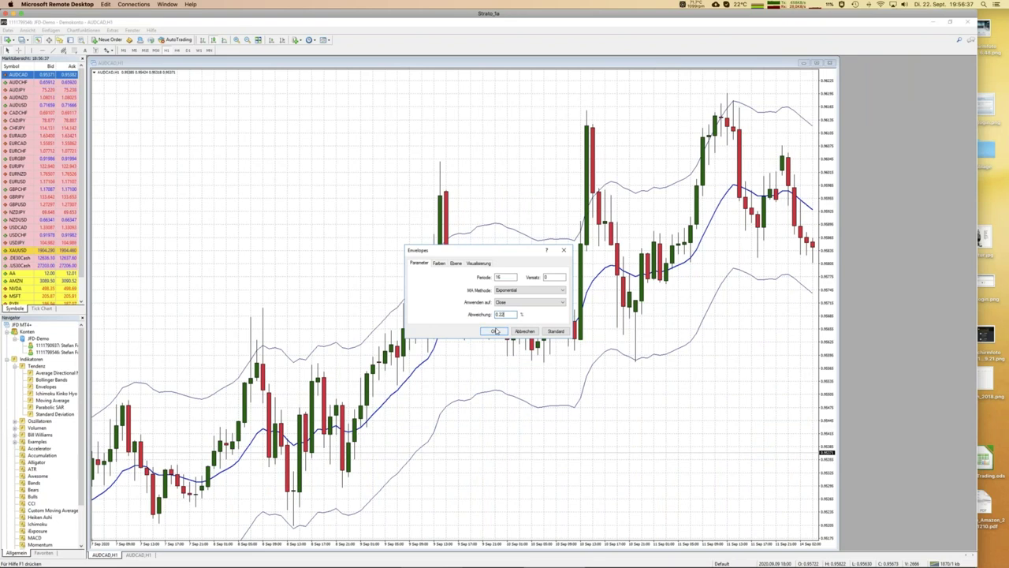
pyautogui.click(495, 332)
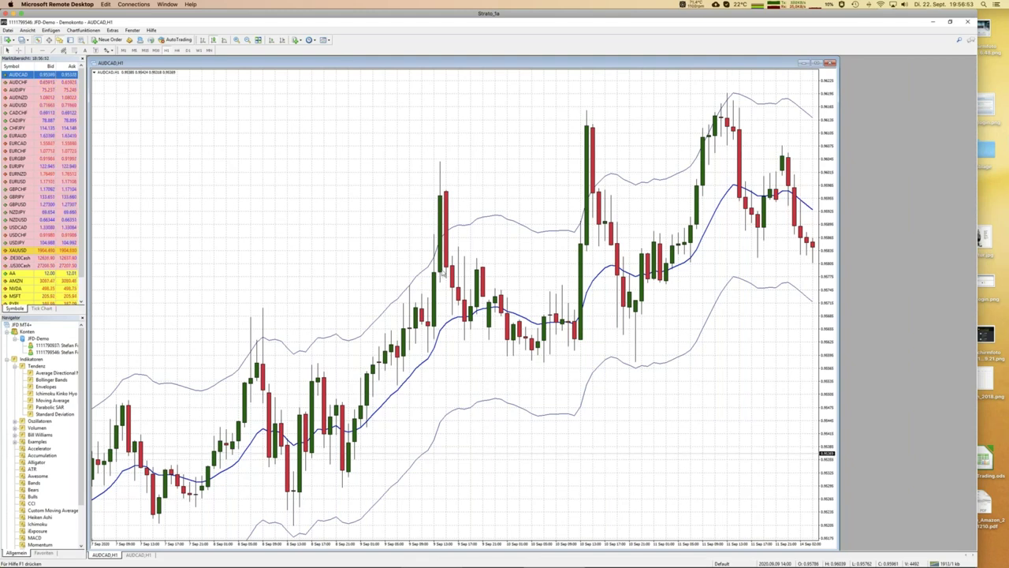
# Step: Examine the candles of 9 to 11 September 2020 that reach beyond the upper envelope on the AUDCAD,H1 chart
pyautogui.scroll(-3, 442, 197)
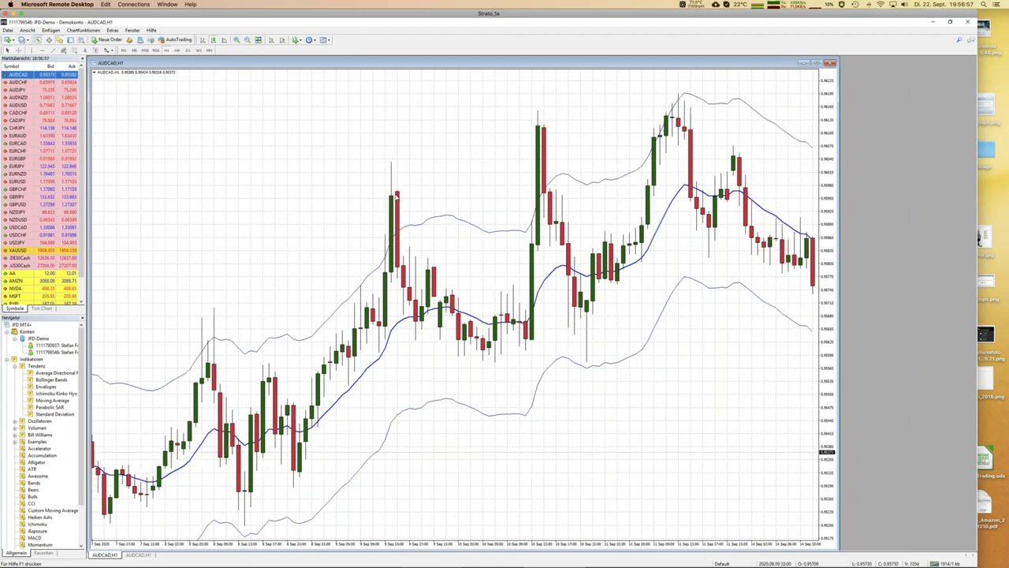
pyautogui.moveTo(391, 198)
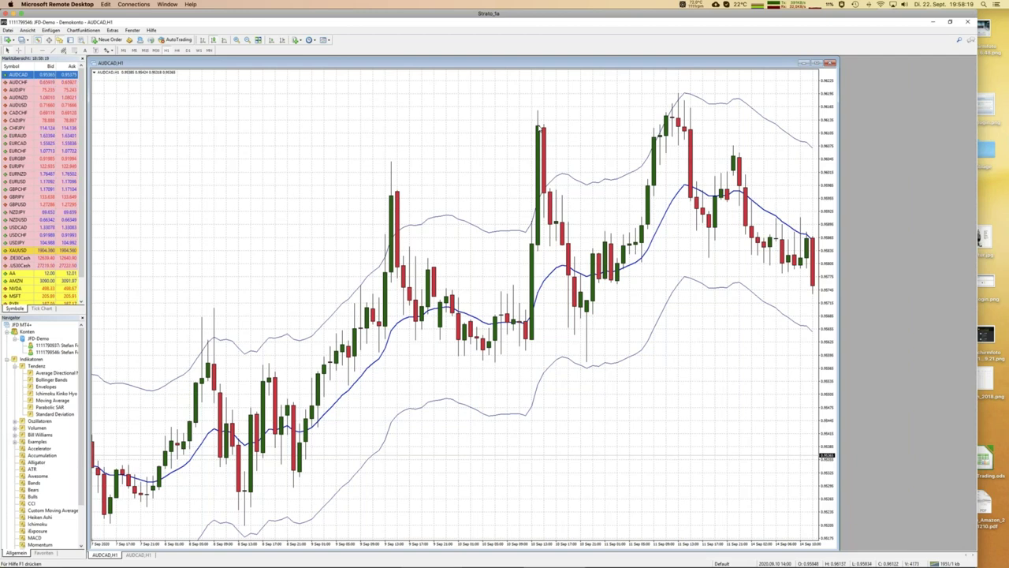
pyautogui.moveTo(539, 127)
pyautogui.moveTo(550, 196)
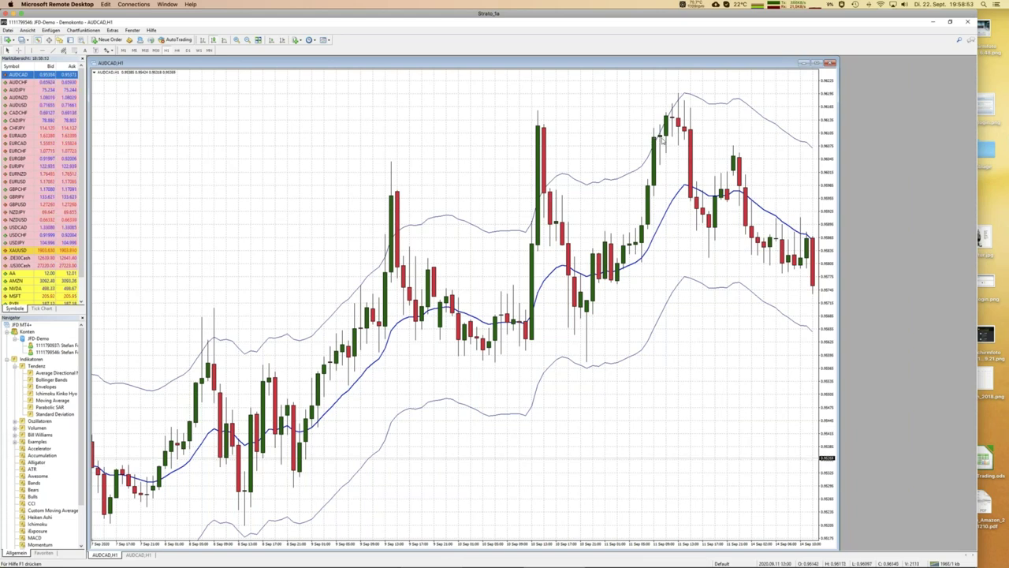
pyautogui.moveTo(660, 139)
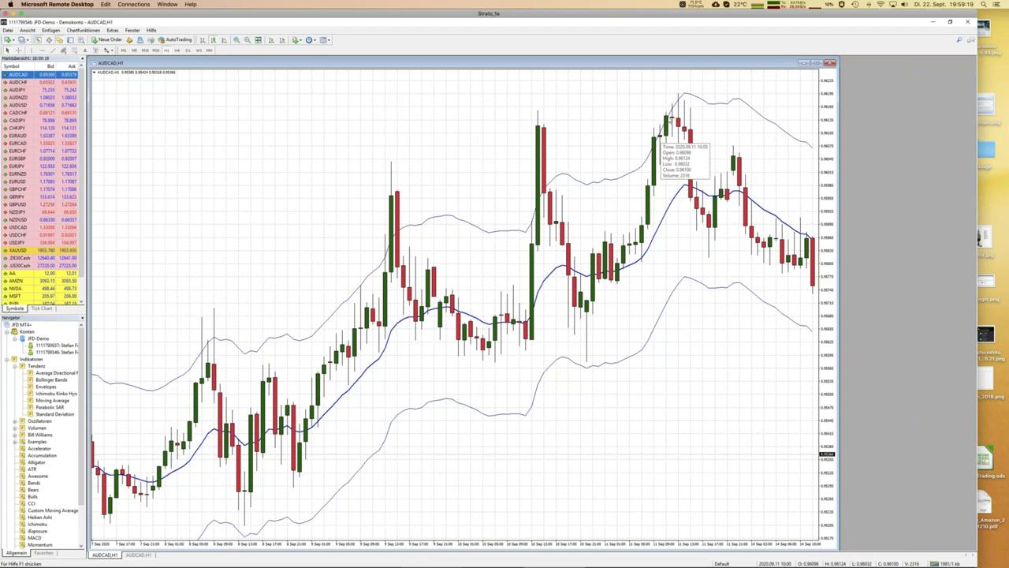
pyautogui.moveTo(667, 120)
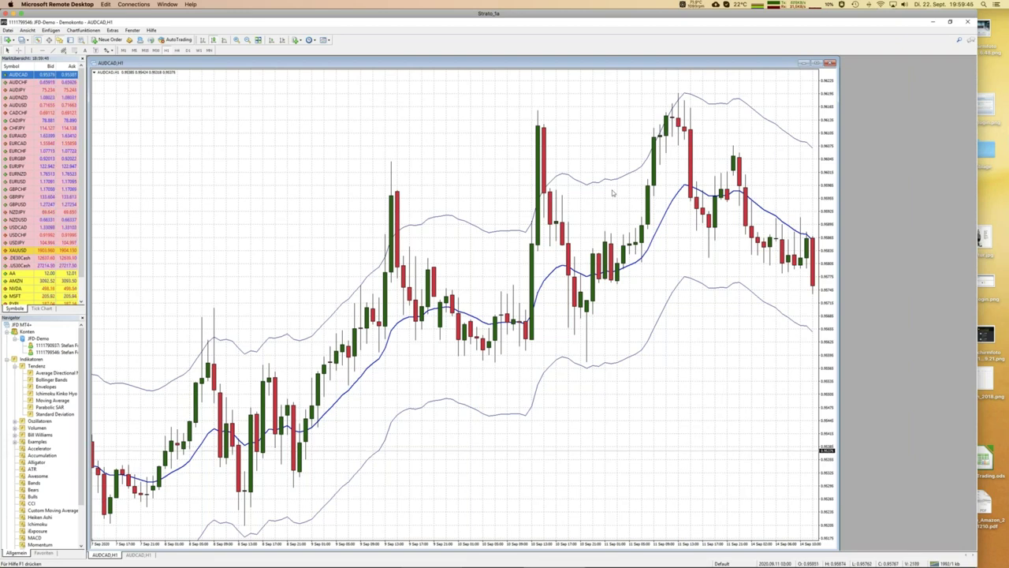
# Step: Go back to early September 2020 on the chart and examine the candles falling below the lower envelope
pyautogui.scroll(10, 612, 193)
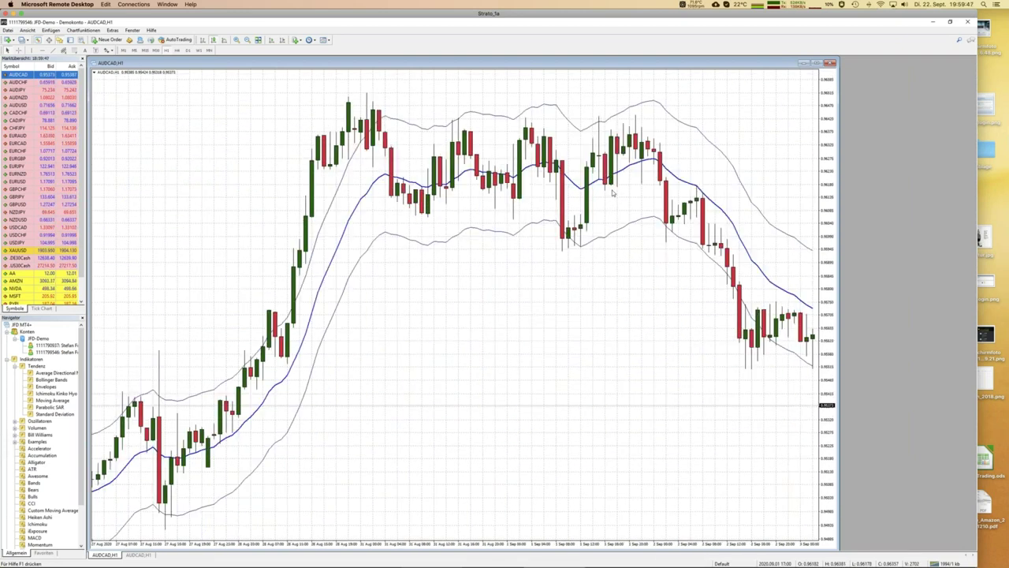
pyautogui.scroll(-2, 613, 192)
pyautogui.scroll(-10, 611, 190)
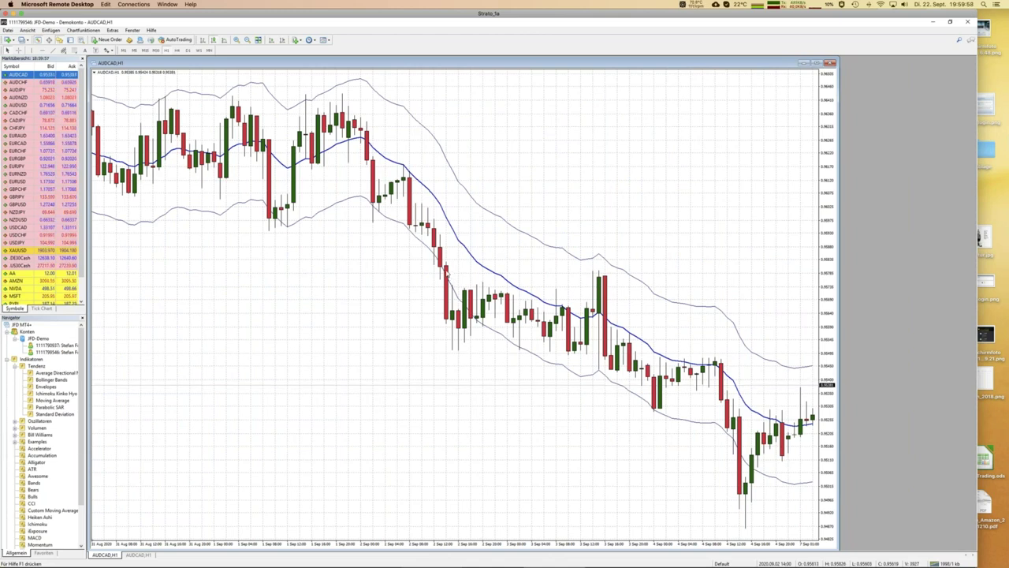
pyautogui.scroll(-3, 438, 268)
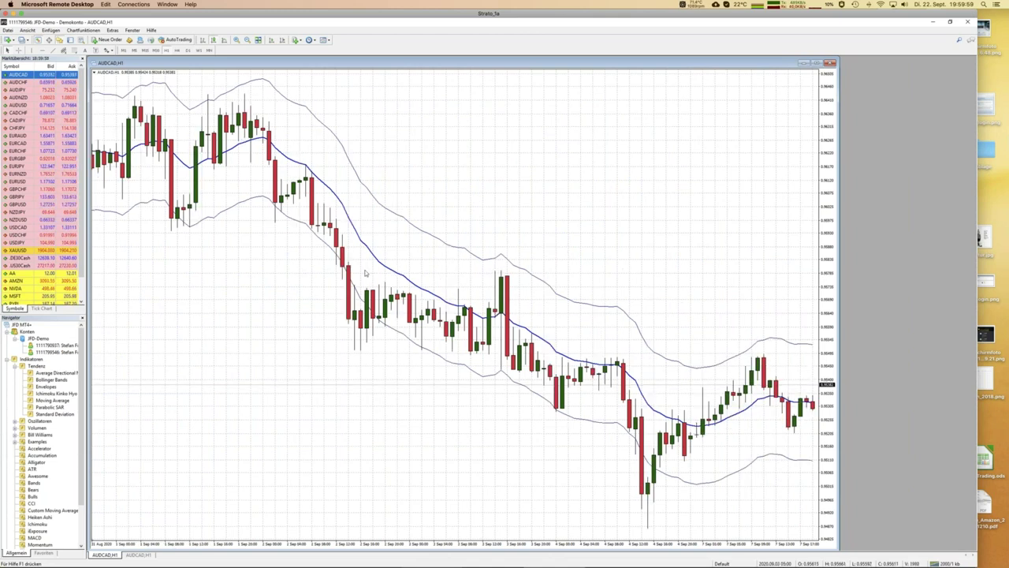
pyautogui.moveTo(340, 268)
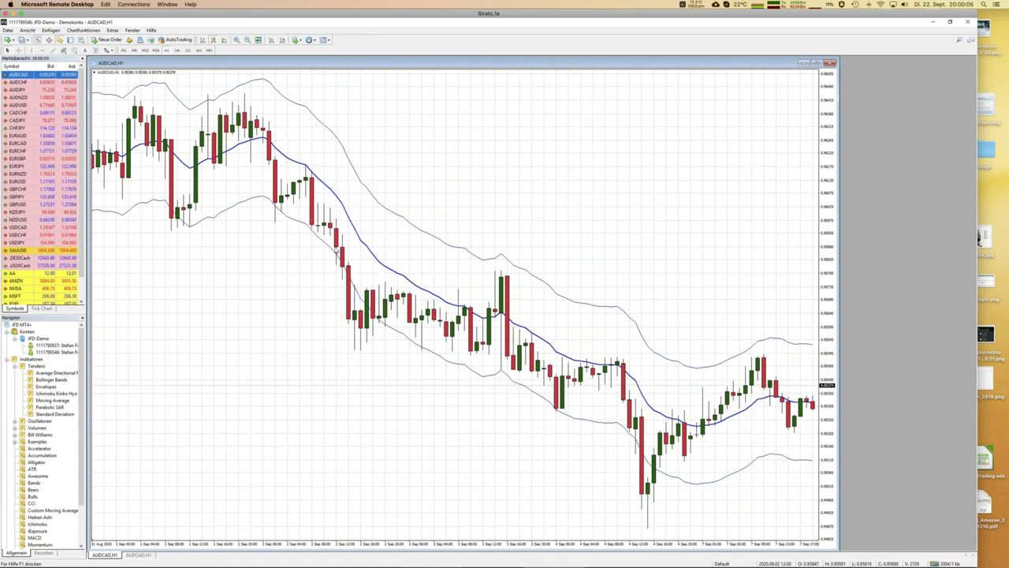
pyautogui.moveTo(337, 251)
pyautogui.moveTo(366, 294)
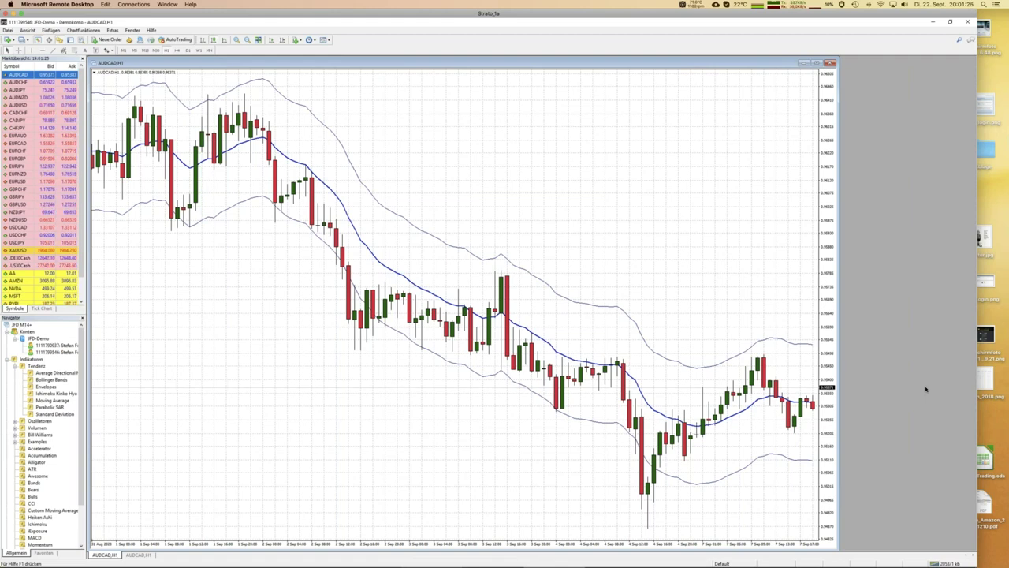
# Step: Switch to AUDCAD_H1_Quantils.ods in LibreOffice, view the quantile line chart on Sheet3, and return to the AUDCAD_Candlestick_MEZ_1_h data
pyautogui.hotkey('ctrl', 'Left')
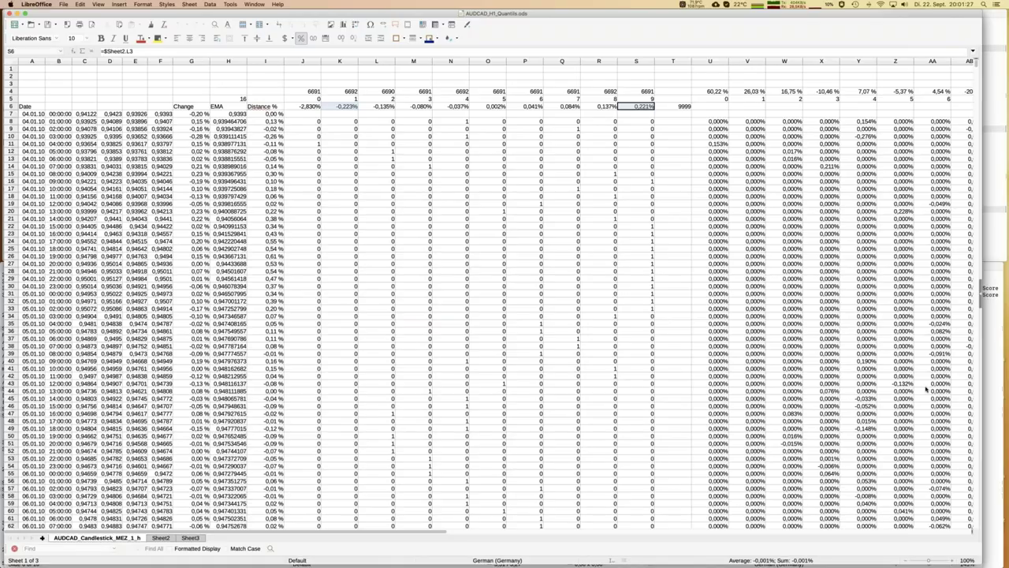
pyautogui.click(190, 537)
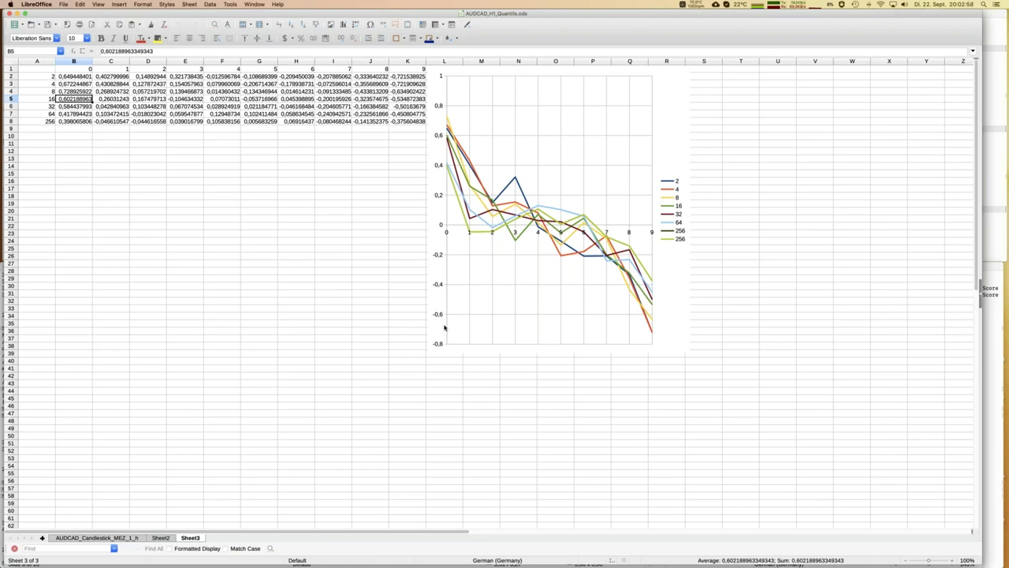
pyautogui.click(119, 294)
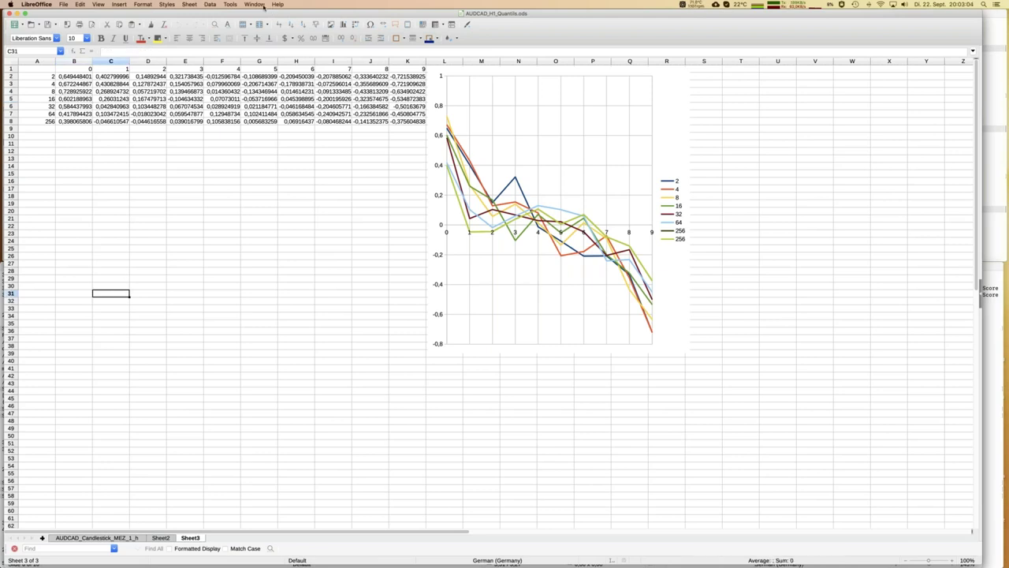
pyautogui.click(96, 538)
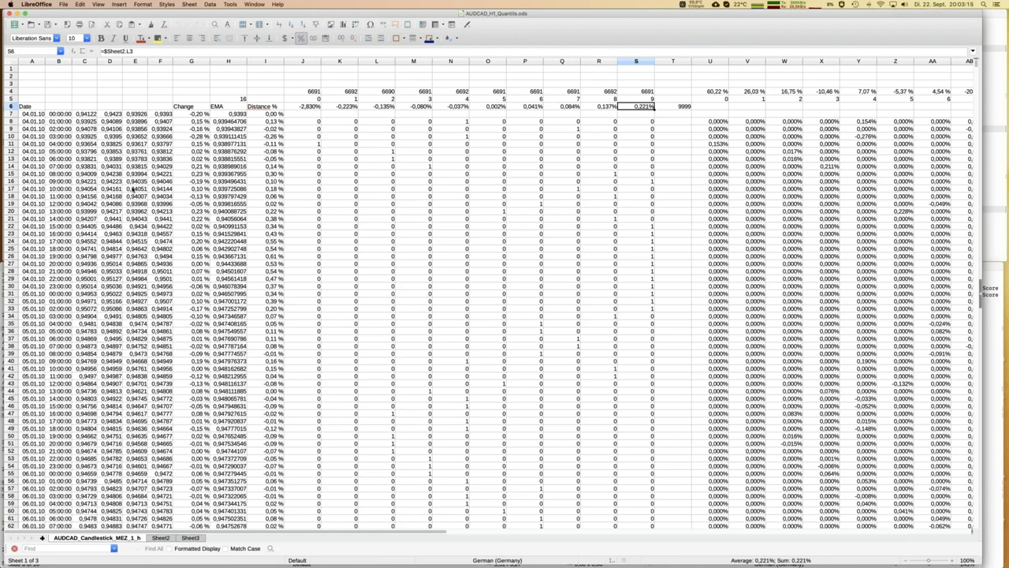
pyautogui.click(134, 190)
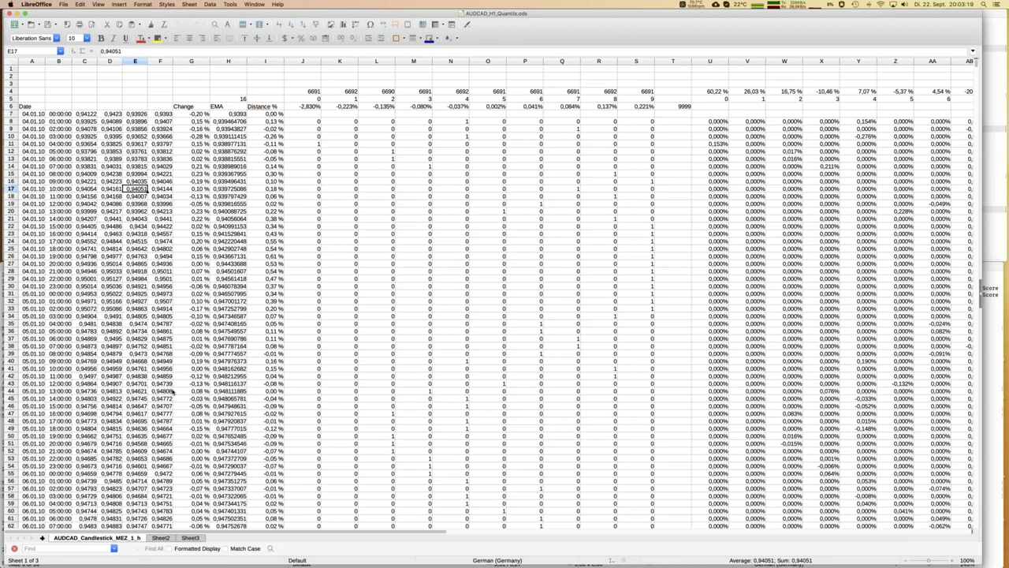
# Step: Inspect the quantile formulas on Sheet2: the count in B1, the row position in D2 and the thresholds in C3 and D3
pyautogui.click(161, 538)
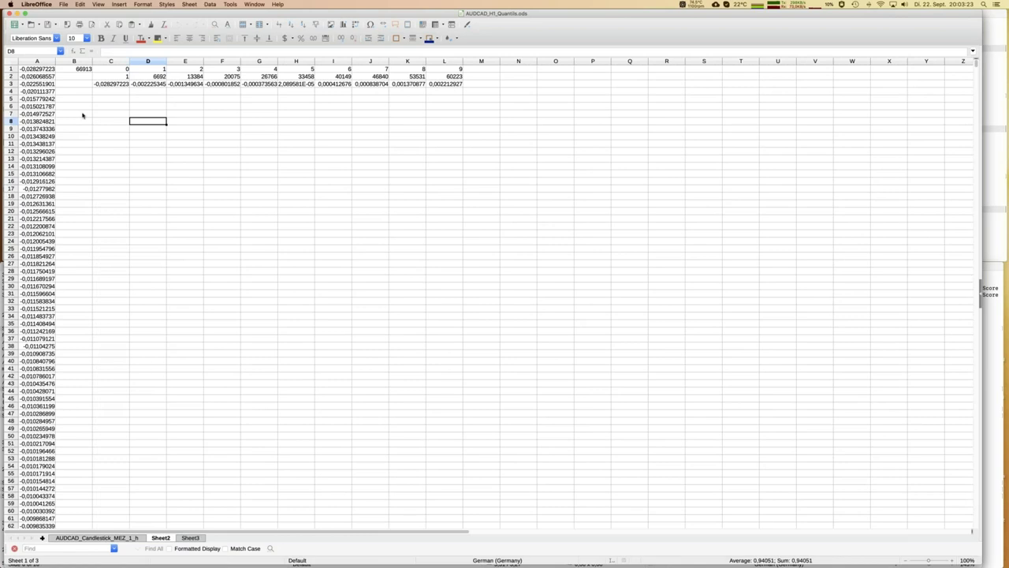
pyautogui.click(78, 70)
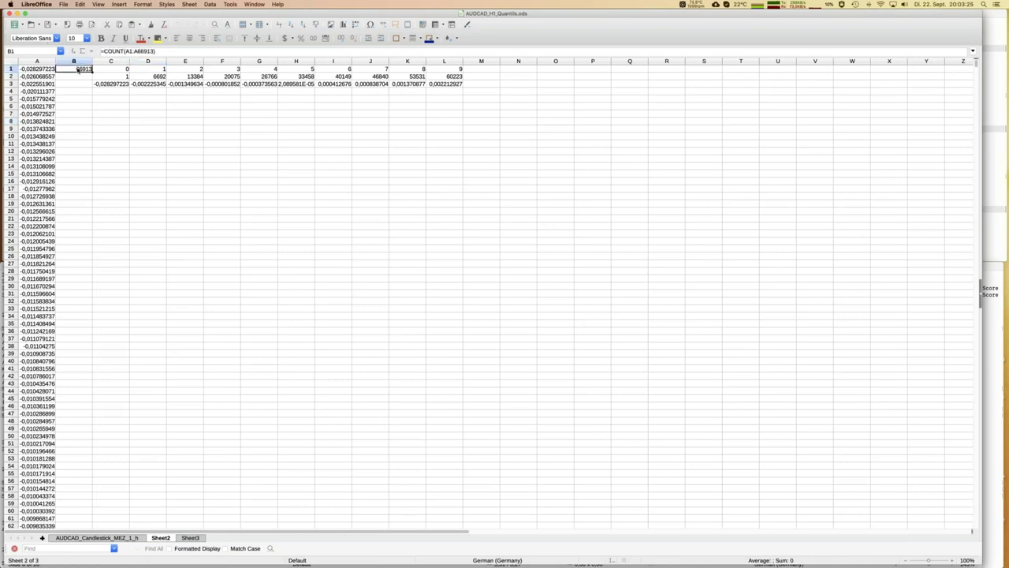
pyautogui.click(114, 87)
pyautogui.click(153, 87)
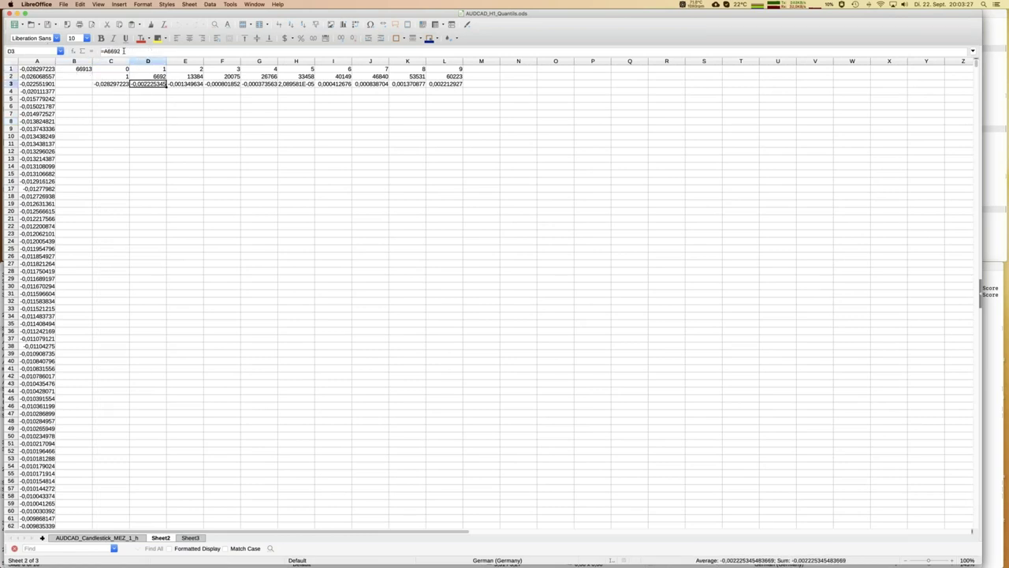
pyautogui.tripleClick(110, 50)
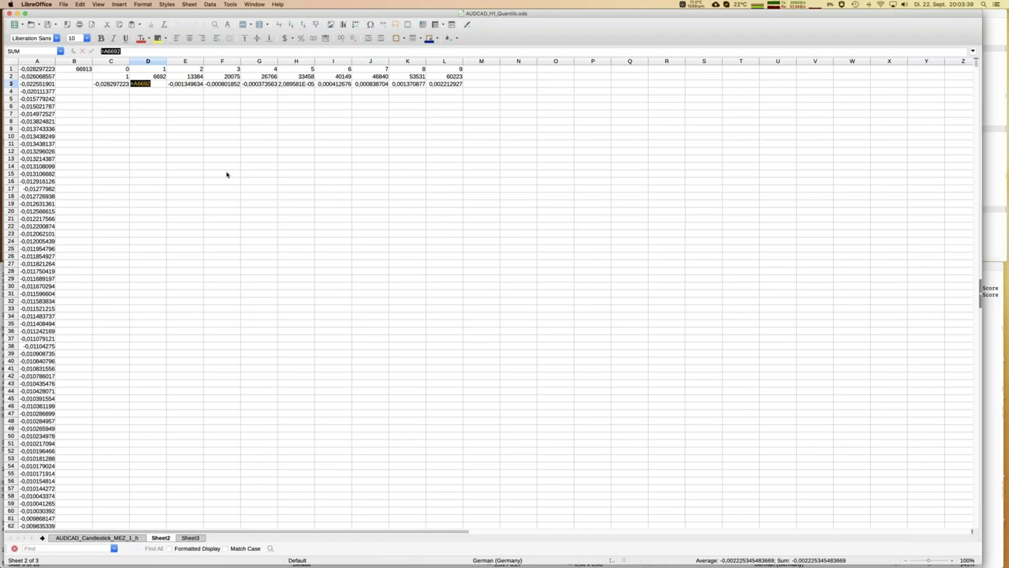
pyautogui.press('Return')
pyautogui.click(162, 77)
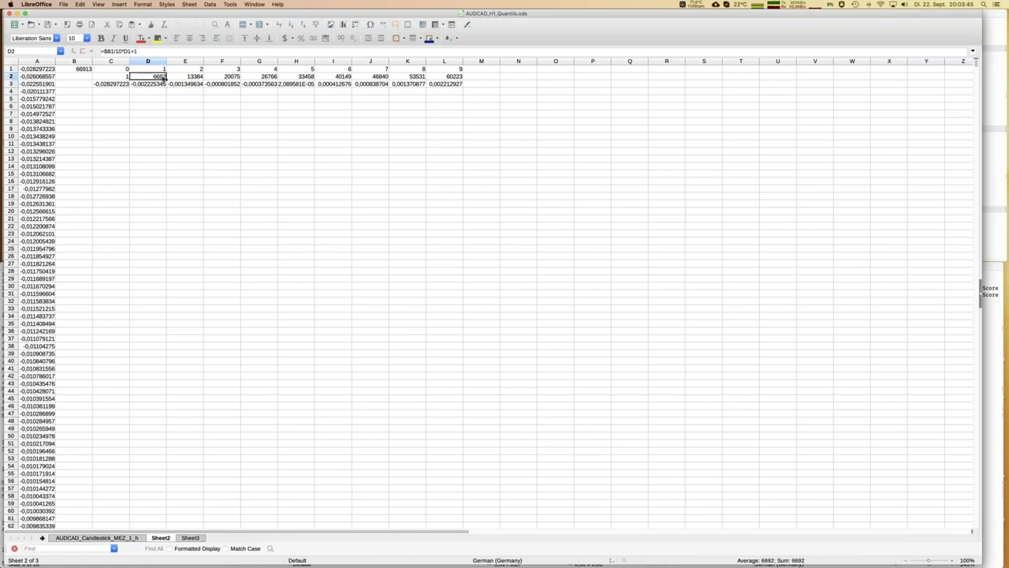
pyautogui.click(79, 68)
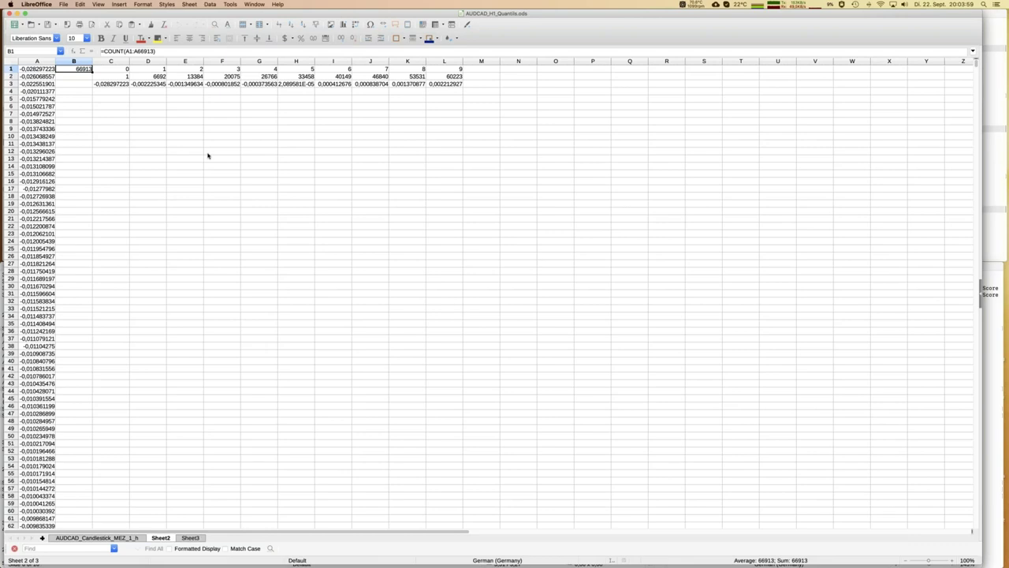
# Step: Switch to the JFD_Bank_DE_Forex_Trading_Leicht_Gemacht_20200922.odp presentation and show the "In a Nutshell ;)" slide 7
pyautogui.click(254, 4)
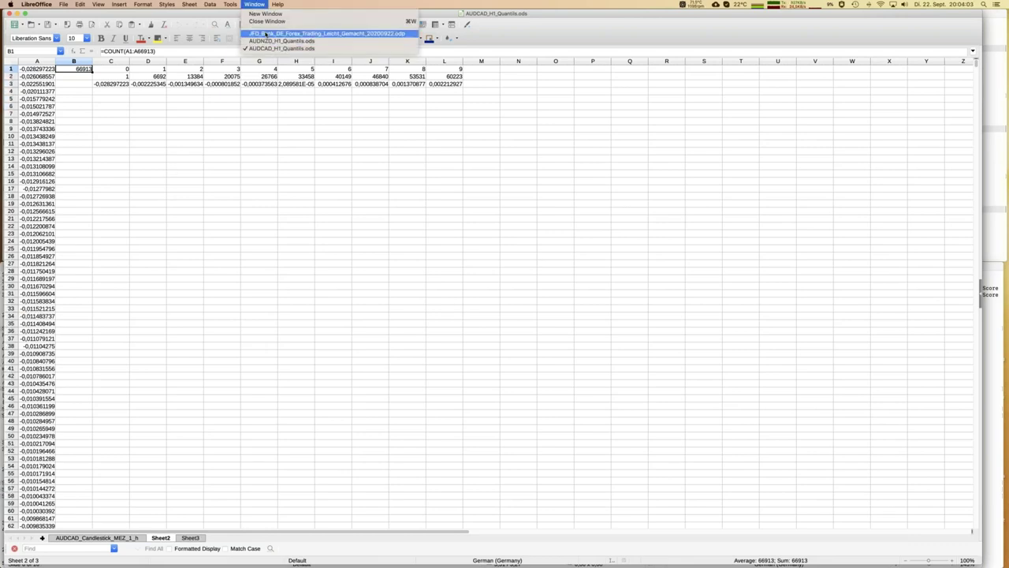
pyautogui.click(276, 162)
pyautogui.press('super+grave')
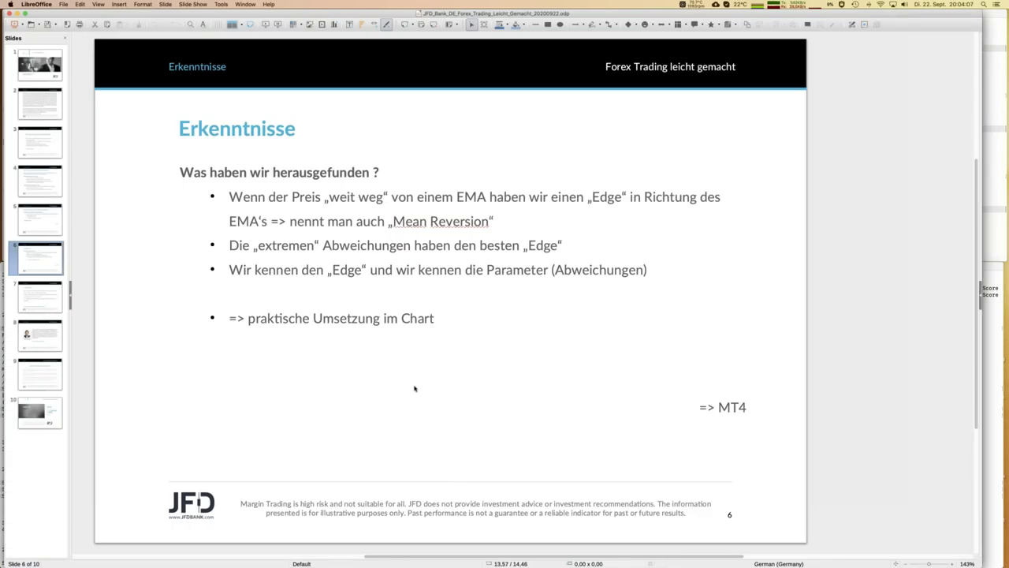
pyautogui.click(39, 299)
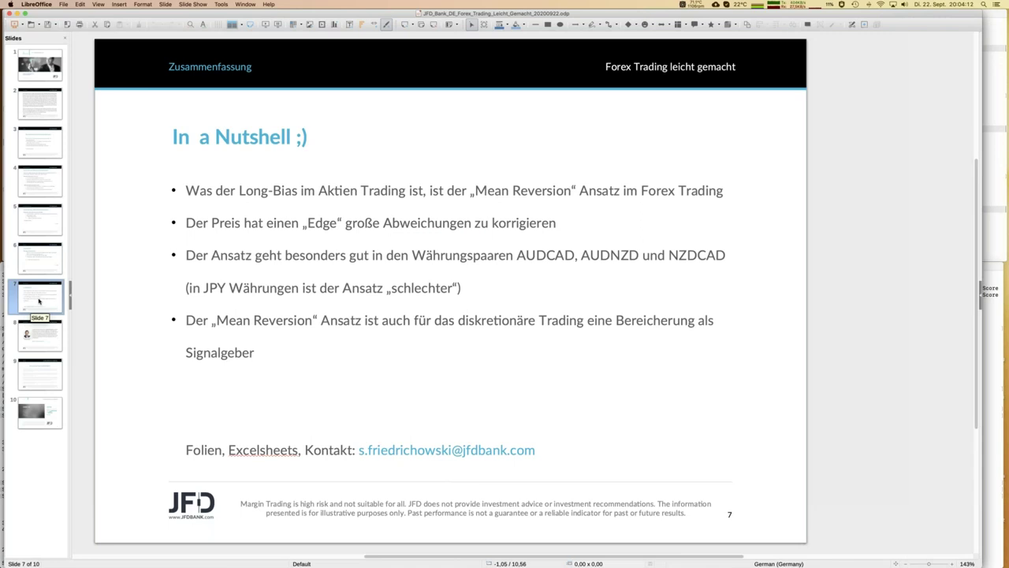